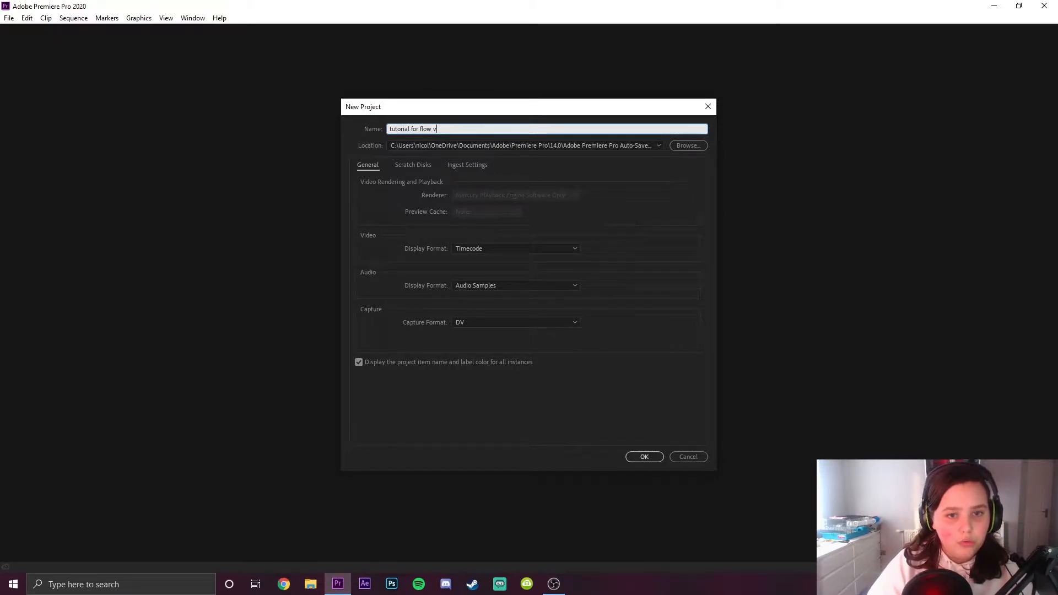
Create the project as "tutorial for flow visuals" and work in the main workspace layout.
key("Return")
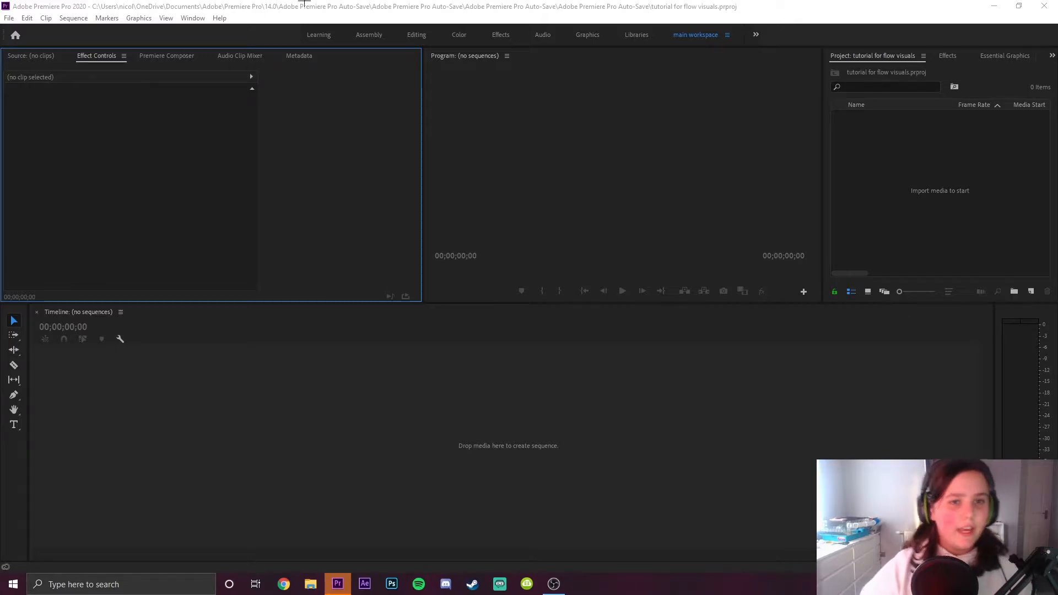
left_click(417, 35)
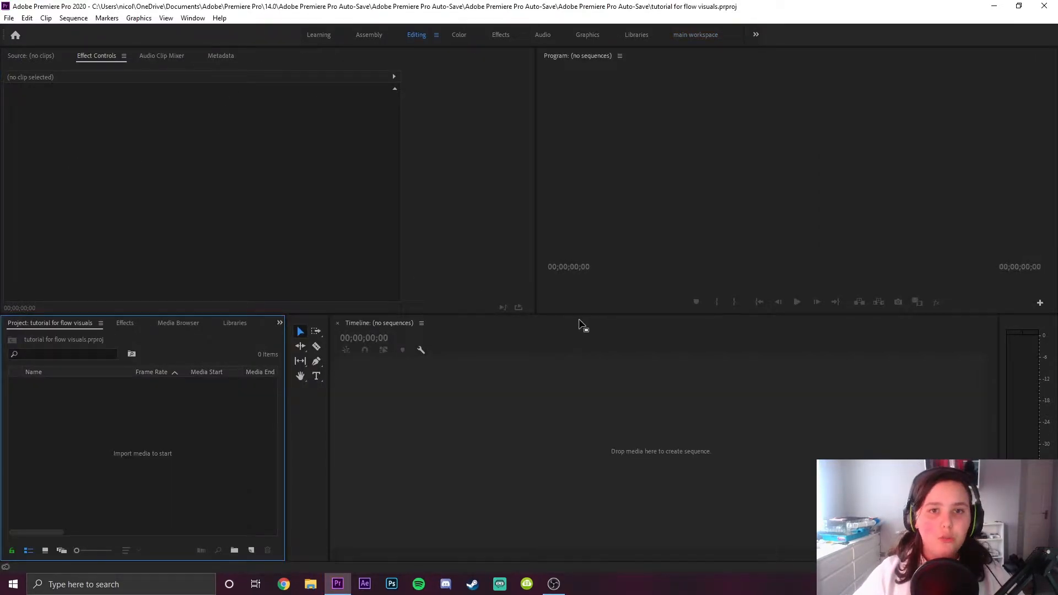
left_click(698, 35)
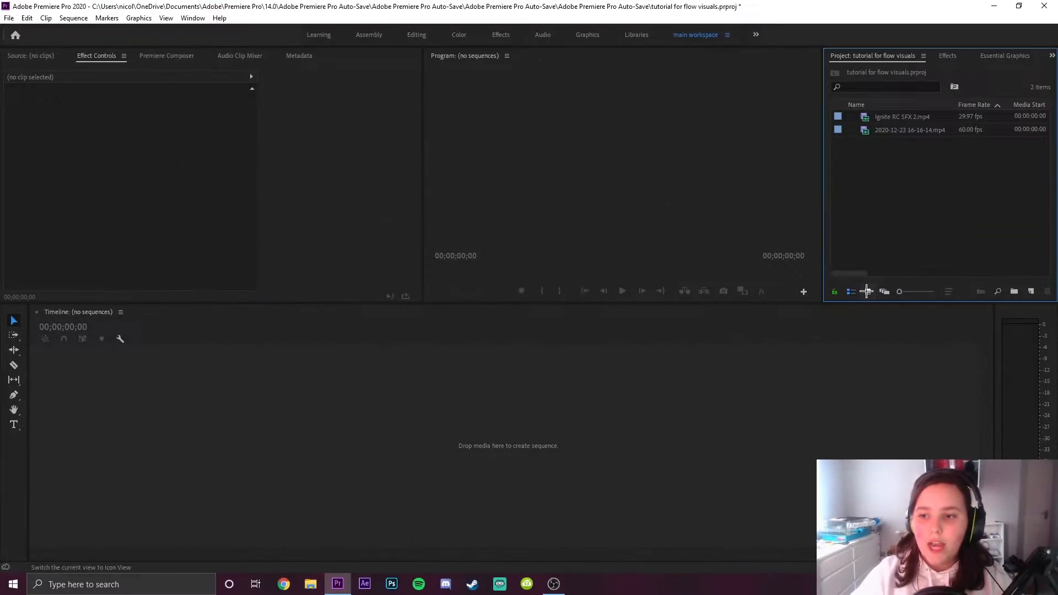
left_click(868, 291)
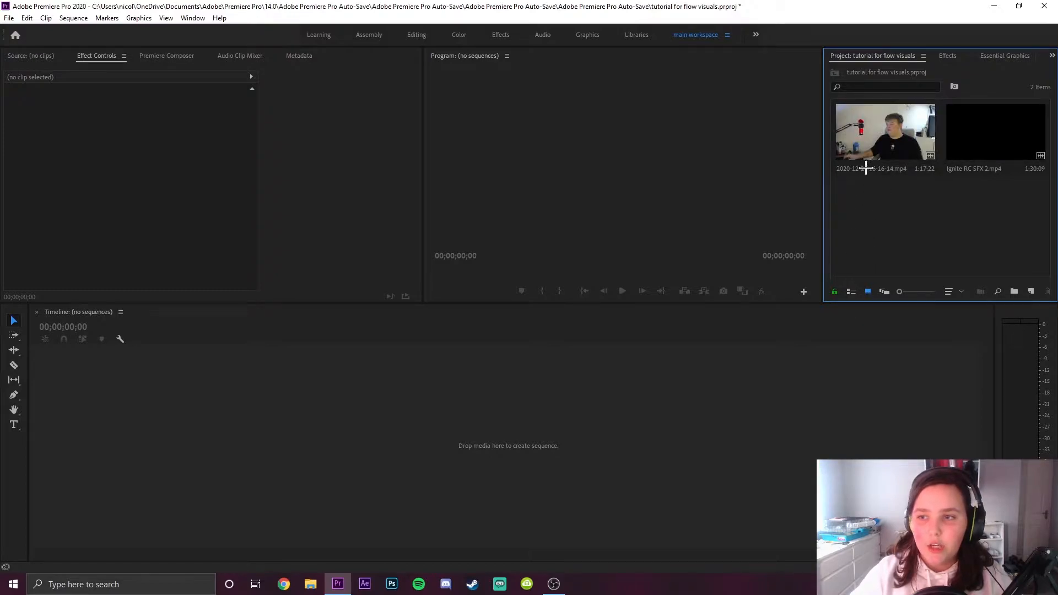
left_click(852, 291)
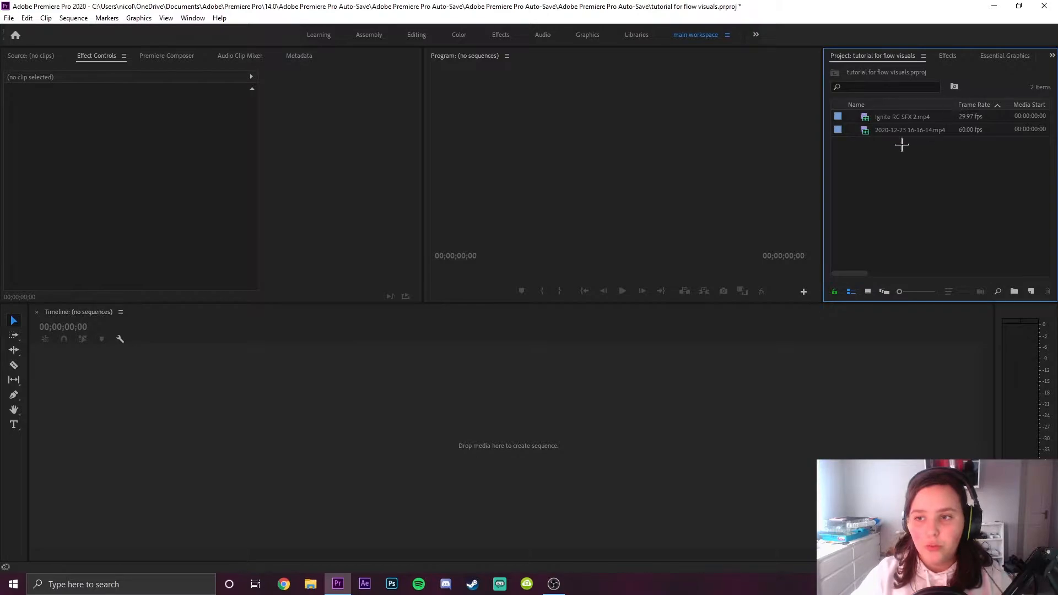
left_click_drag(888, 130, 880, 130)
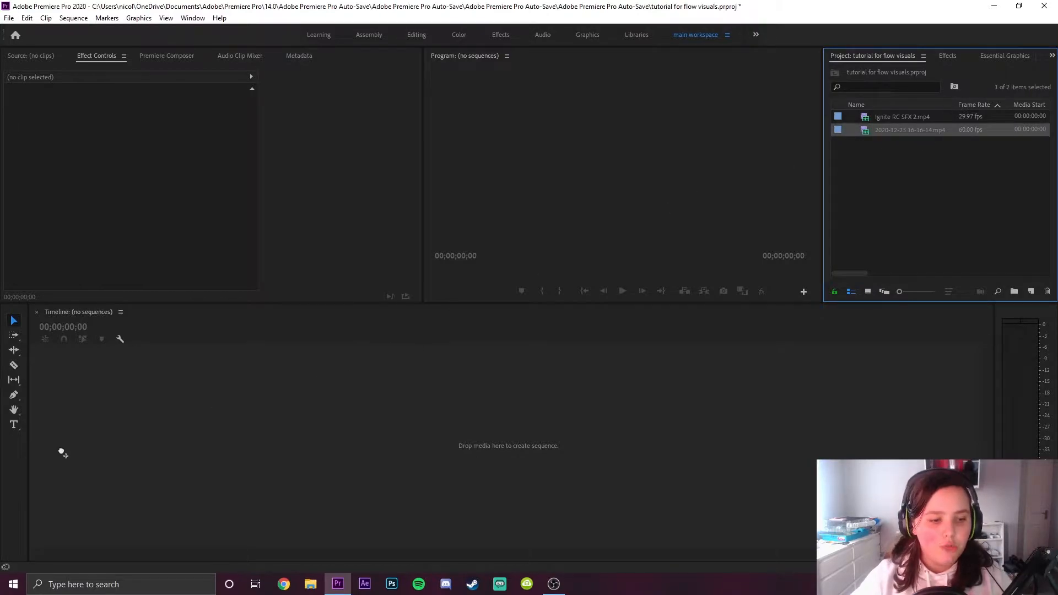
left_click_drag(81, 428, 84, 431)
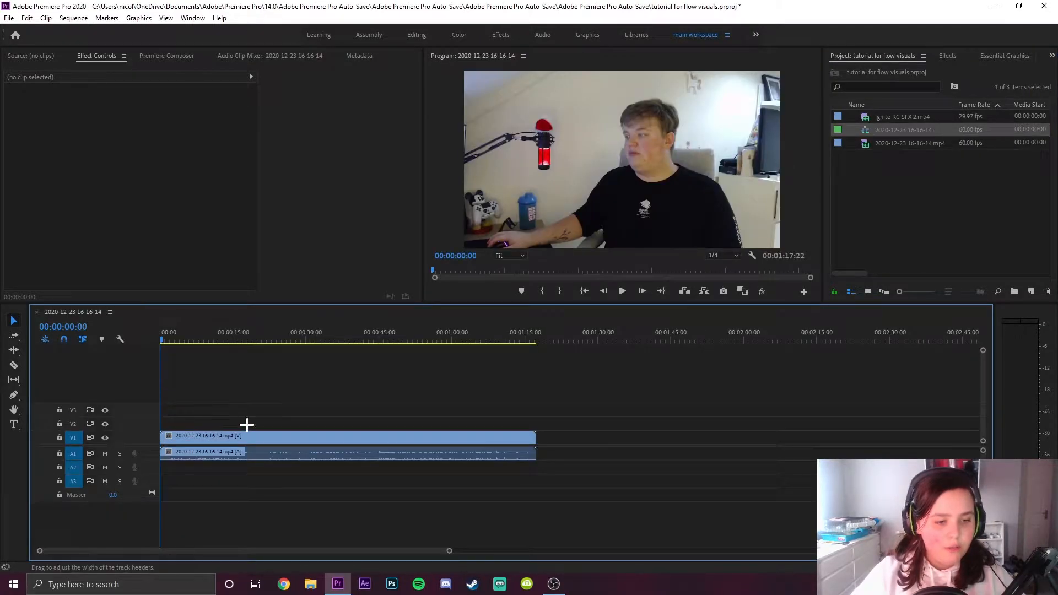
Expand the Video 1 and Audio 1 tracks to show the clip thumbnail and waveform.
double_click(146, 435)
double_click(146, 435)
double_click(146, 435)
double_click(145, 435)
double_click(145, 435)
double_click(138, 439)
double_click(137, 439)
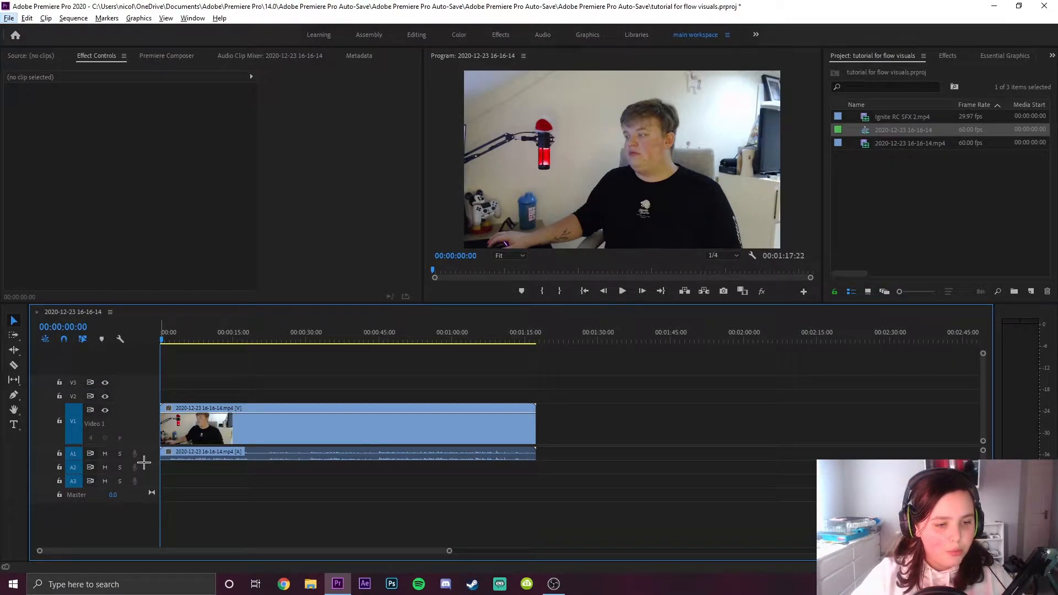
double_click(144, 456)
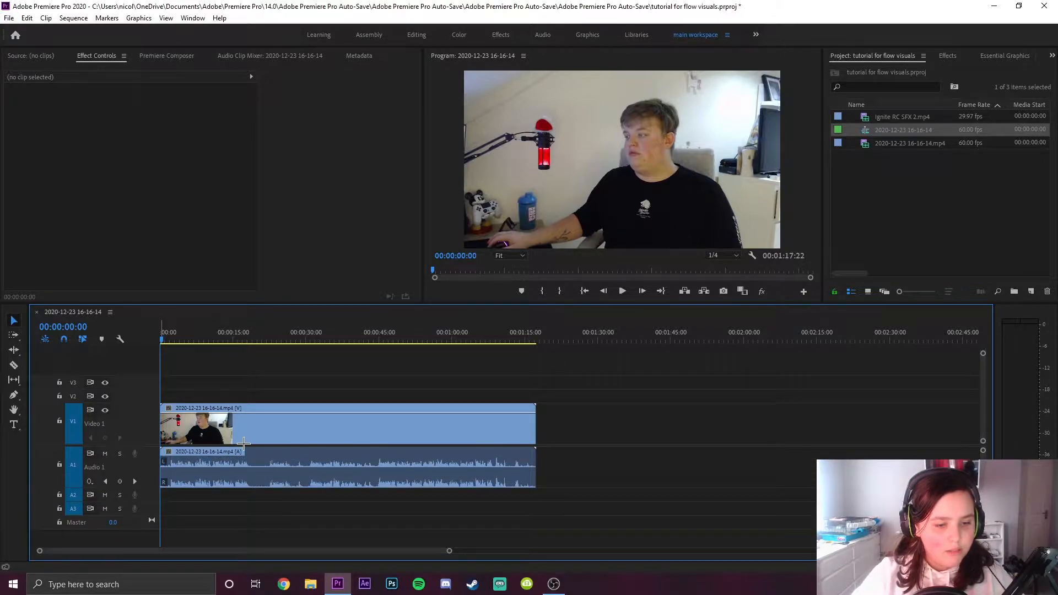
Split the first clip at 00:00:01:36 and at about three seconds to isolate a short segment.
left_click_drag(450, 552, 393, 542)
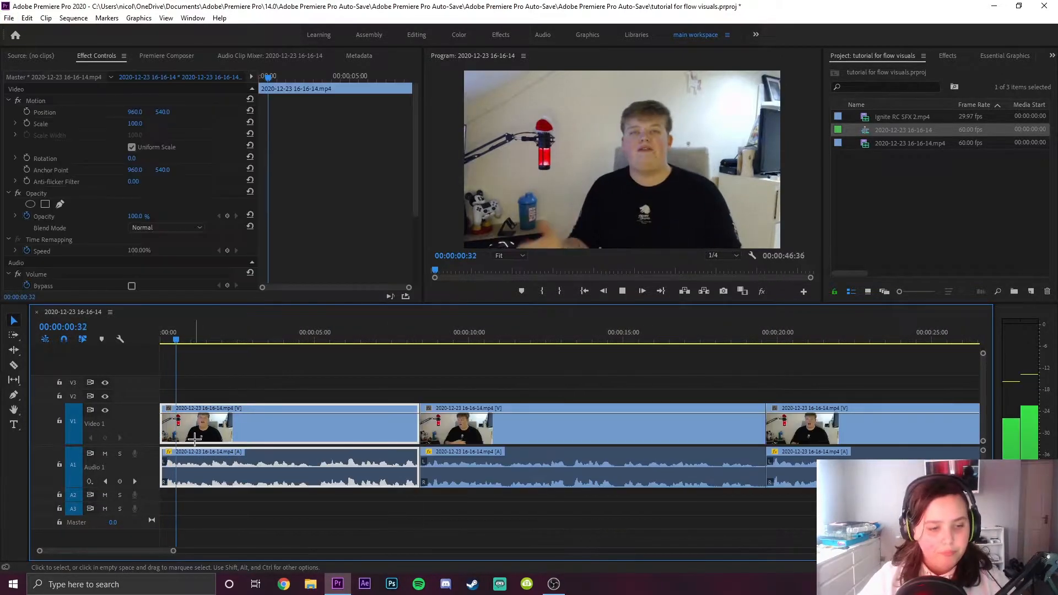
scroll(194, 441, "up", 2)
scroll(194, 441, "down", 1)
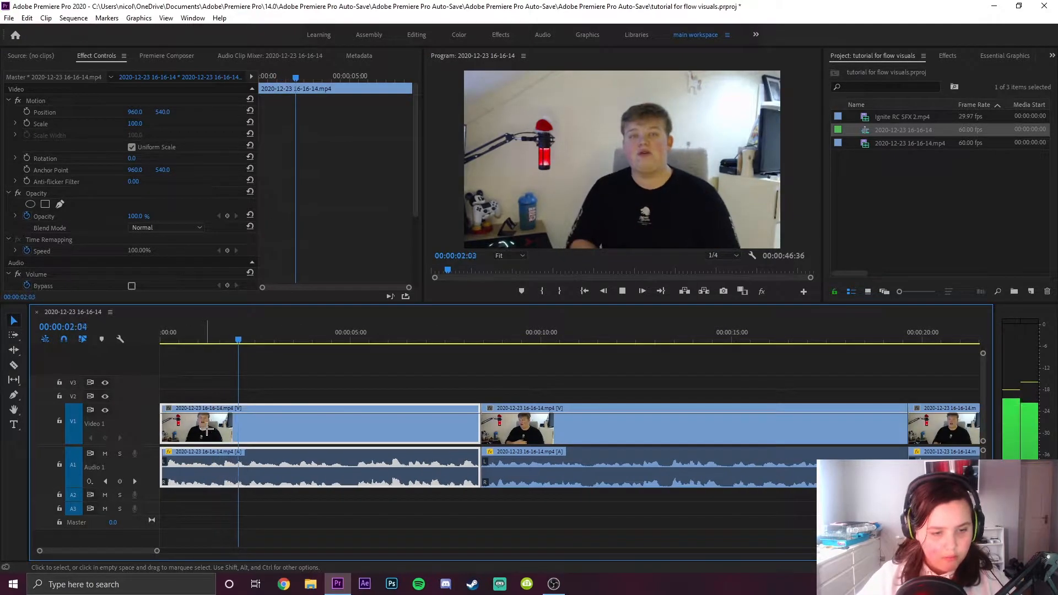
left_click_drag(234, 336, 221, 336)
key("ctrl+k")
left_click(274, 426)
key("space")
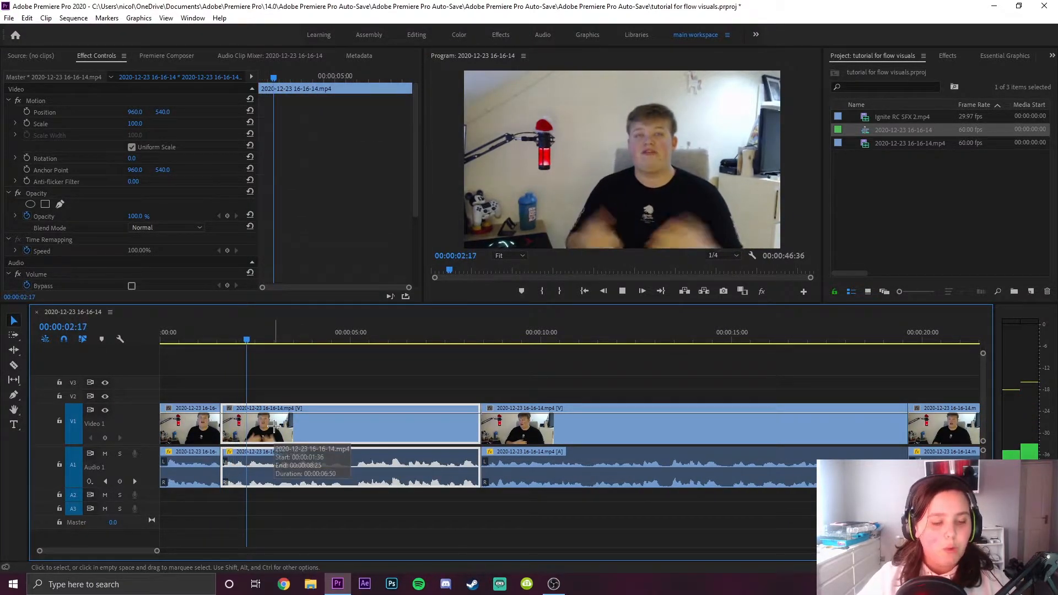
left_click(278, 331)
key("ctrl+k")
left_click_drag(277, 331, 221, 333)
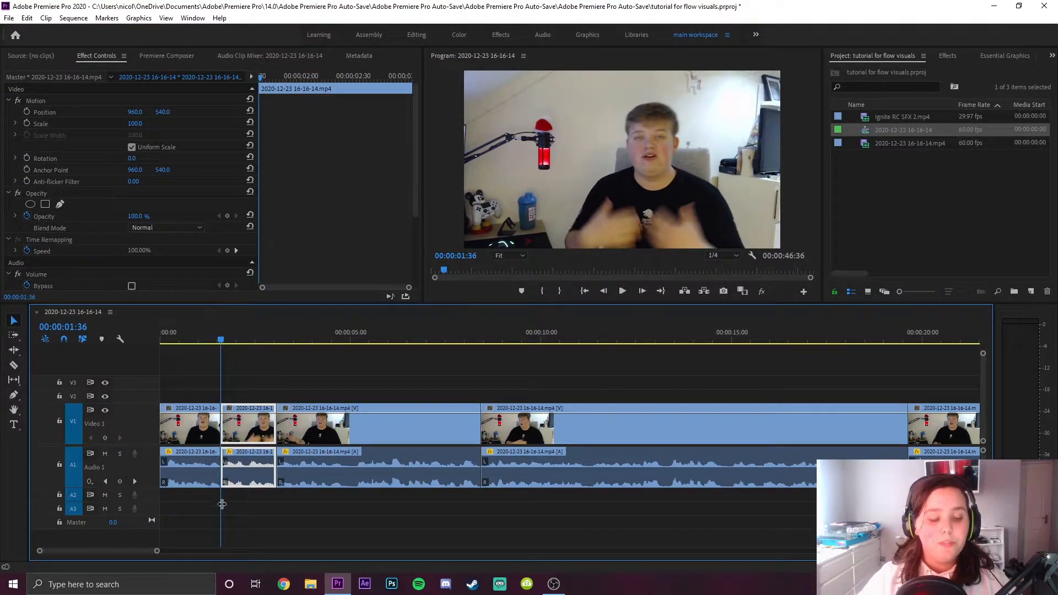
Apply the Transform effect to the isolated segment and start Scale and Position keyframes at its first frame, 00:00:01:36.
left_click(292, 384)
left_click_drag(226, 353, 227, 325)
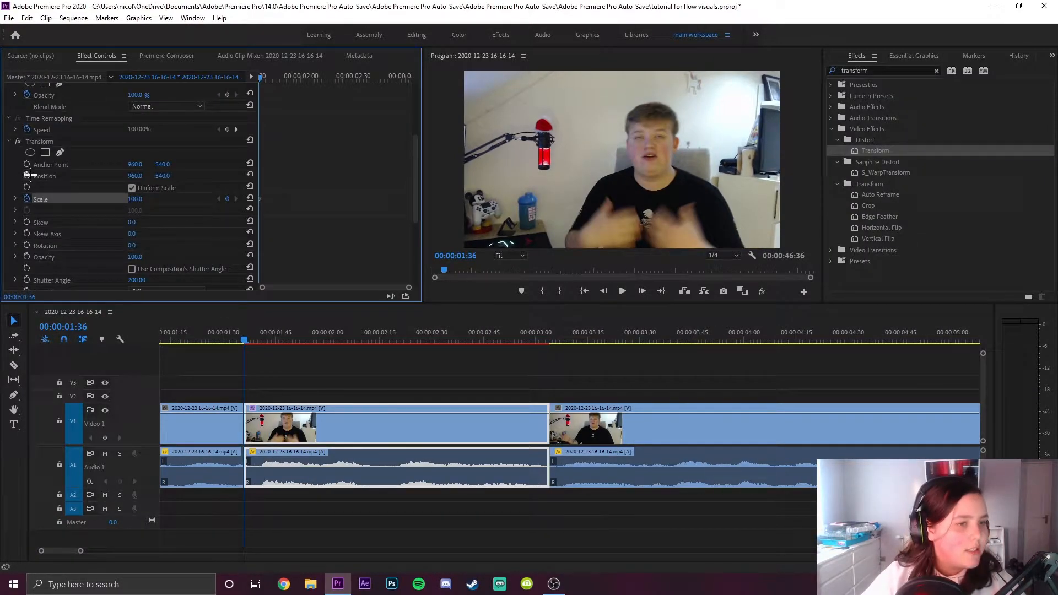
left_click(28, 175)
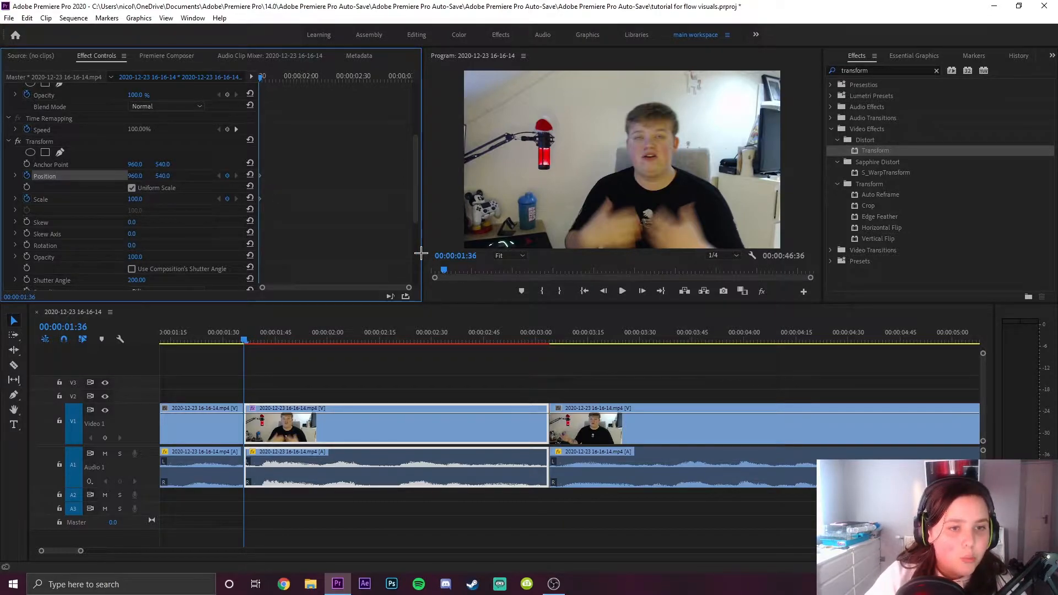
Ten frames further, at 00:00:01:46, set the Transform Scale to 153 and Position to 665, 540.
key("shift+Right")
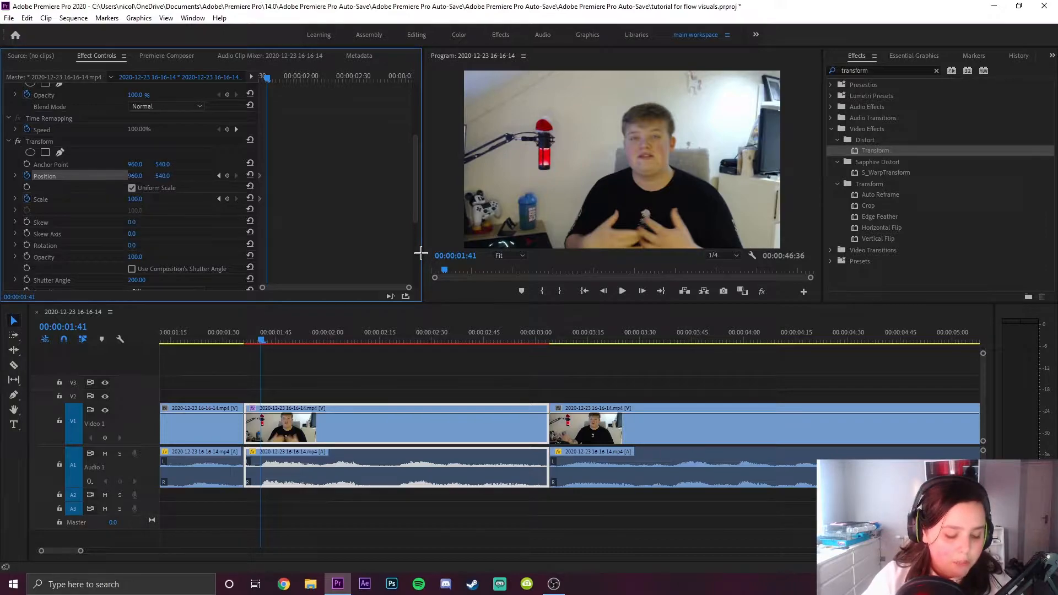
key("shift+Right")
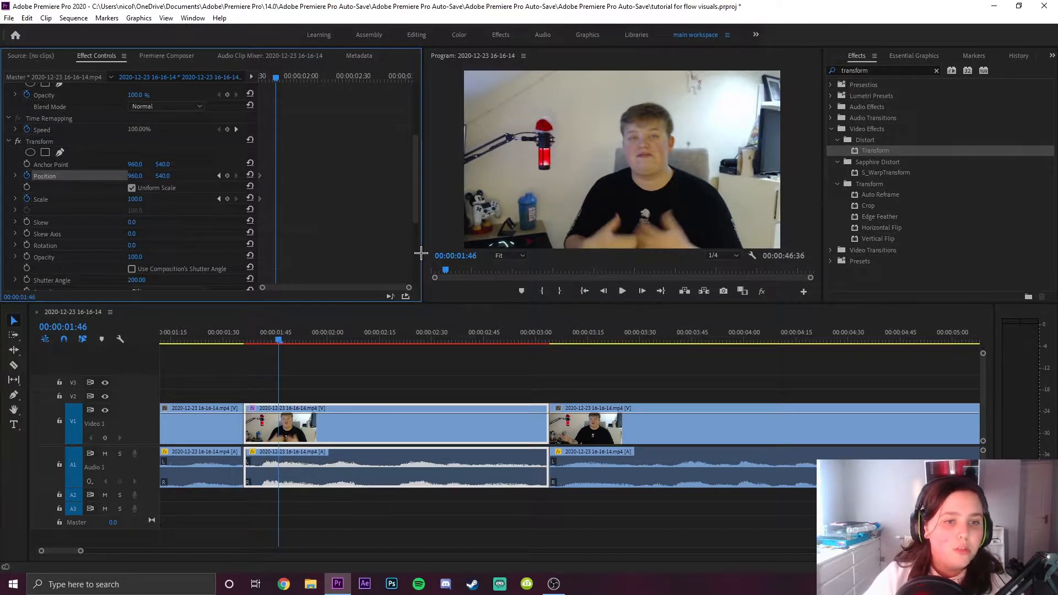
left_click(135, 199)
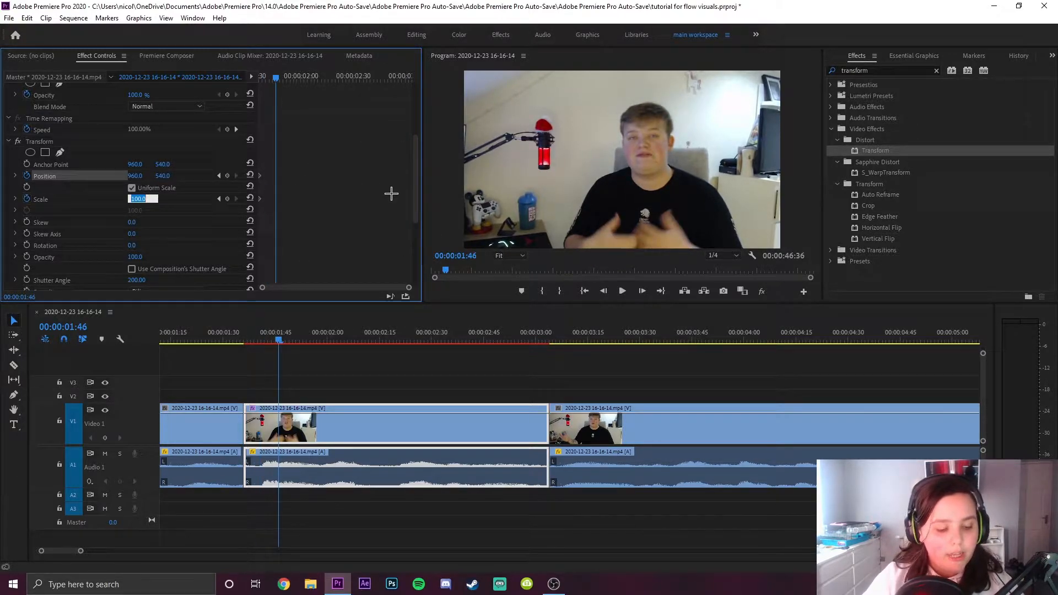
left_click(166, 208)
left_click_drag(135, 199, 1, 177)
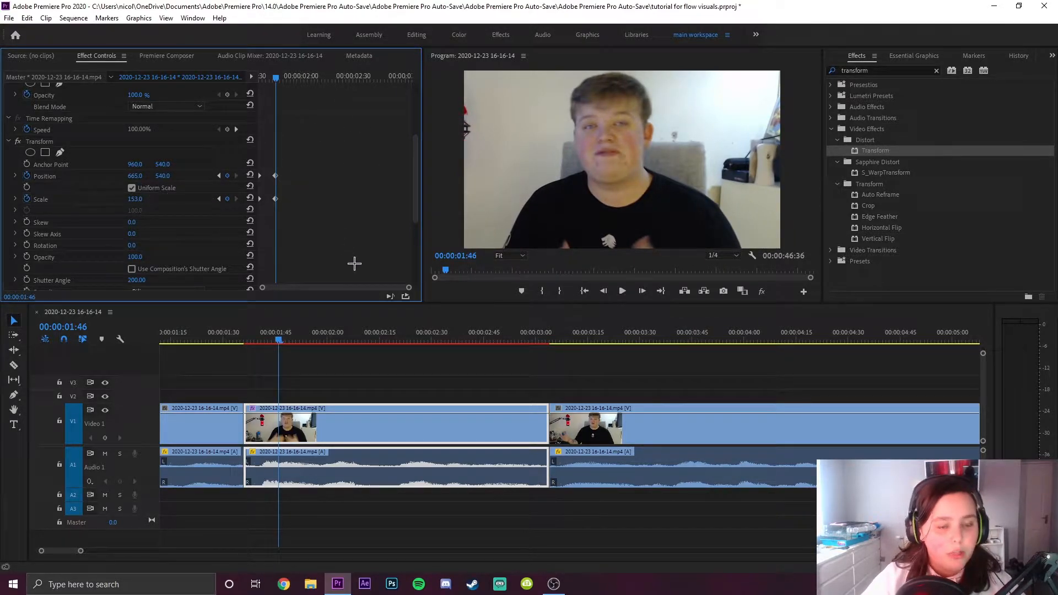
Apply Ease In temporal interpolation to all Position and Scale keyframes of the Transform effect.
left_click_drag(410, 289, 353, 289)
scroll(360, 220, "up", 2)
left_click_drag(372, 177, 253, 264)
right_click(333, 242)
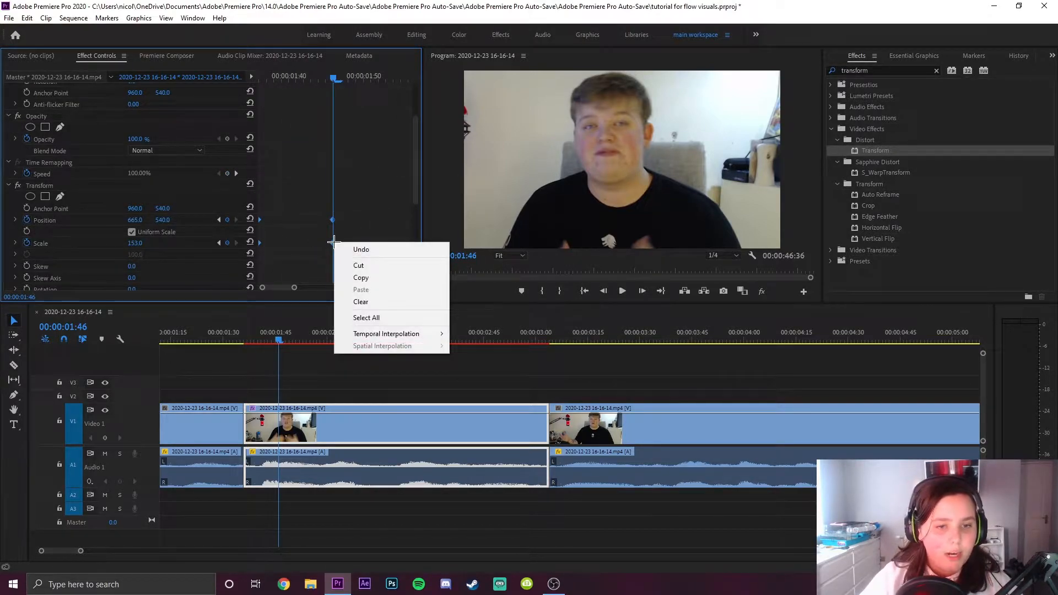
mouse_move(427, 334)
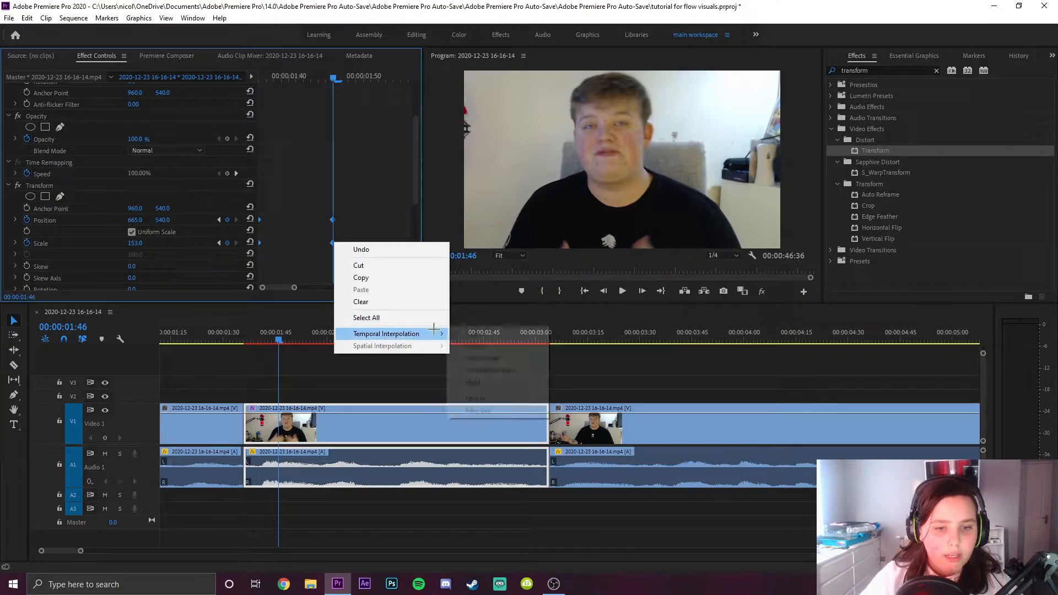
left_click(475, 399)
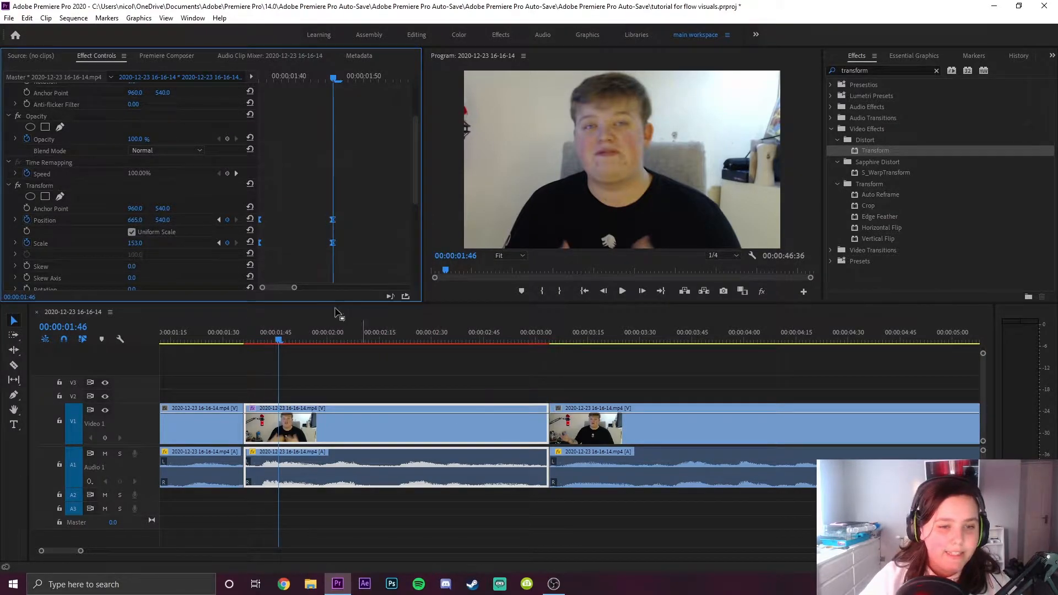
Play the segment from 00:00:01:36 to preview the eased zoom.
left_click(245, 336)
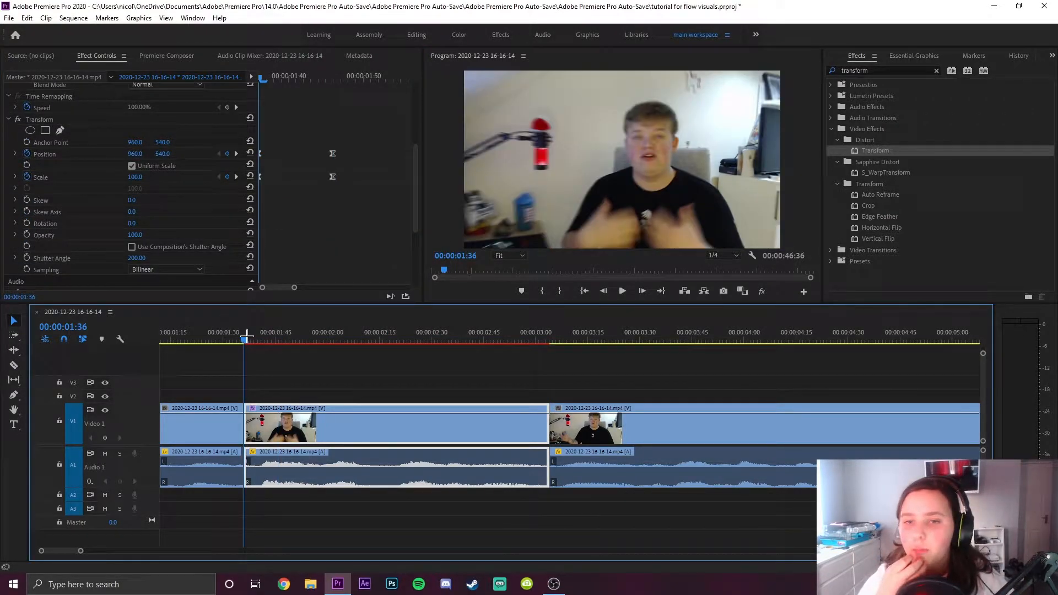
key("space")
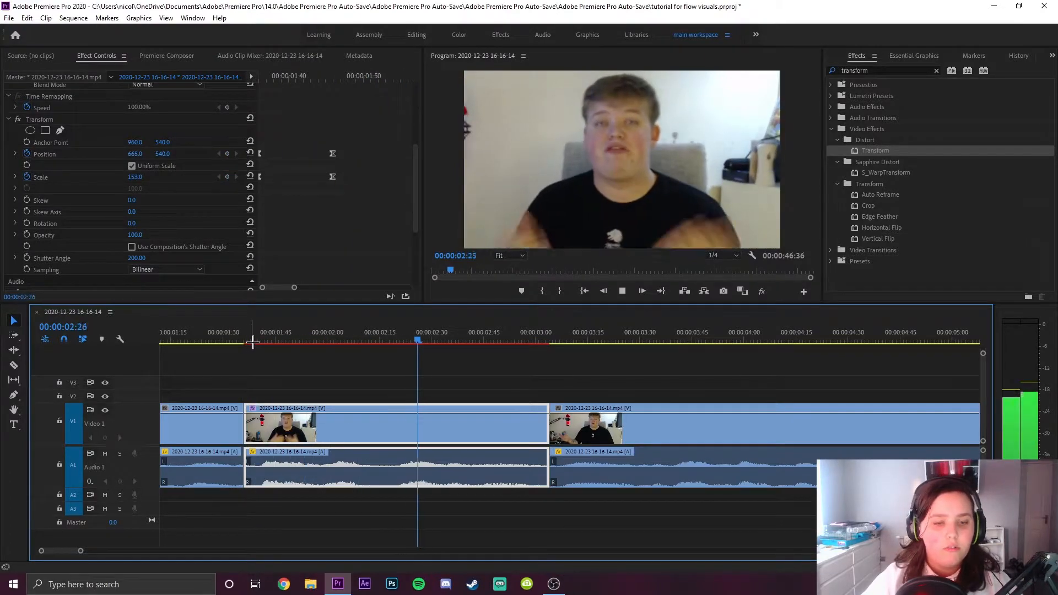
key("space")
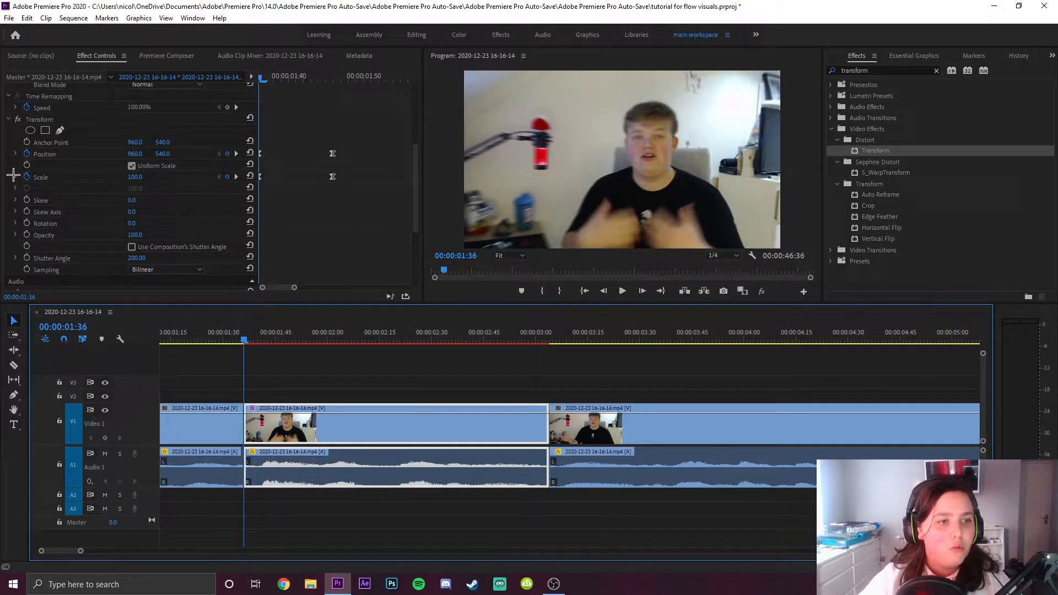
Reshape the Transform Scale velocity curve so the zoom starts fast and slows gradually into the second keyframe.
left_click(16, 177)
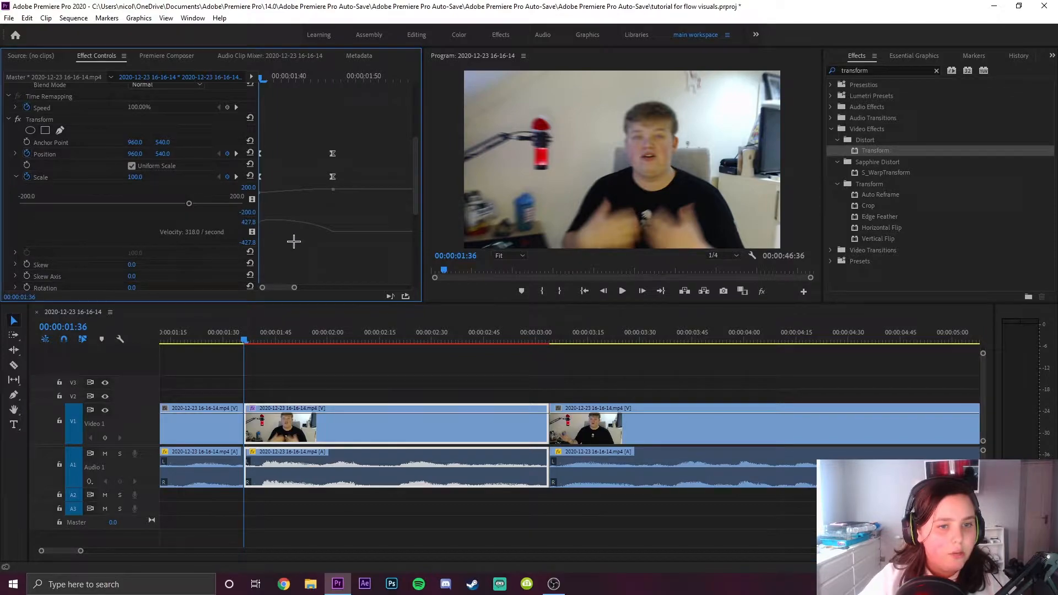
left_click(332, 176)
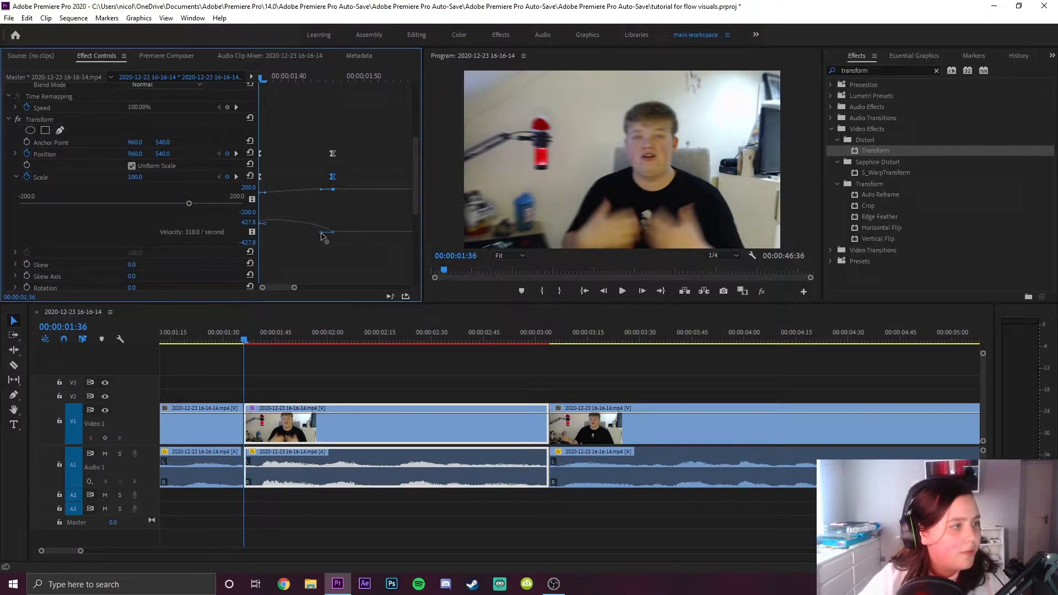
left_click_drag(322, 236, 267, 237)
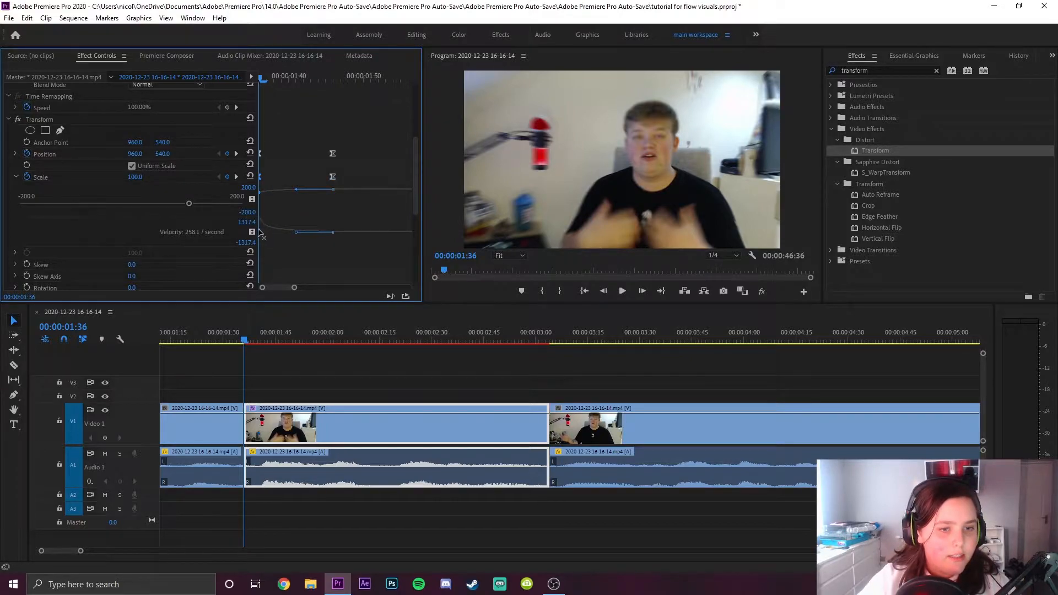
left_click_drag(251, 229, 251, 230)
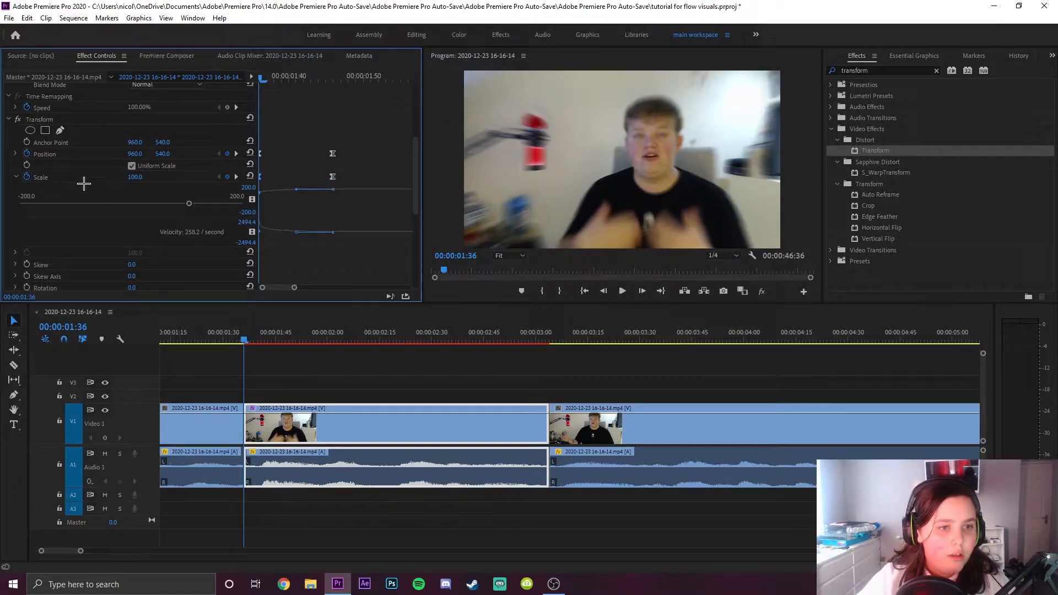
Reshape the Transform Position velocity curve toward a longer ease into its second keyframe, and collapse the Position and Scale graphs.
left_click(16, 153)
left_click(332, 154)
left_click_drag(321, 188, 290, 213)
left_click(16, 154)
left_click(16, 177)
Play back the zoom from just before the segment to check its motion into the zoomed framing.
left_click(341, 419)
left_click(217, 340)
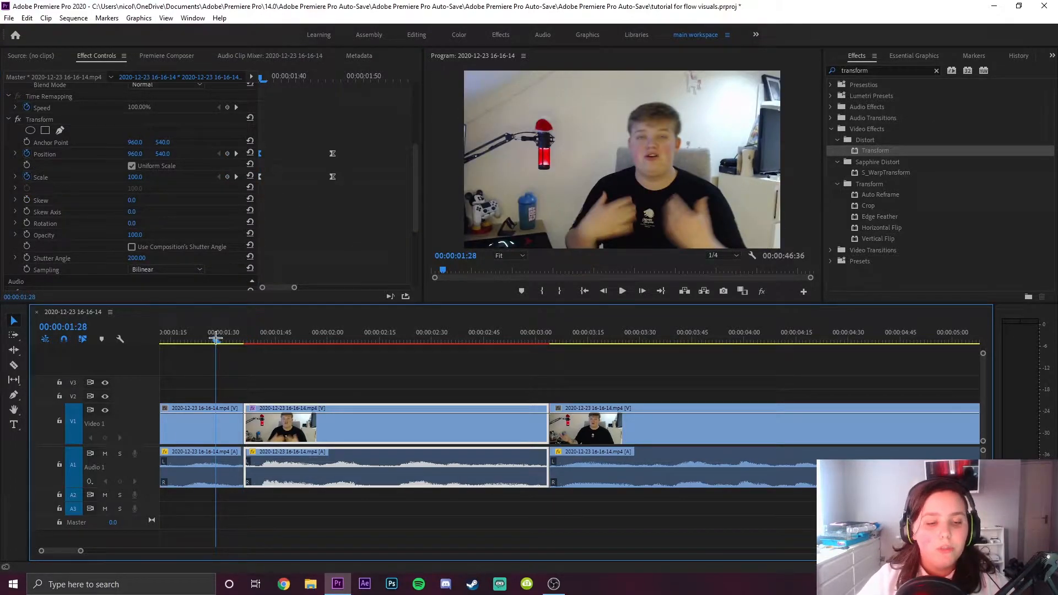
key("space")
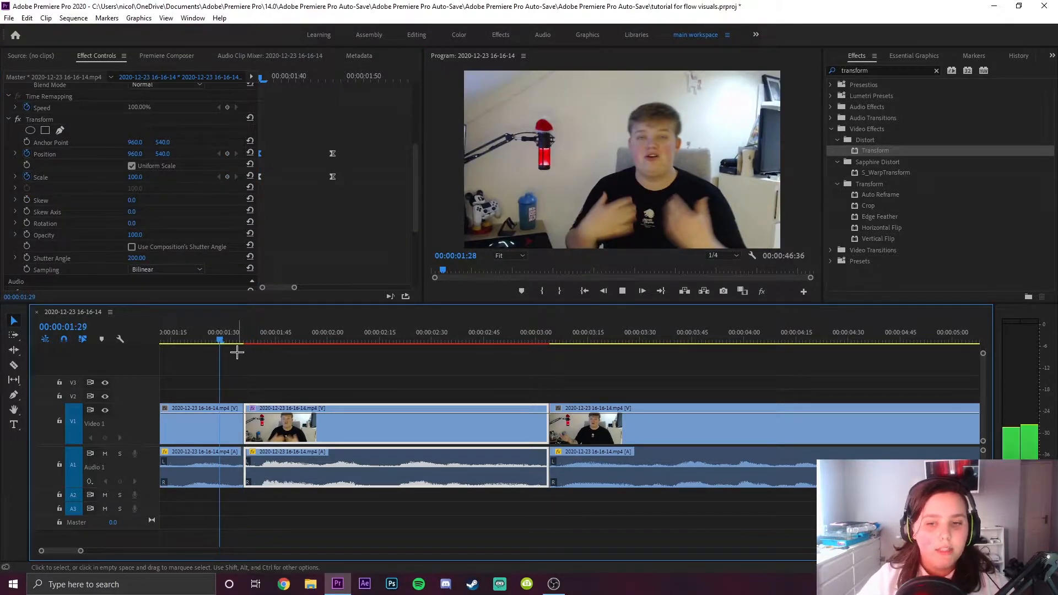
left_click(200, 335)
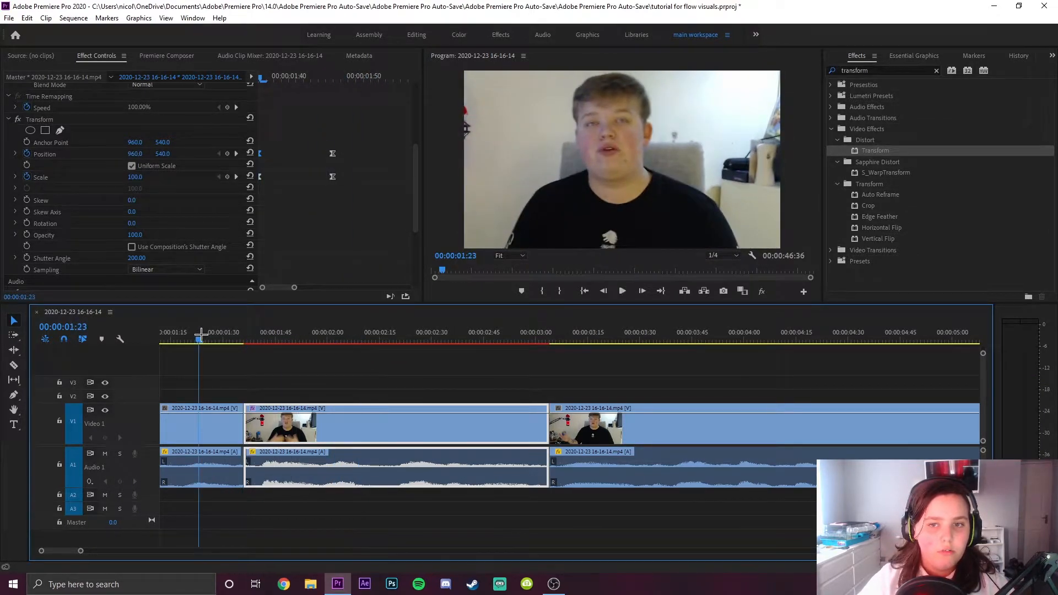
scroll(220, 398, "down", 5)
scroll(236, 418, "up", 4)
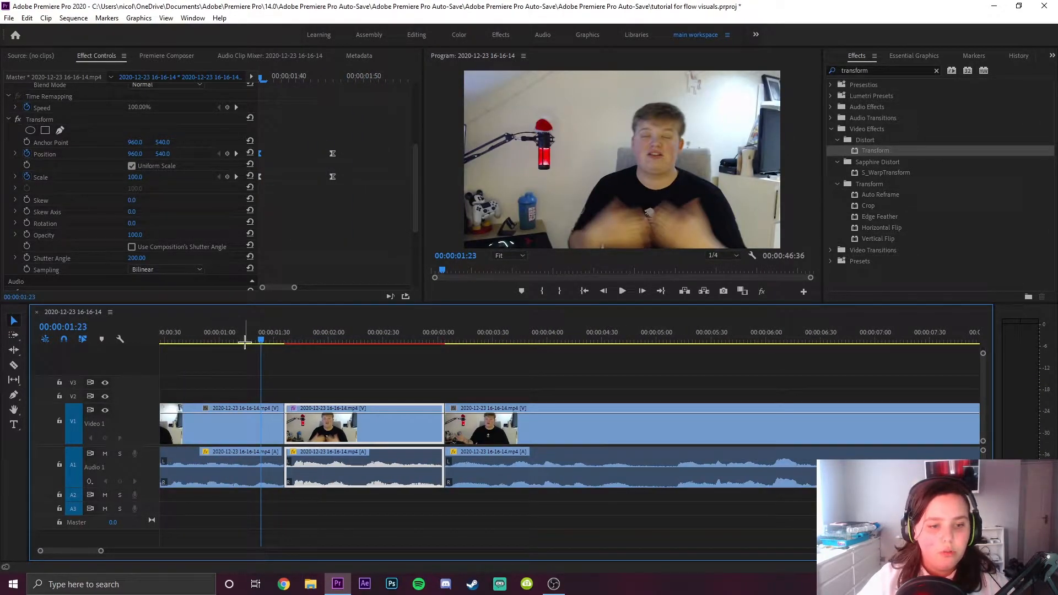
left_click(246, 340)
key("space")
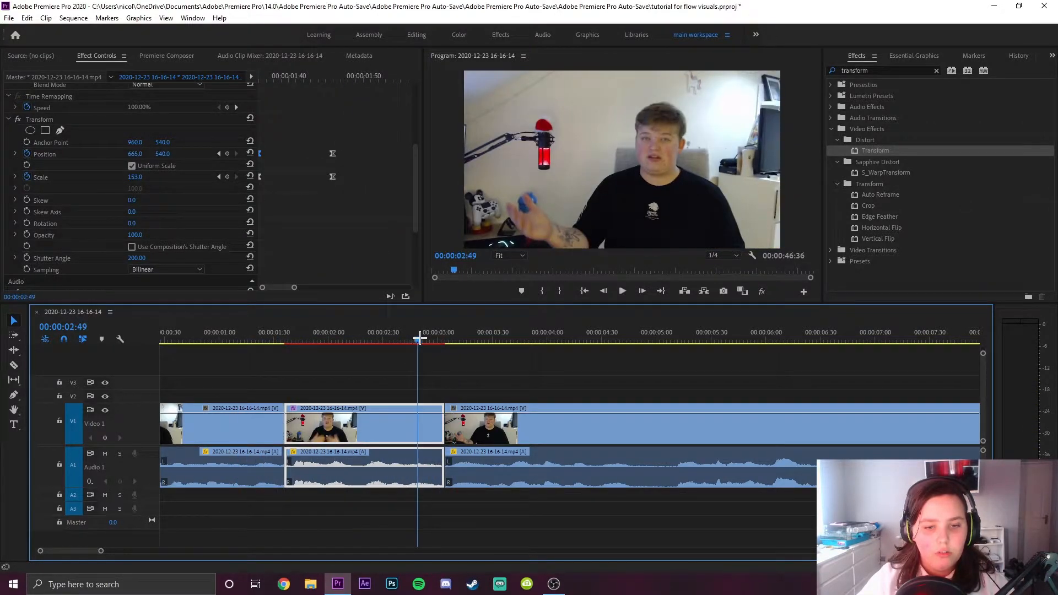
key("space")
Add Transform Position and Scale keyframes at 00:00:02:52 near the segment's end, holding the zoomed framing.
scroll(398, 387, "up", 1)
scroll(398, 387, "up", 1)
left_click_drag(295, 287, 555, 319)
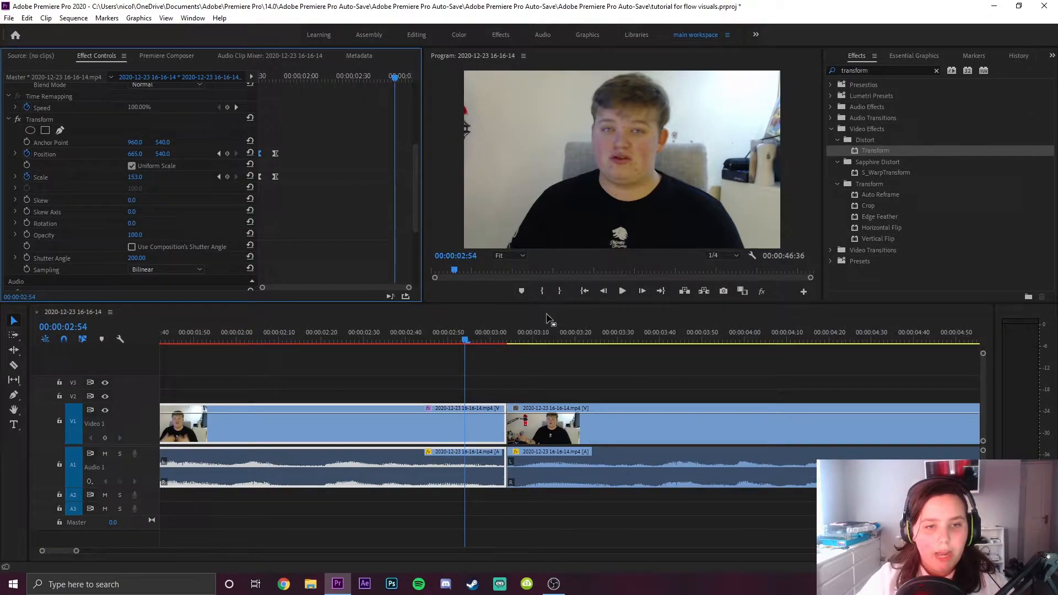
left_click(390, 76)
left_click_drag(390, 69, 391, 70)
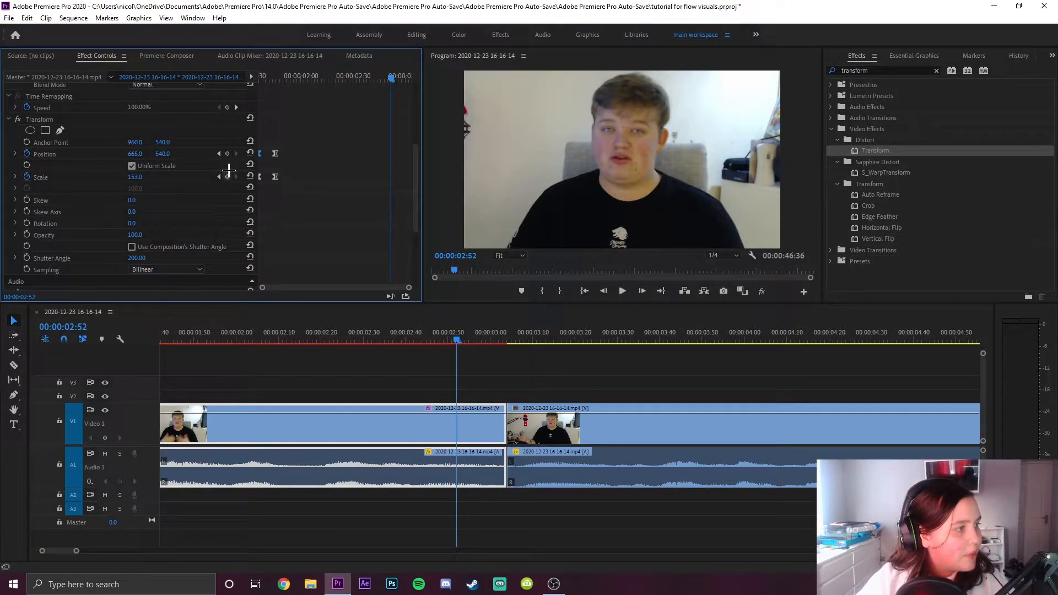
left_click(230, 154)
left_click(228, 177)
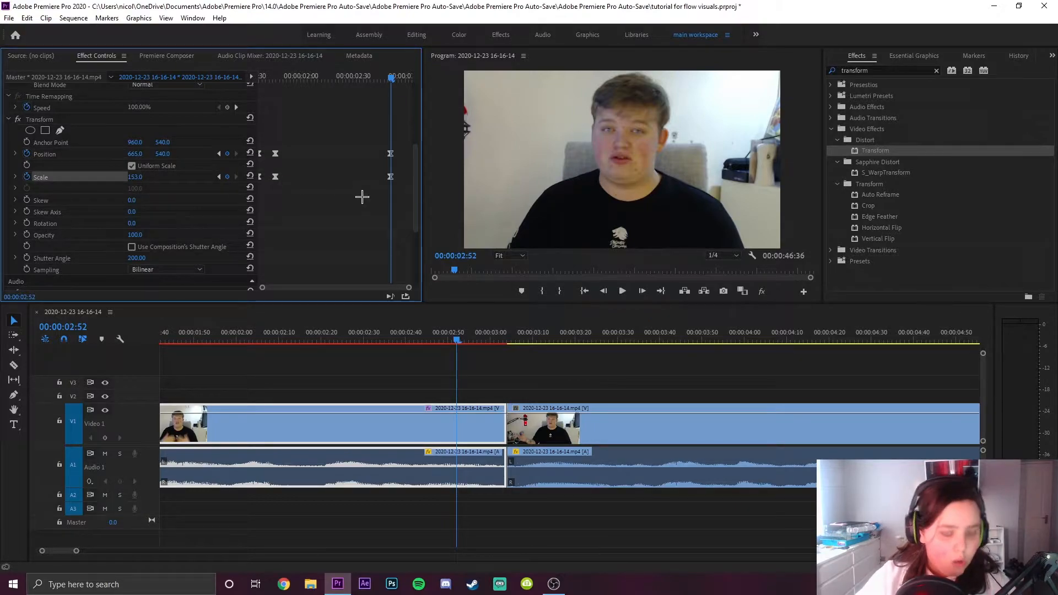
At 00:00:03:02, reset Transform Scale to 100 and Position to 960, 540 as the closing keyframes.
key("shift+Right")
key("shift+Right")
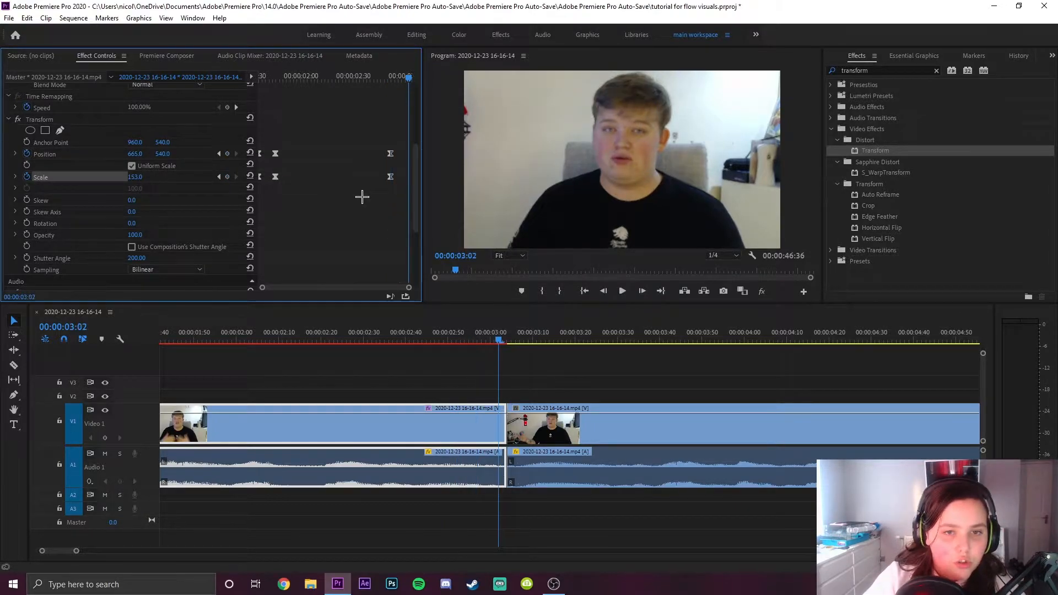
left_click(251, 176)
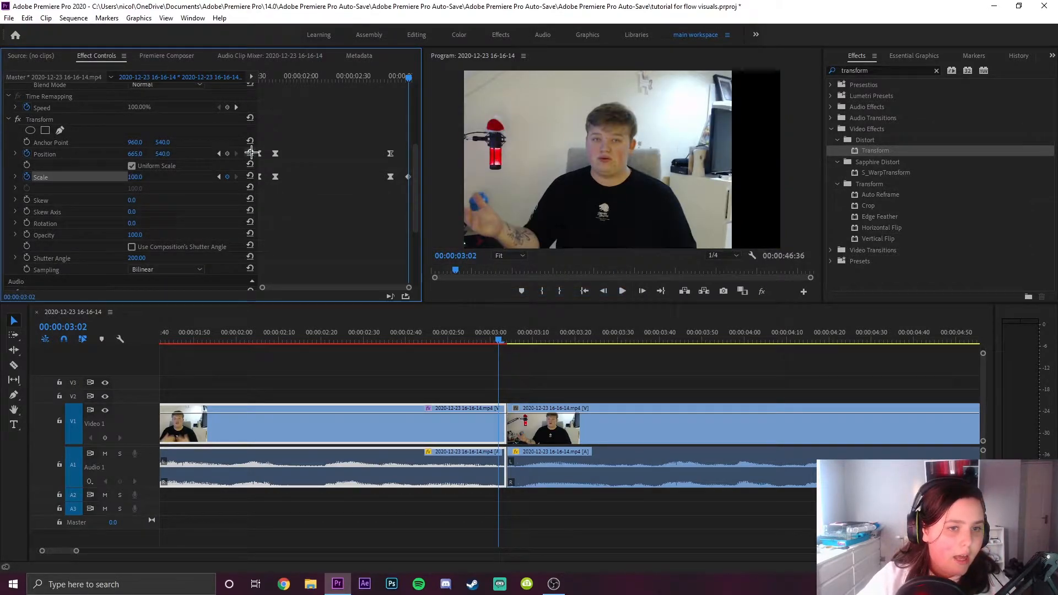
left_click(251, 153)
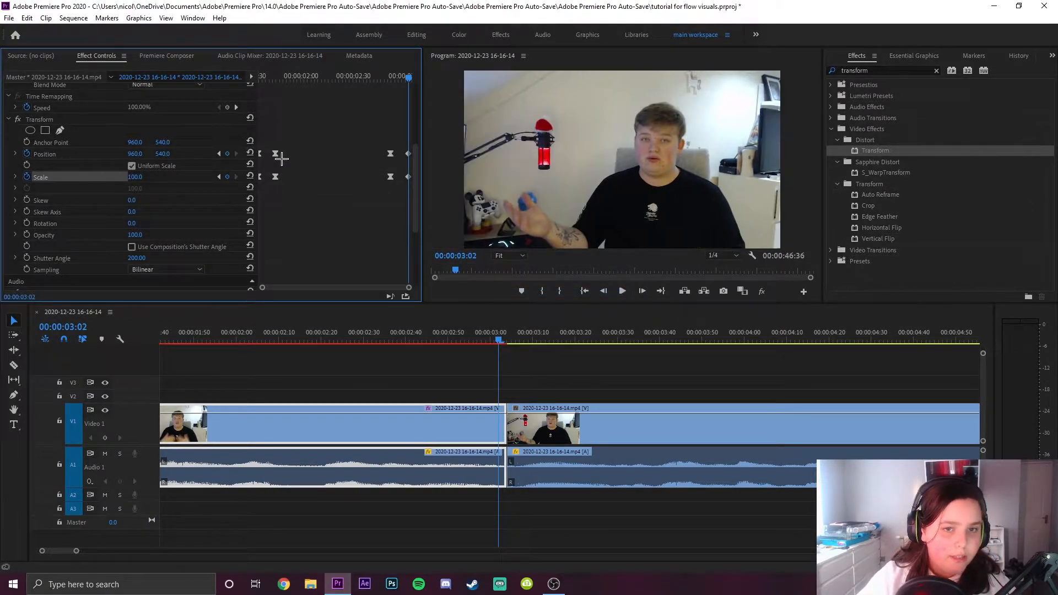
Apply Ease In temporal interpolation to the closing Position and Scale keyframes.
left_click(409, 177)
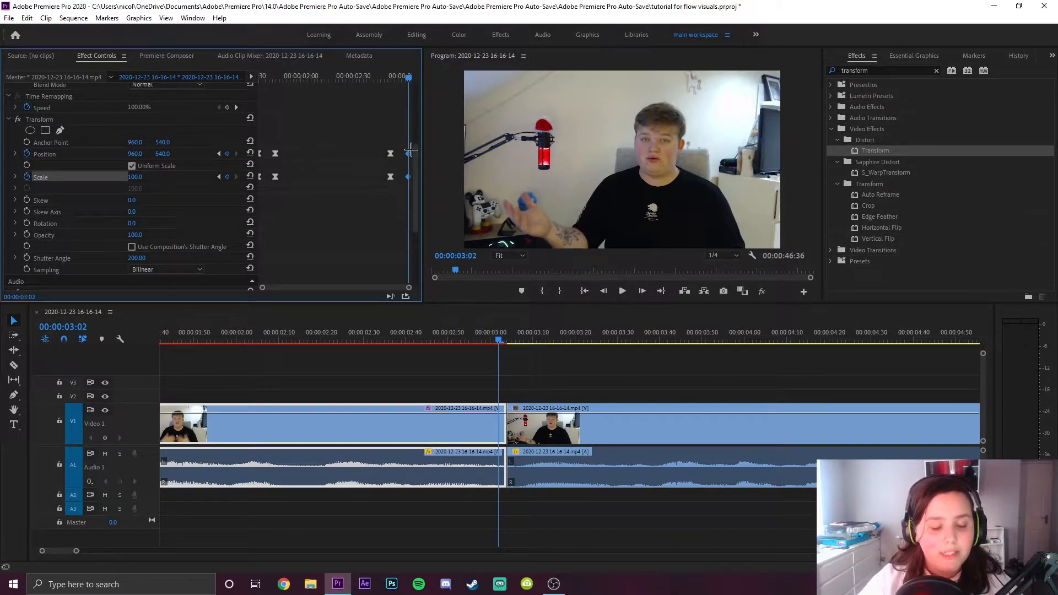
right_click(411, 149)
mouse_move(463, 244)
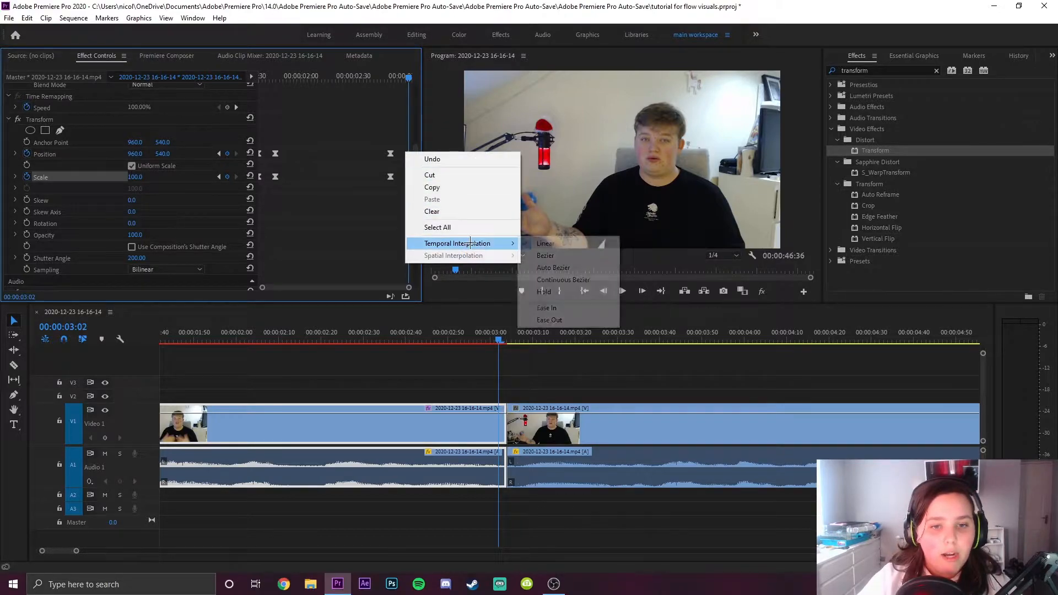
left_click(548, 307)
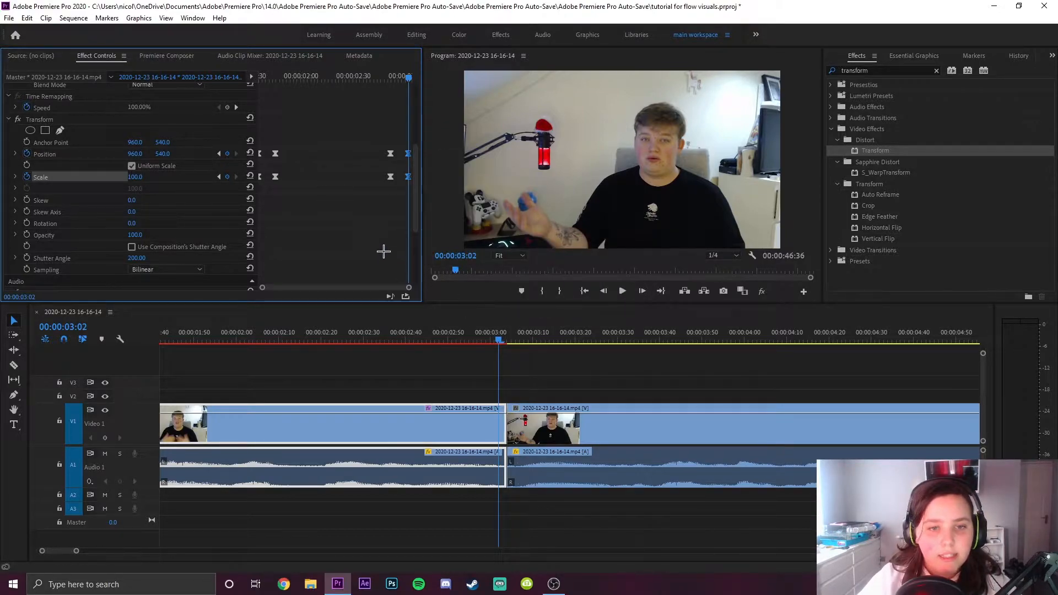
Reshape the Transform Scale velocity curve between the last two keyframes so the zoom-out starts slowly and speeds up sharply at the end.
left_click(16, 176)
left_click_drag(262, 287, 322, 291)
left_click(312, 175)
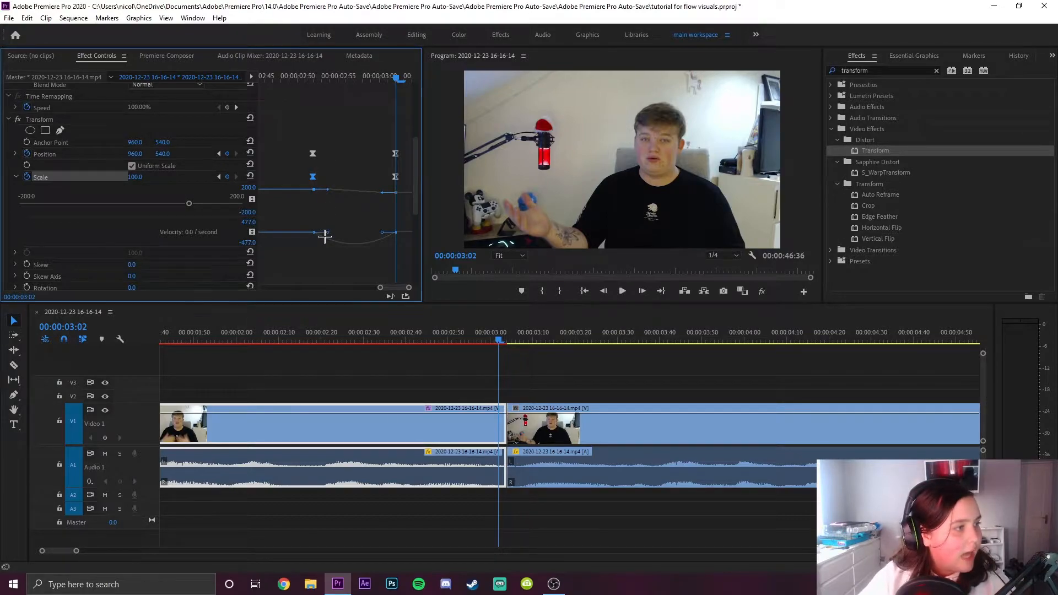
mouse_move(330, 232)
left_mouse_down()
mouse_move(384, 232)
mouse_move(342, 231)
left_mouse_up()
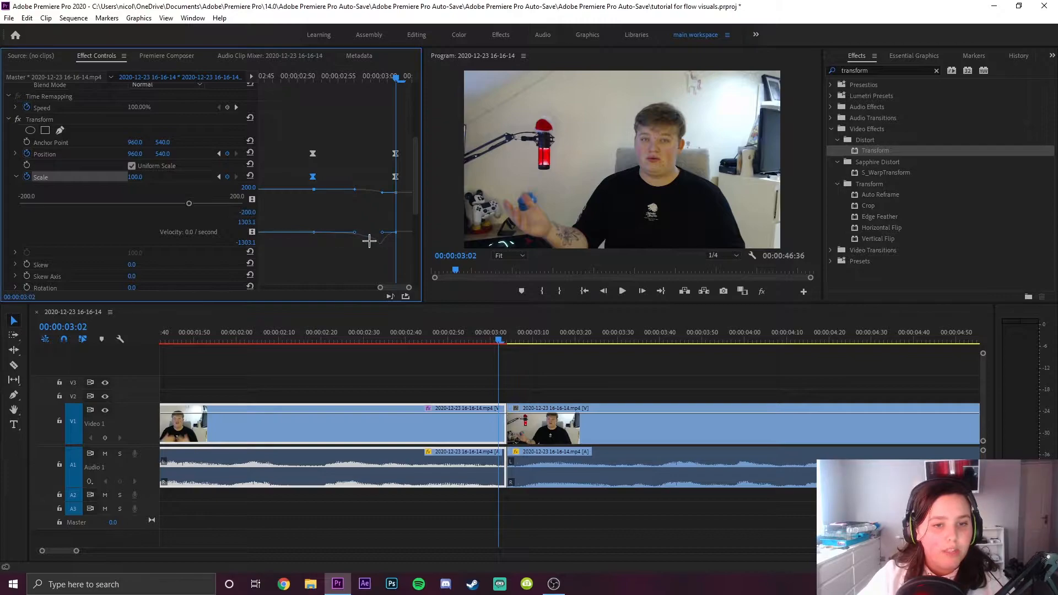
left_click(331, 233)
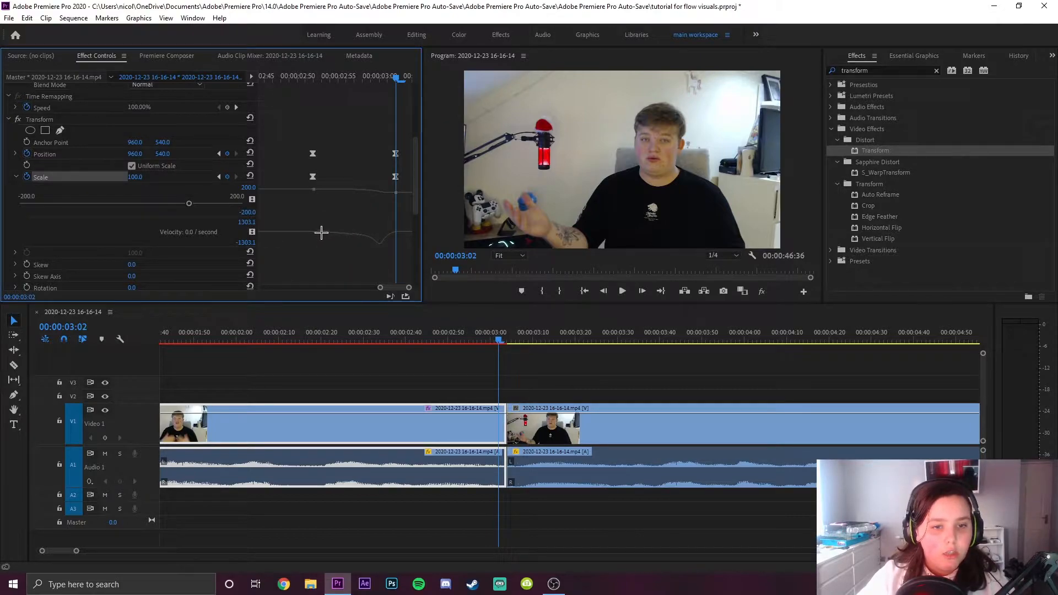
left_click(313, 177)
left_click_drag(354, 232, 357, 221)
left_click_drag(300, 77, 395, 89)
key("ctrl+z")
left_click_drag(382, 233, 401, 235)
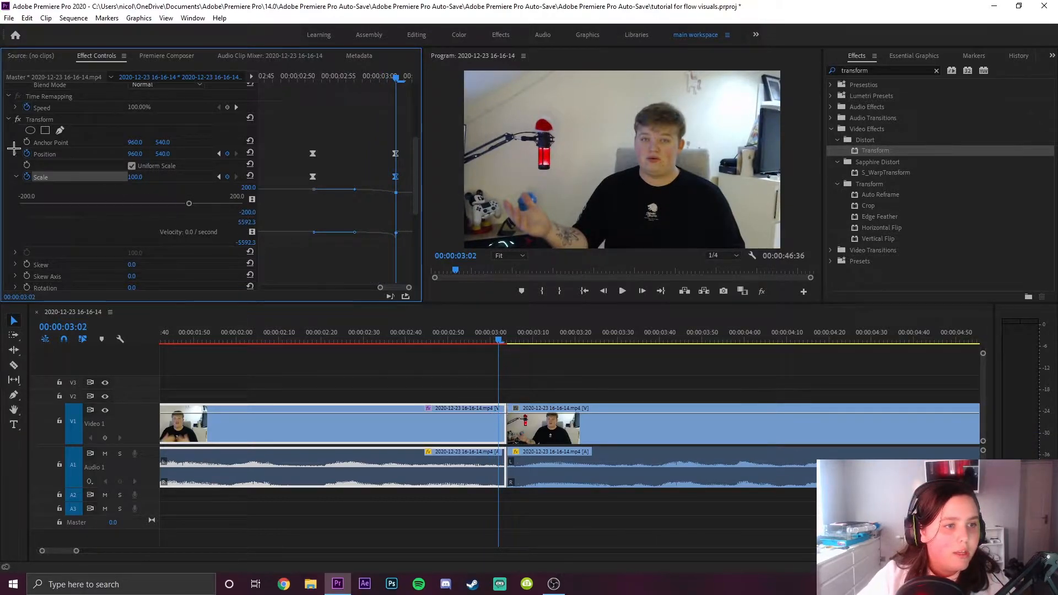
Reshape the Transform Position velocity curve between the last two keyframes to ease out slowly and peak at the final keyframe.
left_click(15, 154)
left_click(324, 188)
left_click_drag(326, 189, 407, 195)
left_click_drag(292, 122, 408, 237)
left_click_drag(394, 159, 410, 163)
Play back the segment from just before its start to check both the zoom-in and the zoom-out.
scroll(410, 398, "down", 3)
scroll(359, 468, "down", 3)
left_click(245, 335)
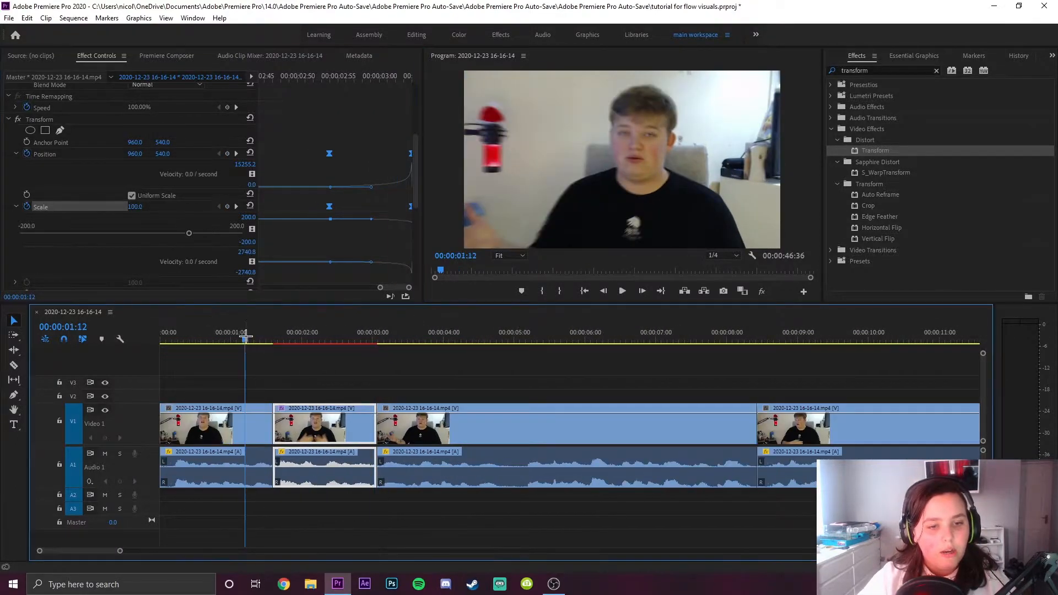
key("space")
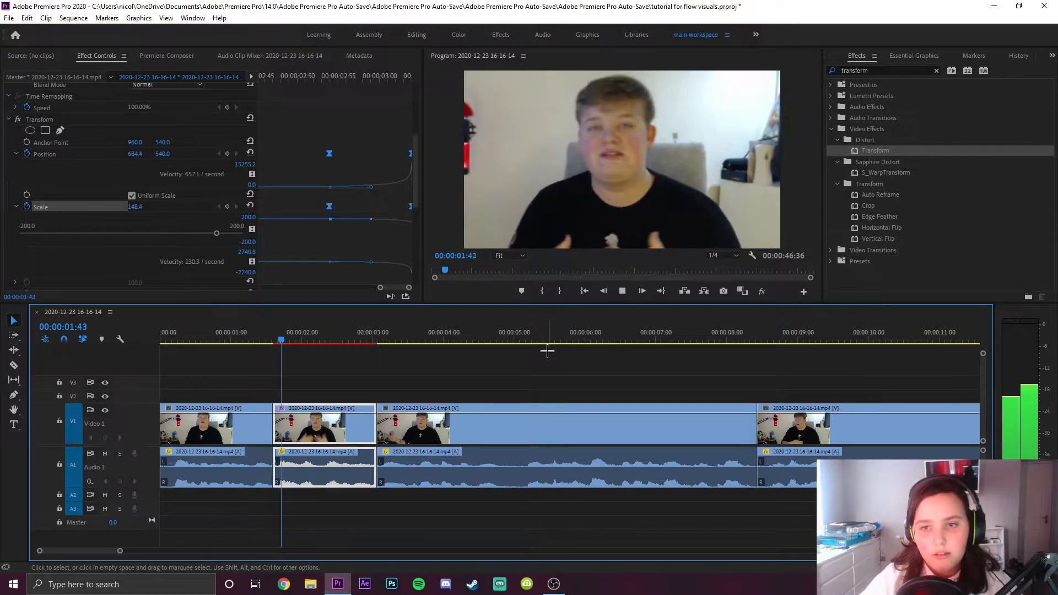
left_click(254, 335)
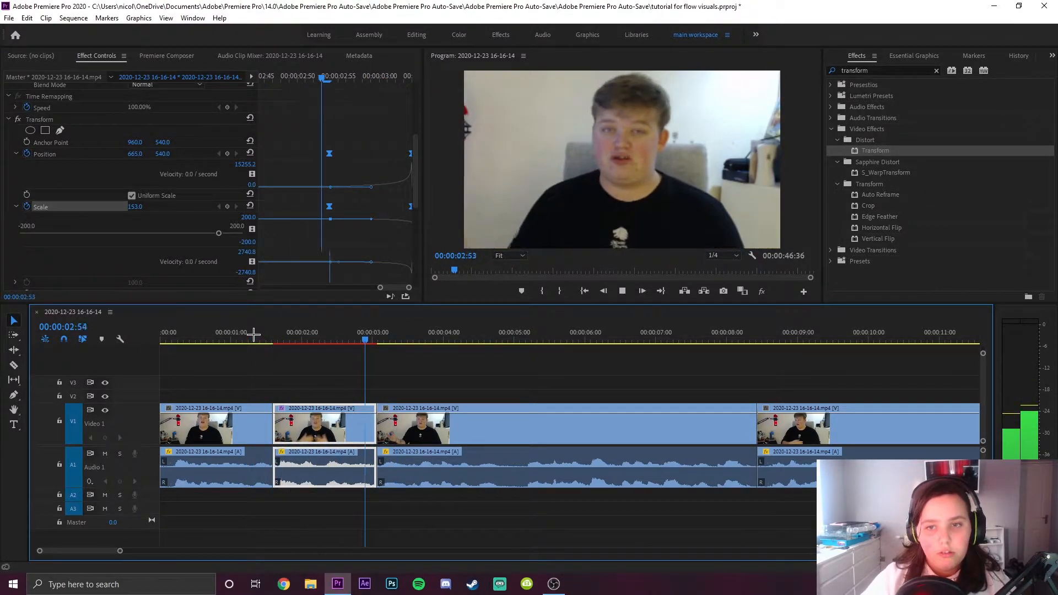
left_click(269, 336)
left_click(270, 336)
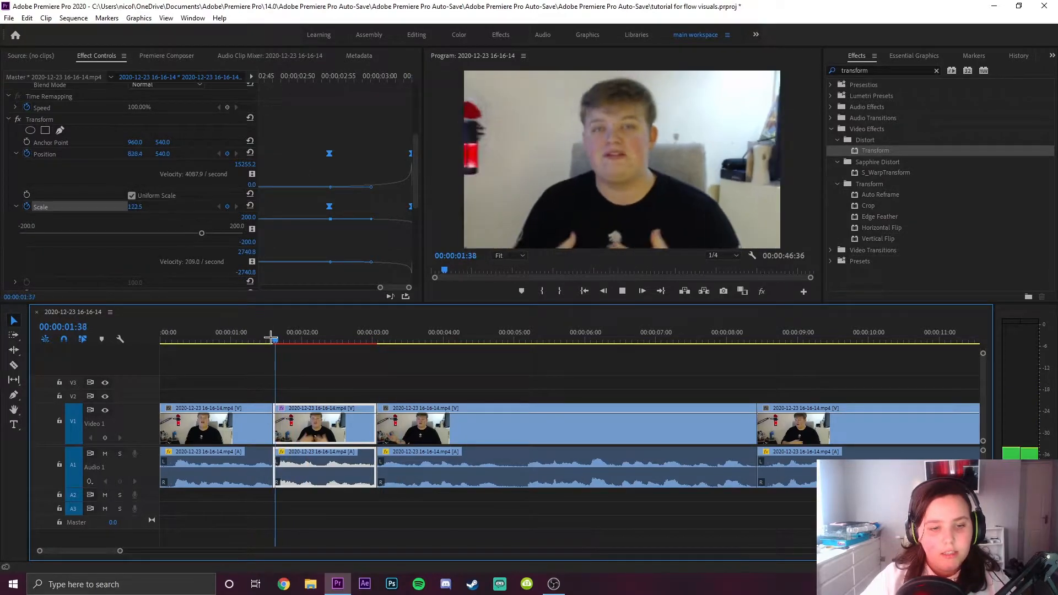
key("minus")
Shift all following clips about ten seconds later and place a copy of the zoomed segment, without its Transform effect, at 00:00:03:18.
left_click(308, 365)
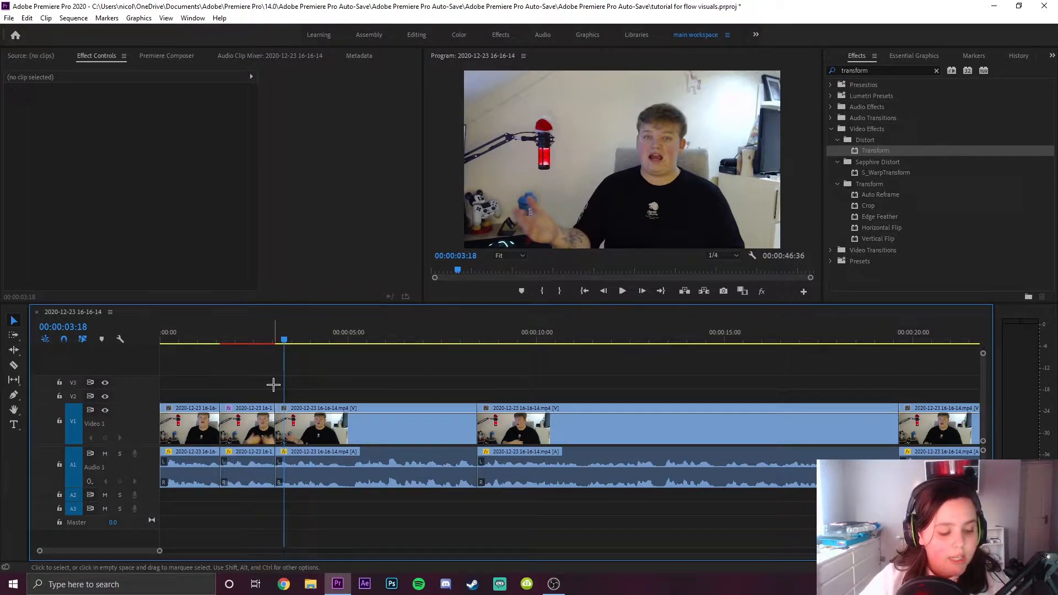
key("a")
left_click(307, 422)
left_click_drag(306, 423, 673, 423)
key("v")
left_click(247, 447)
left_click_drag(246, 434, 311, 435)
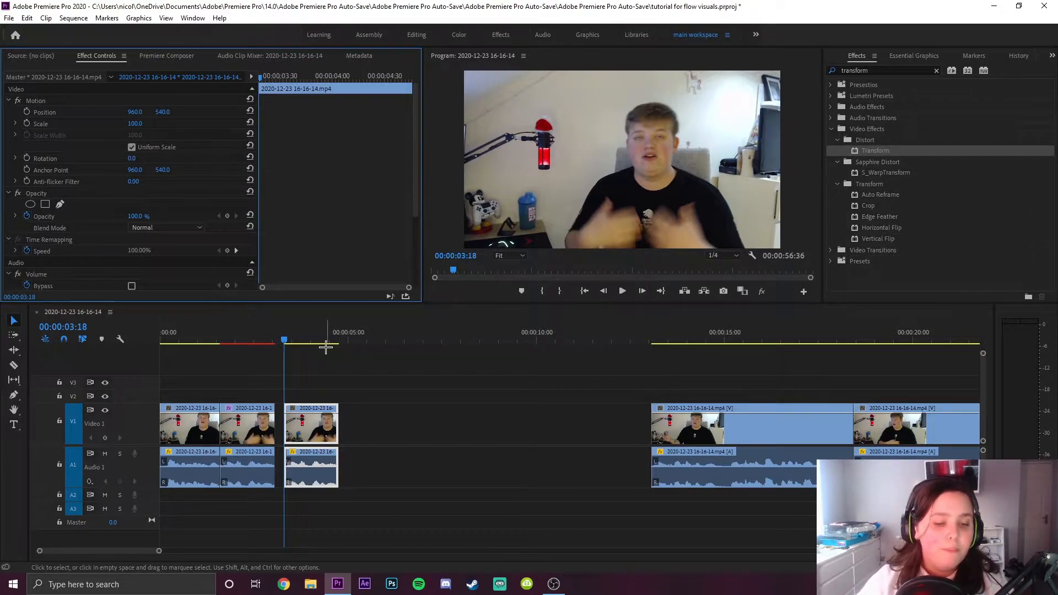
Launch After Effects, return to Premiere Pro, and replace the copied segment with an After Effects composition.
left_click(361, 582)
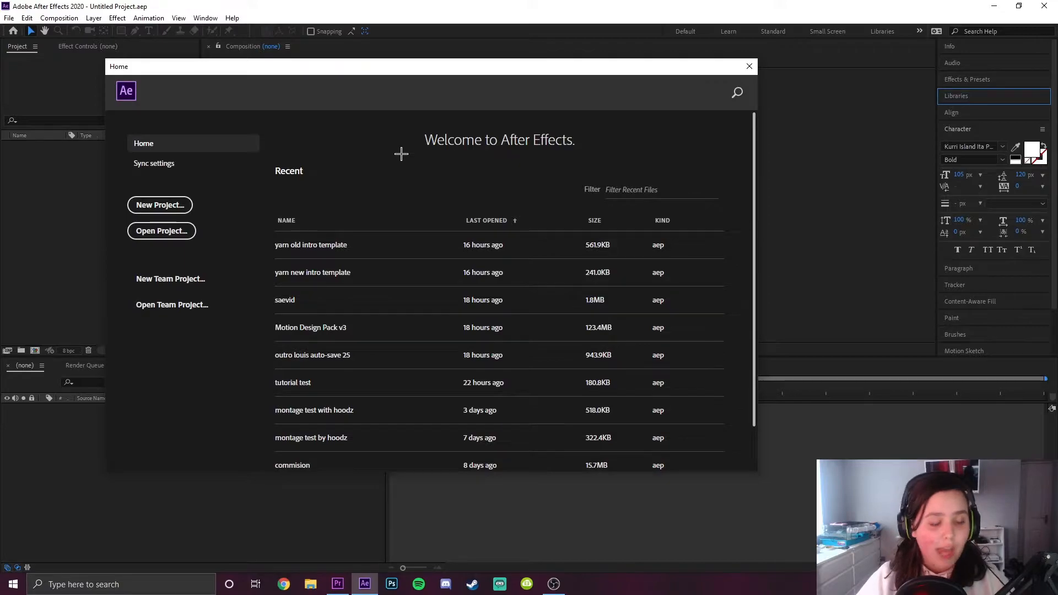
left_click(338, 585)
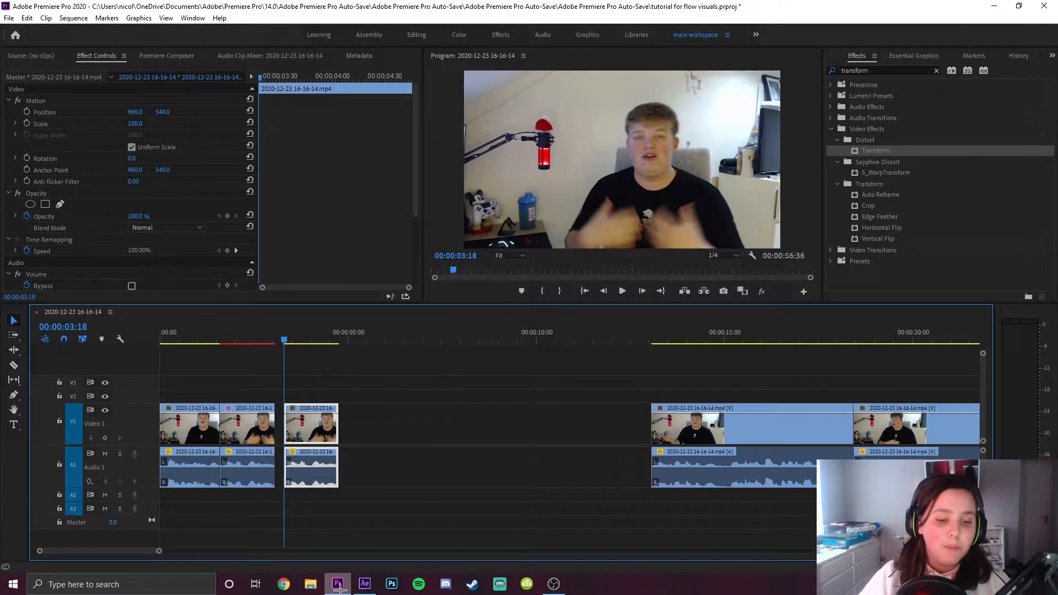
right_click(311, 425)
left_click(294, 427)
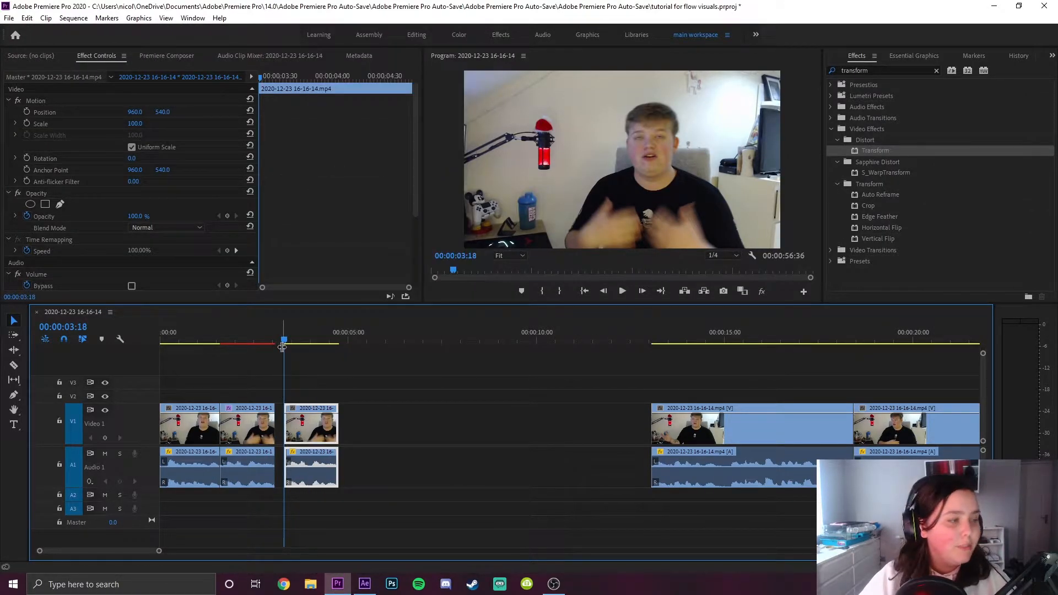
right_click(307, 424)
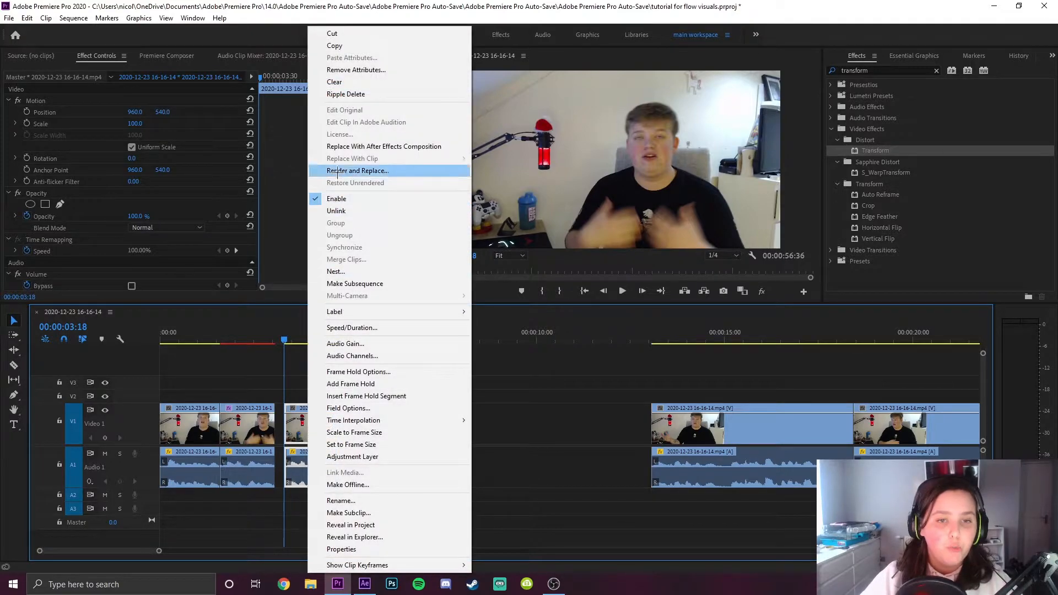
left_click(341, 145)
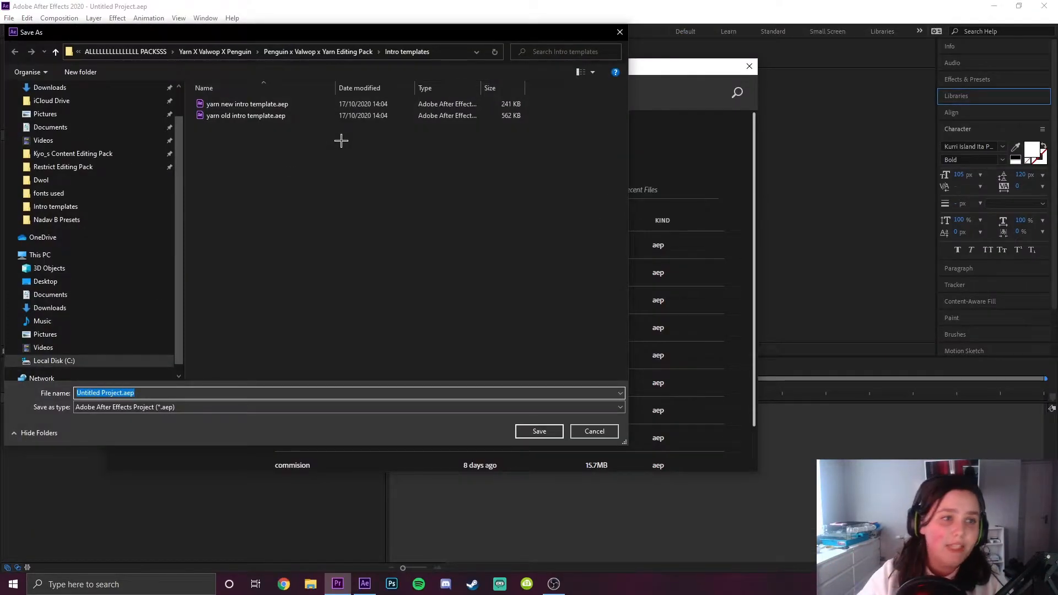
Save the After Effects project as "tutorial for flow visuals" in the Videos folder and dismiss the Home window.
left_click(45, 114)
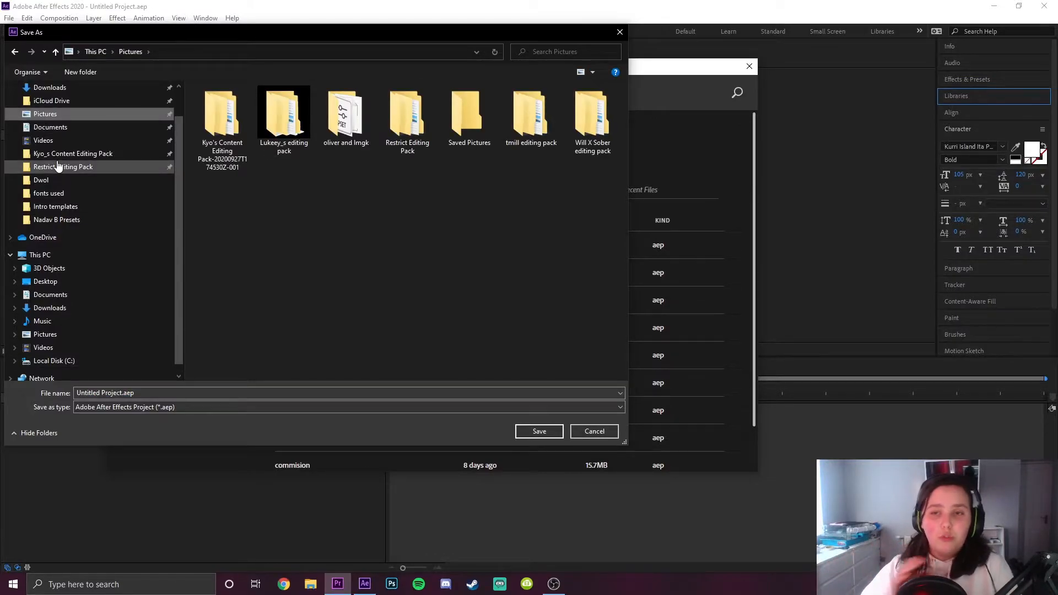
left_click(43, 140)
left_click(169, 392)
type("tutop")
key("BackSpace")
type("rial fo")
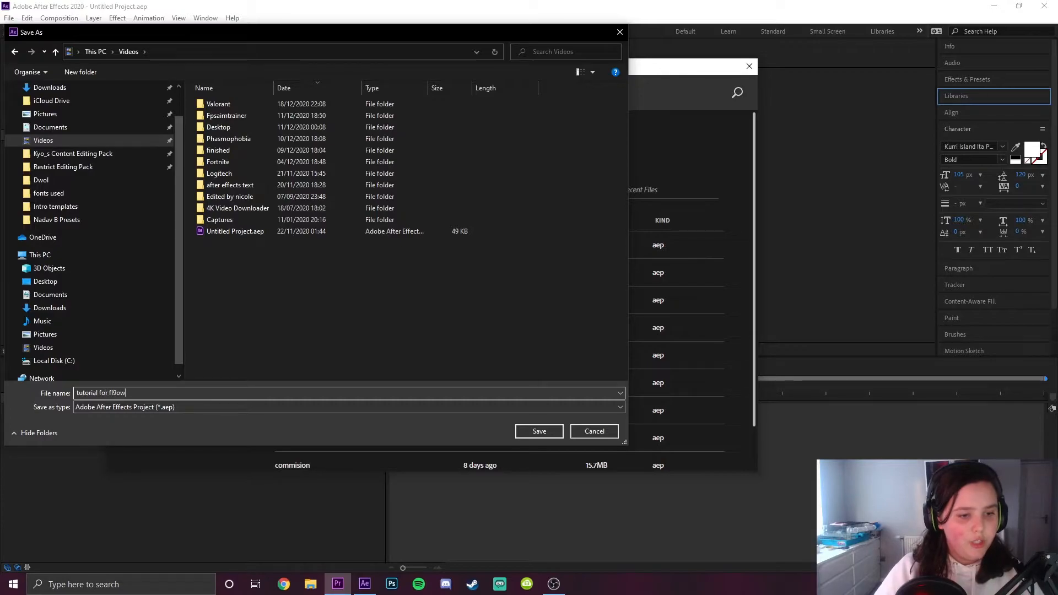
type("r flow visuals")
key("Return")
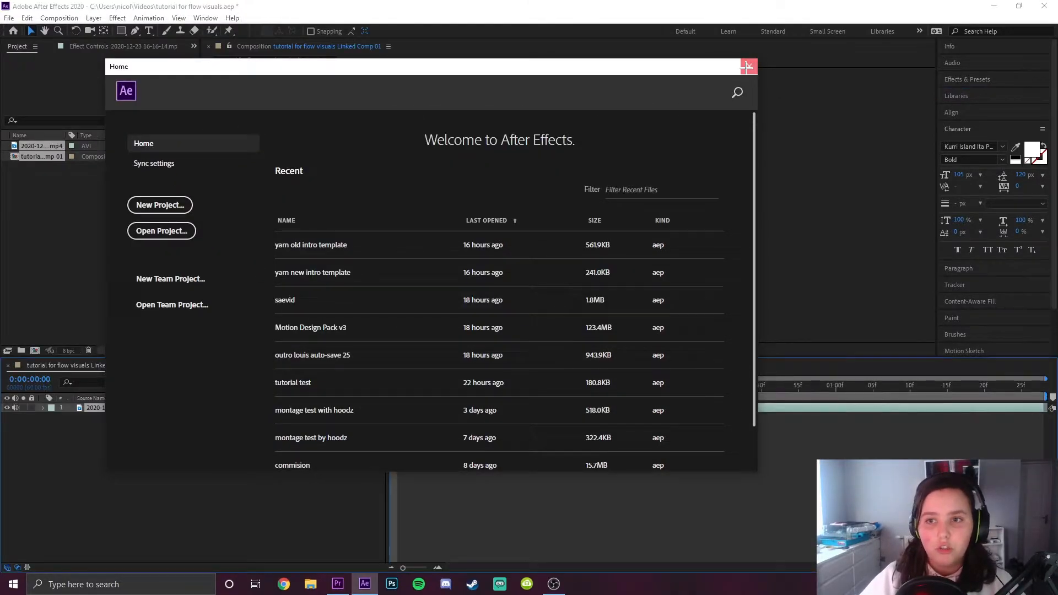
left_click(749, 67)
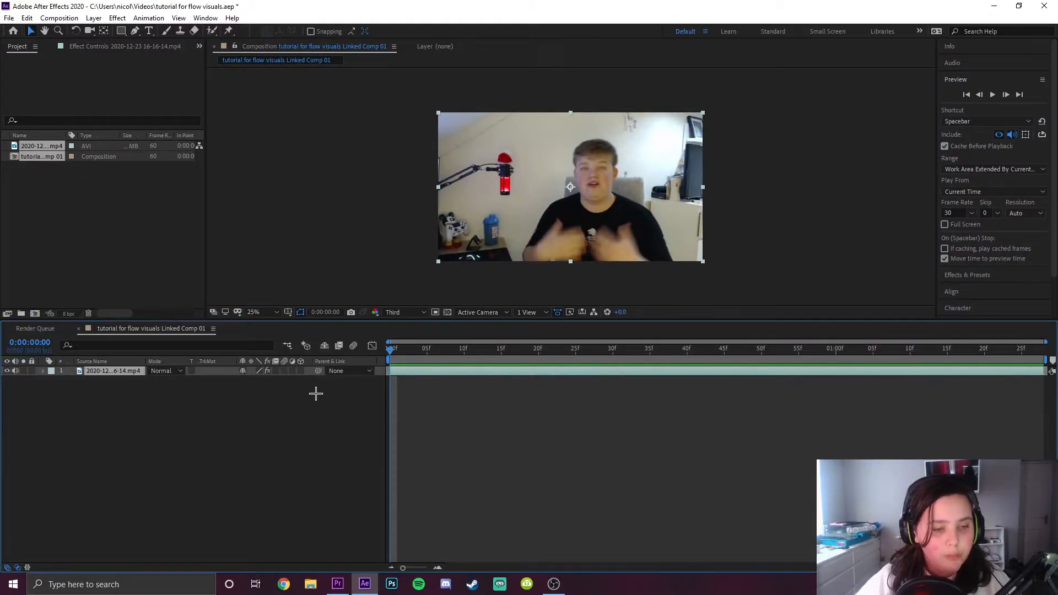
Add Scale and Position keyframes to the clip layer at 0:00:00:00 and show both keyframed properties.
key("s")
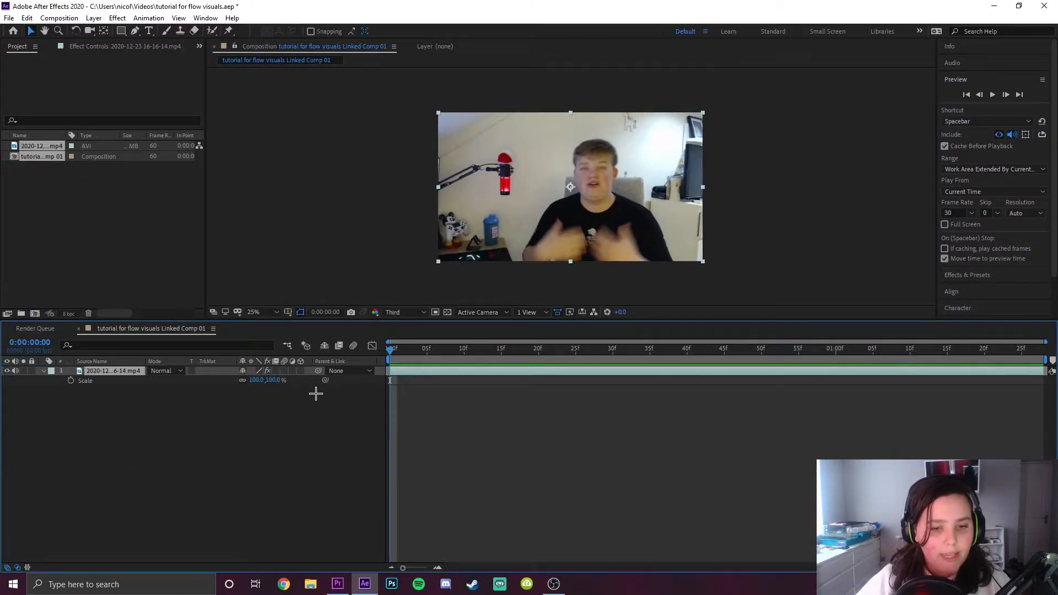
left_click(71, 381)
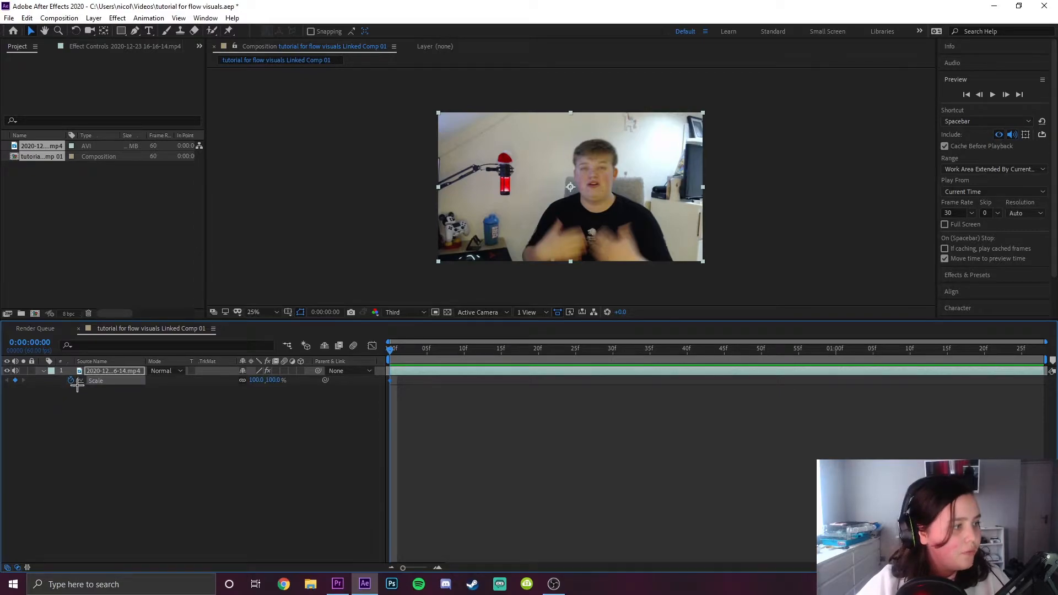
key("p")
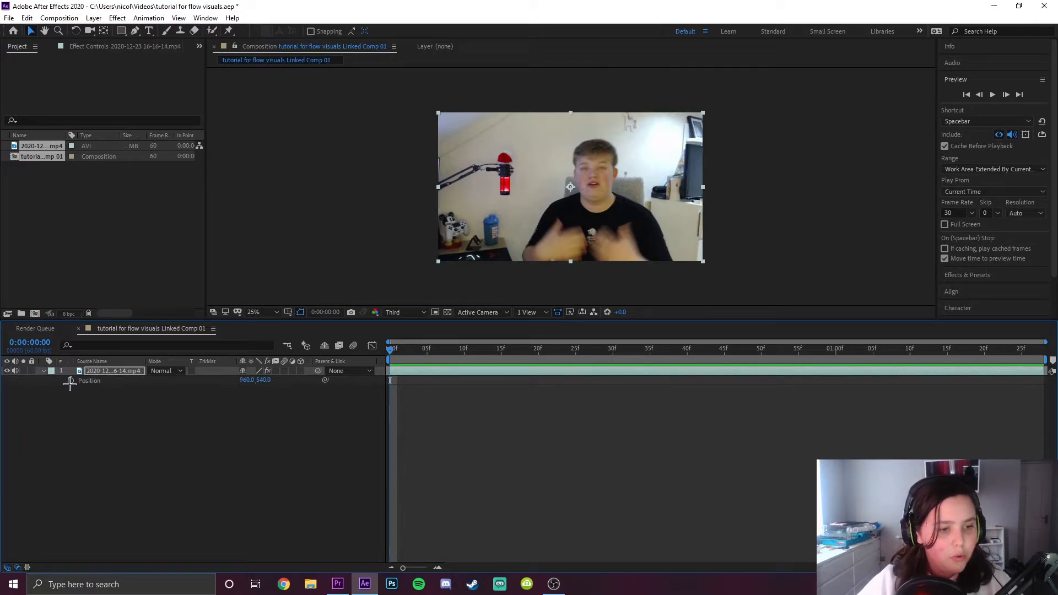
left_click(43, 371)
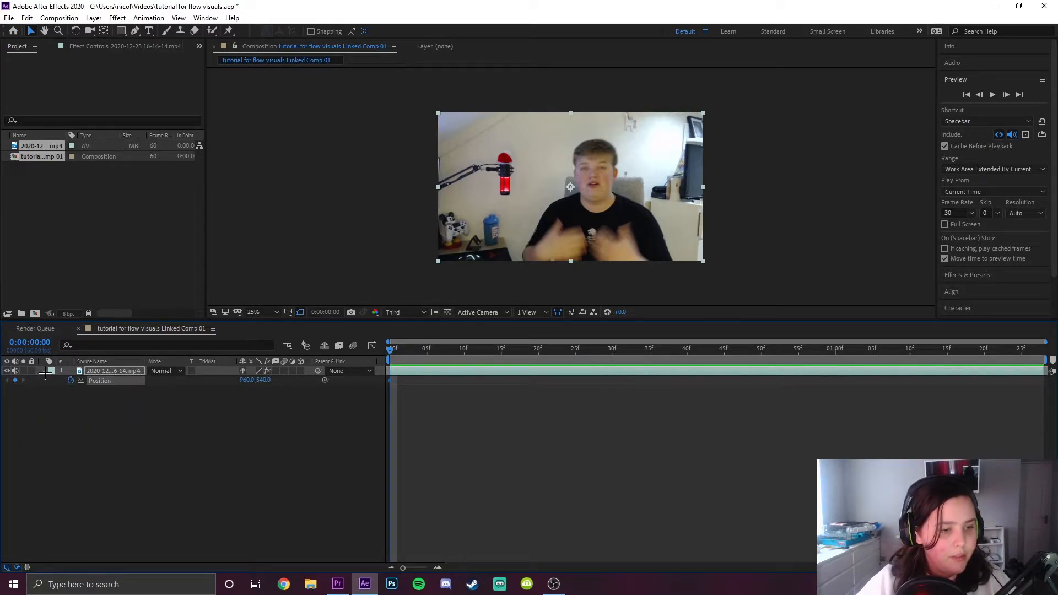
key("u")
left_click_drag(120, 439, 132, 415)
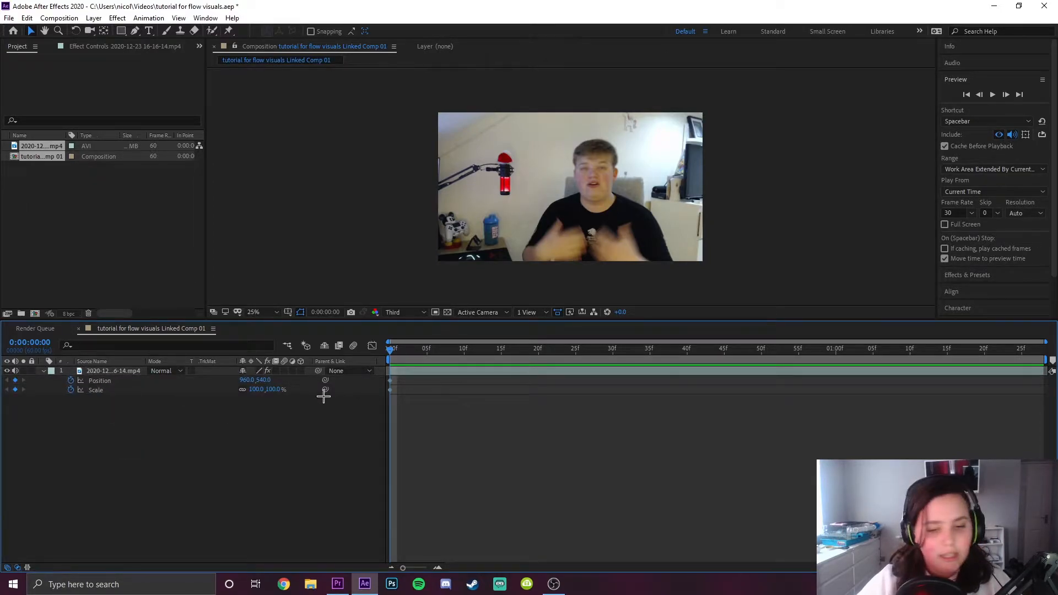
At 0:00:00:10, set the clip layer's Scale to 150% and its horizontal Position to 651.
left_click_drag(403, 567, 422, 567)
left_click_drag(504, 348, 583, 346)
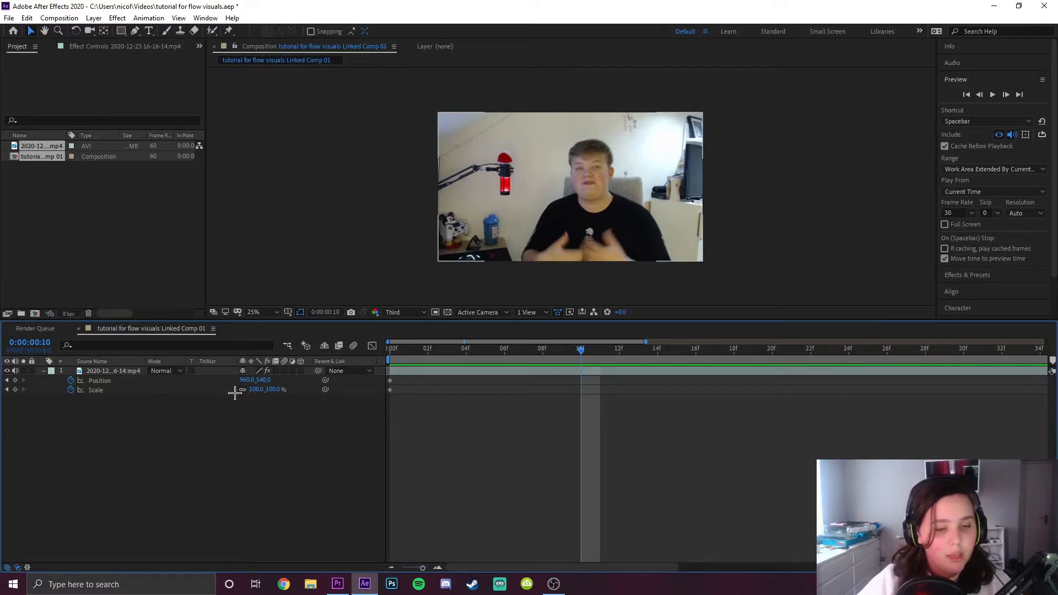
left_click(255, 389)
type("1")
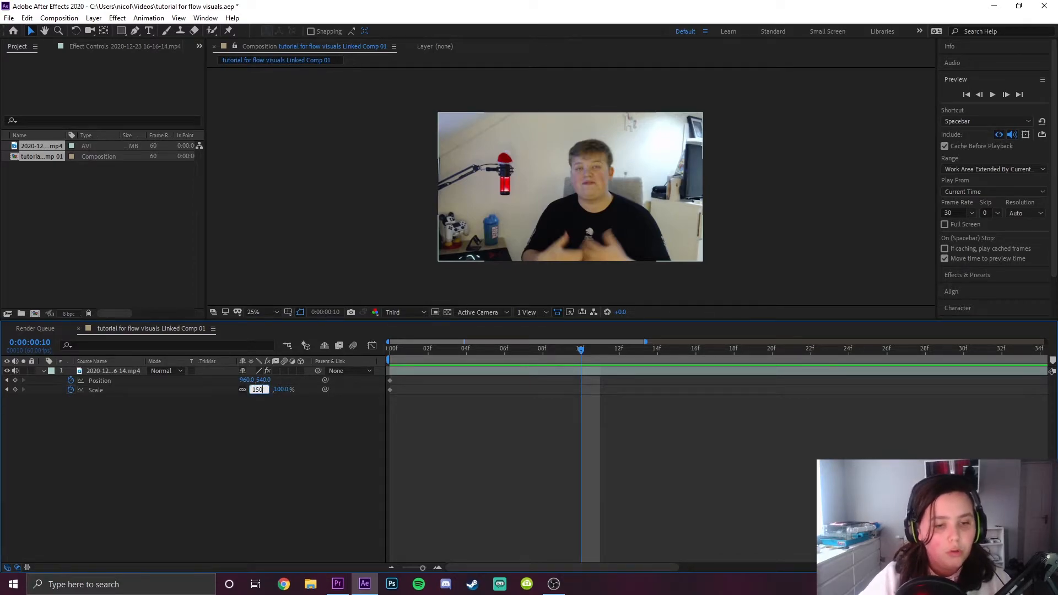
type("50")
key("Return")
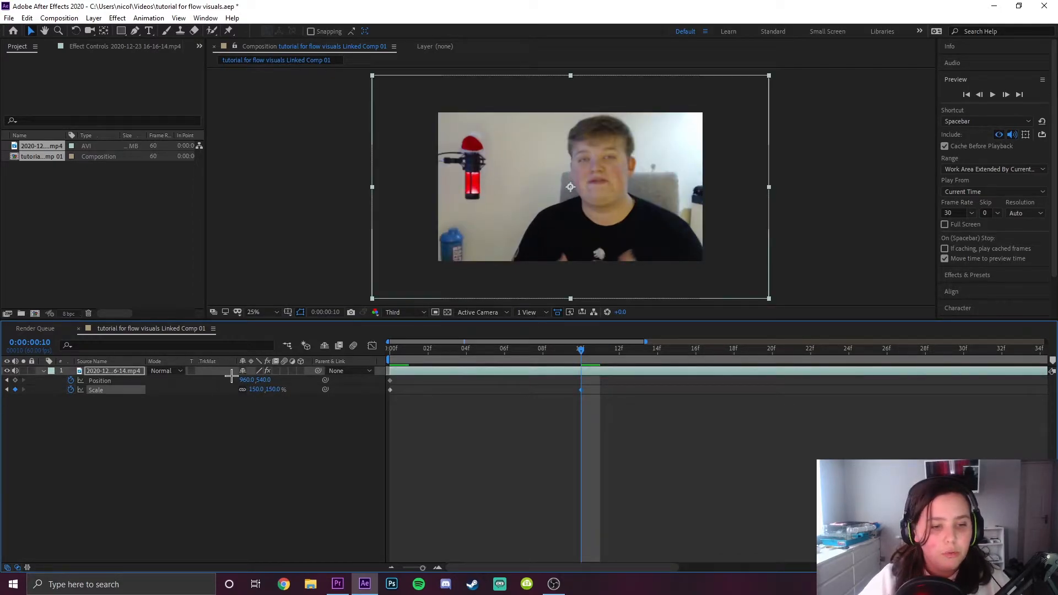
left_click_drag(246, 379, 81, 390)
left_click(468, 457)
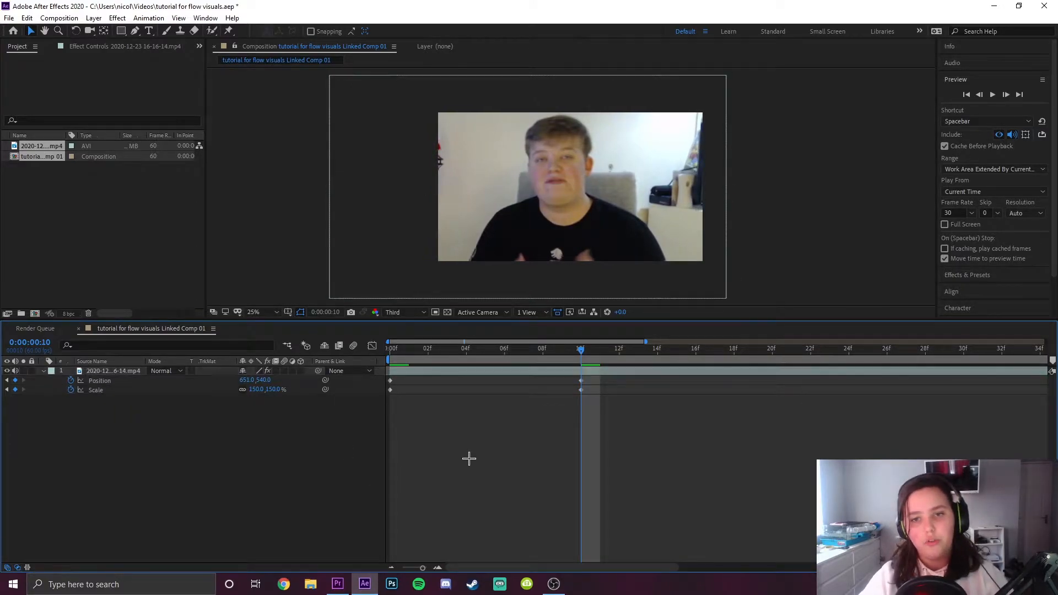
Apply Easy Ease to all four Position and Scale keyframes and show the Scale speed curve in the Graph Editor.
left_click_drag(650, 426, 373, 379)
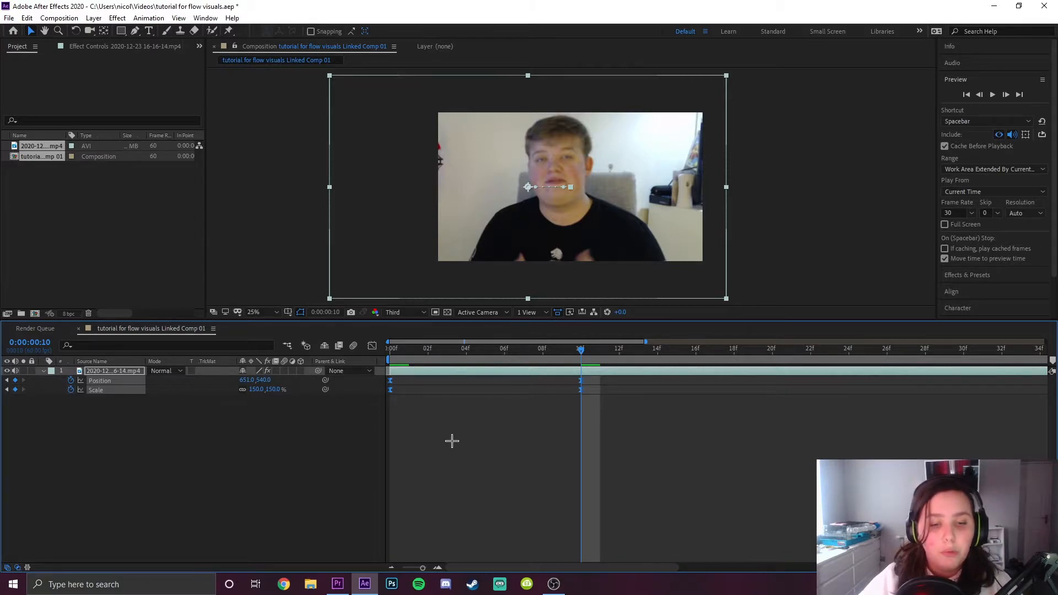
left_click(452, 441)
left_click(389, 390)
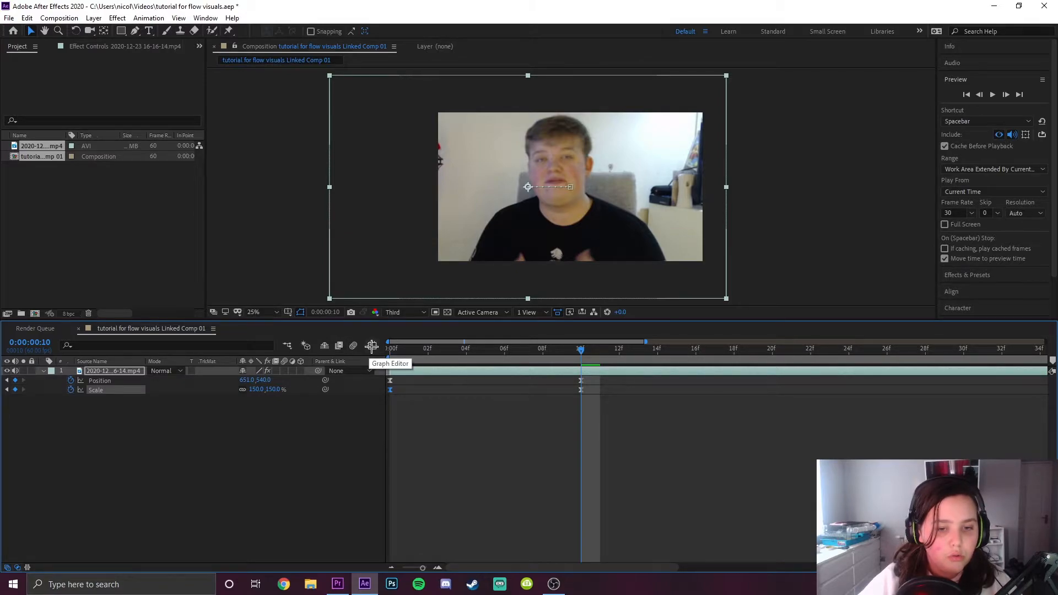
left_click(372, 345)
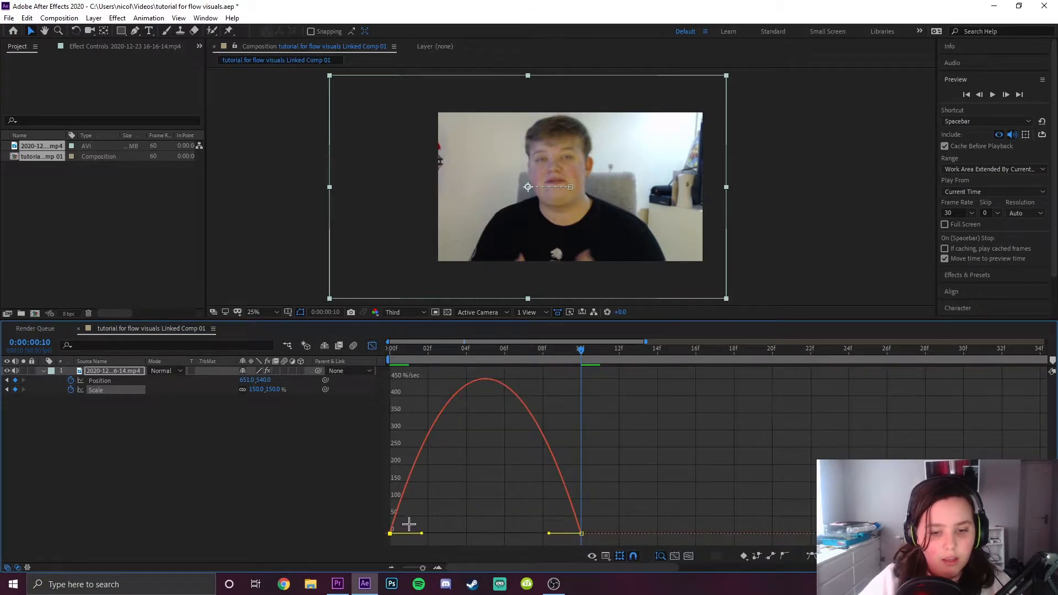
Compare the value graph with the speed graph for Scale, ending on the speed graph.
right_click(428, 508)
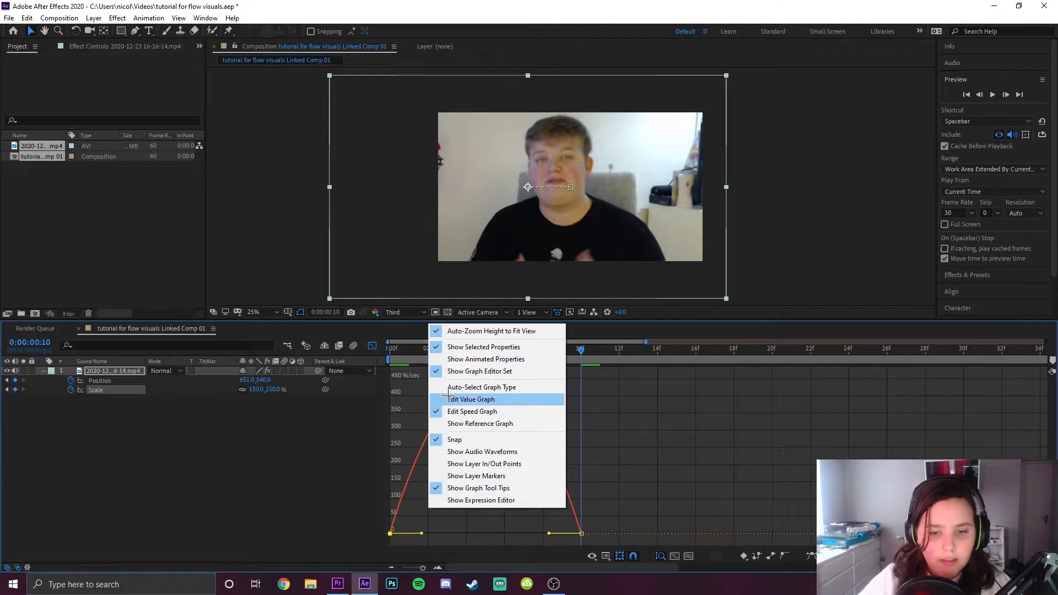
left_click(450, 398)
right_click(459, 411)
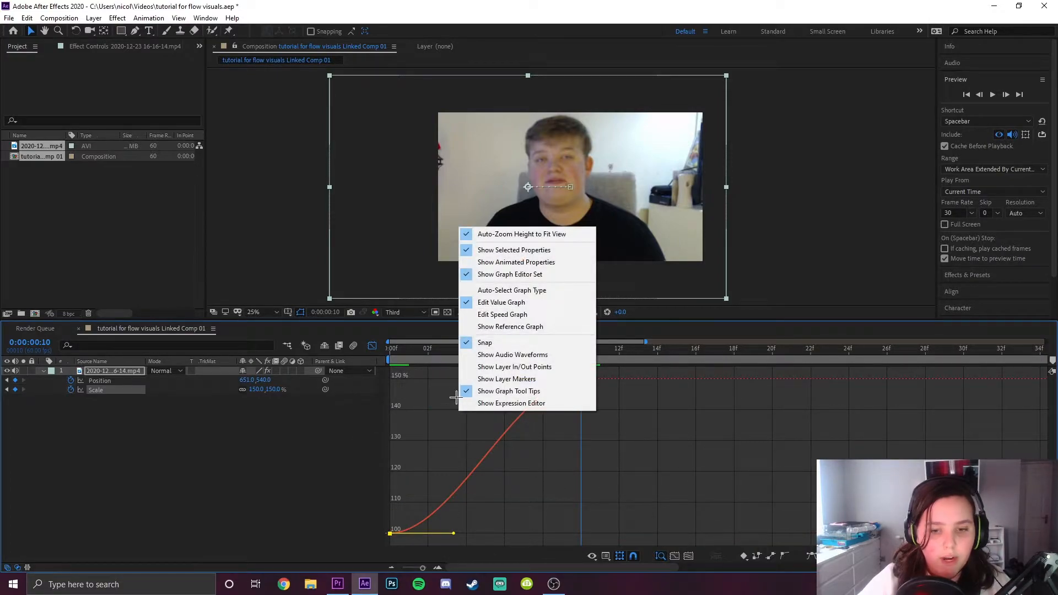
left_click(482, 315)
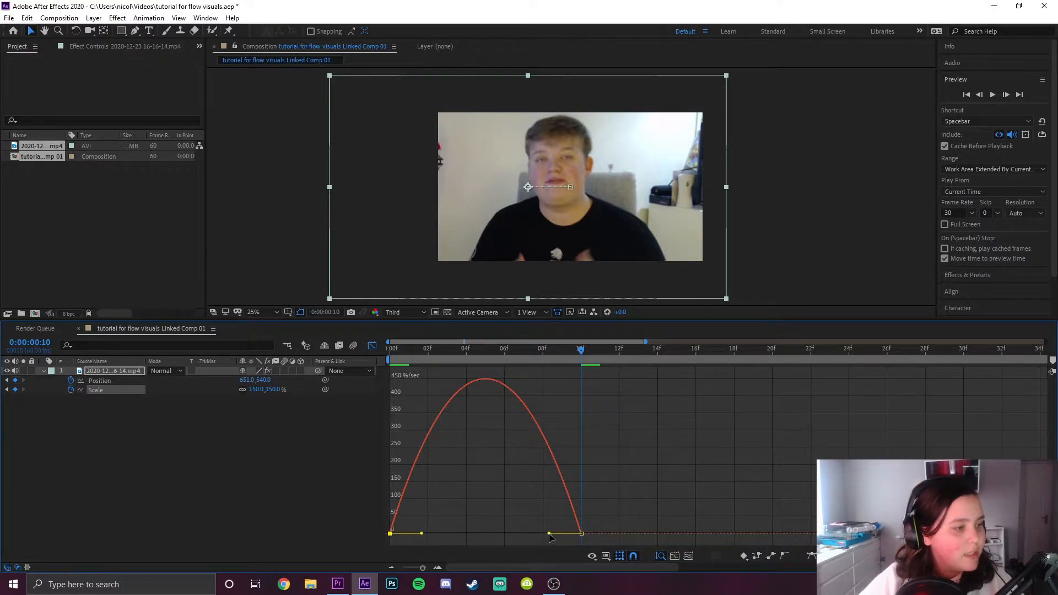
Extend the ending Scale keyframe's ease handle fully toward the start so the speed peaks at the beginning, and close the Graph Editor.
left_click_drag(551, 534, 367, 533)
left_click_drag(534, 350, 391, 418)
left_click(372, 345)
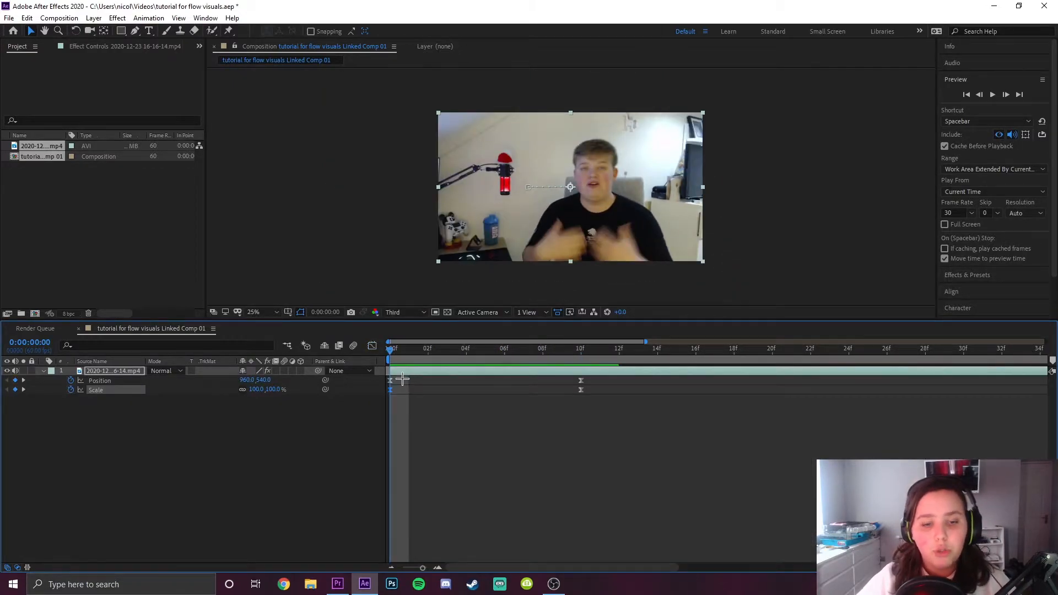
left_click(440, 392)
left_click(372, 345)
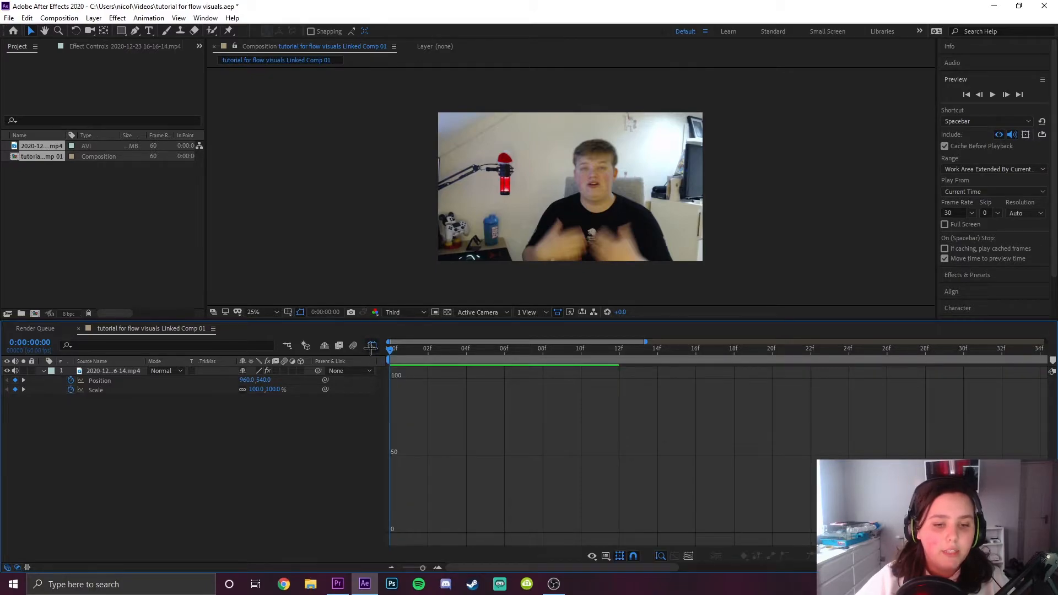
left_click(371, 346)
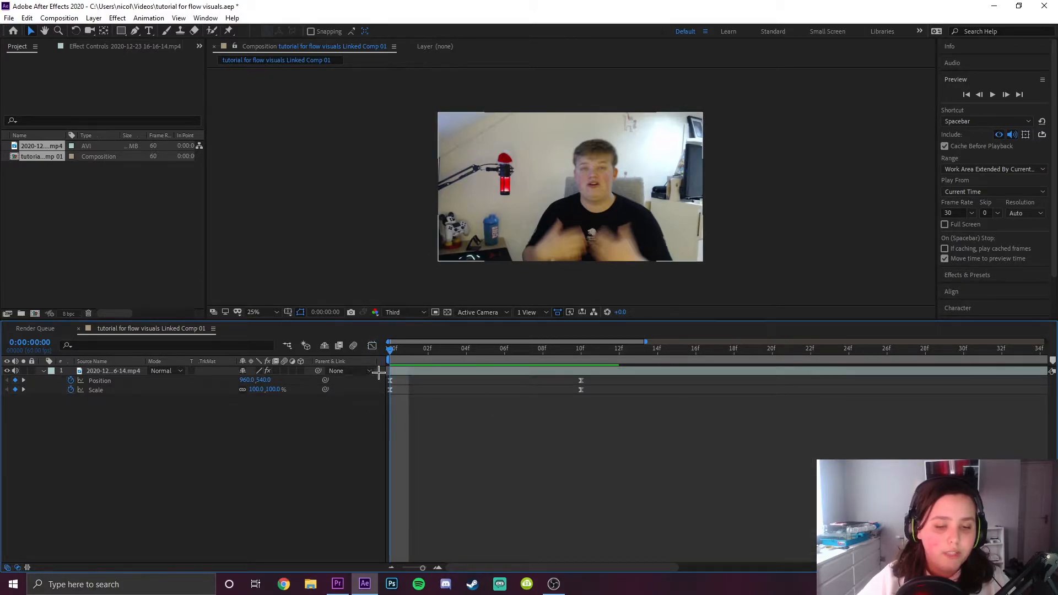
Shape the Position speed curve to peak at the beginning by extending the ending keyframe's ease handle fully toward the start.
left_click(99, 381)
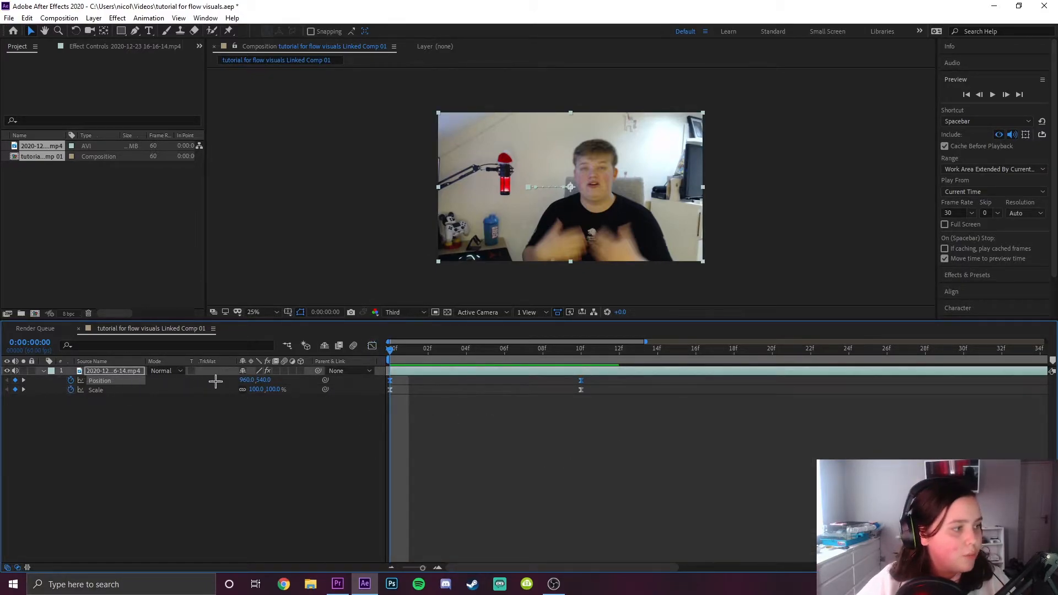
left_click(385, 378)
left_click(390, 380)
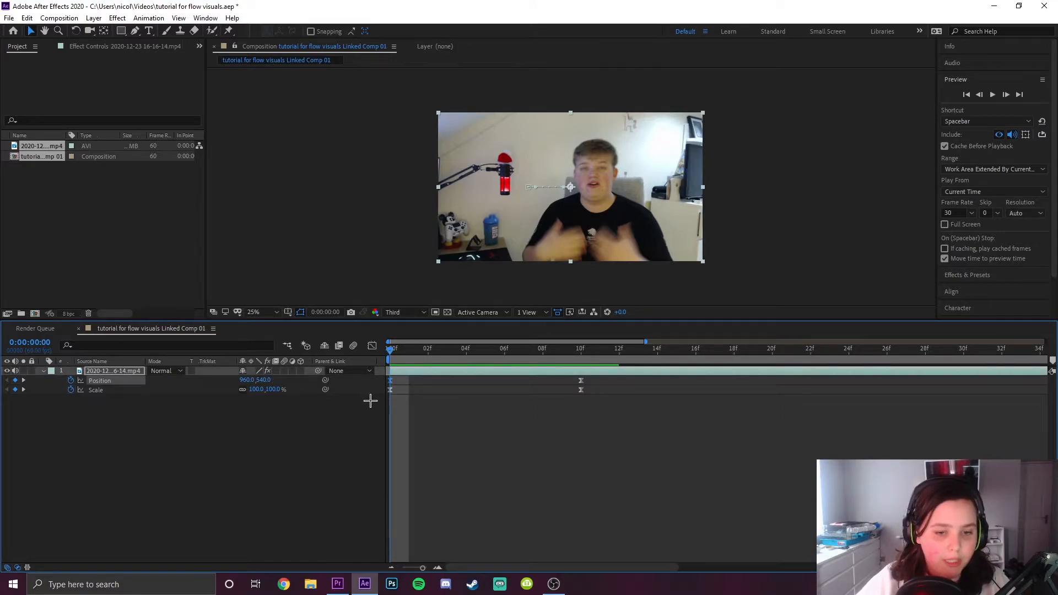
left_click(373, 345)
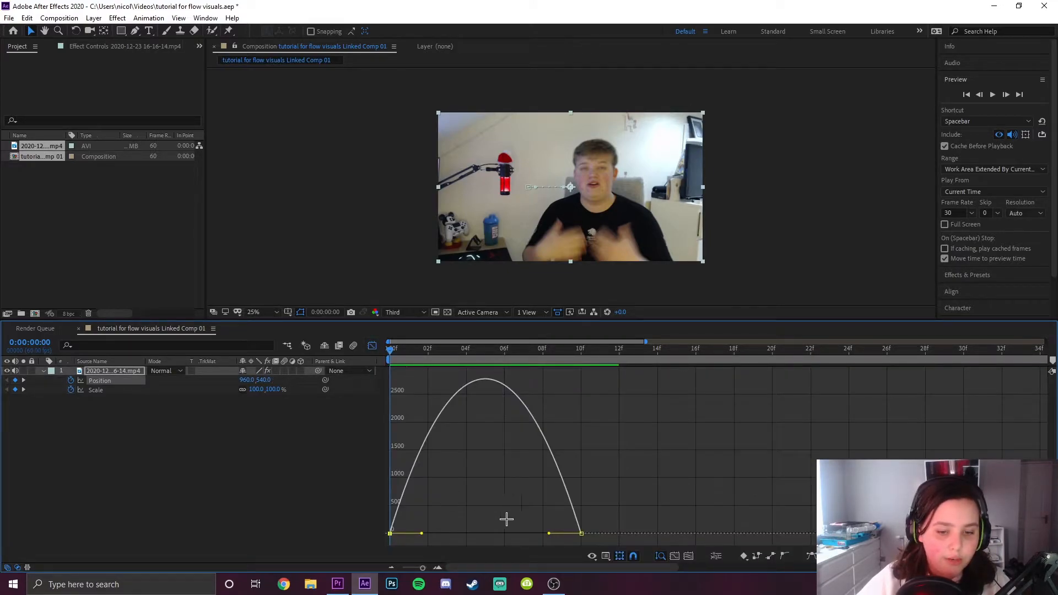
left_click_drag(545, 532, 358, 540)
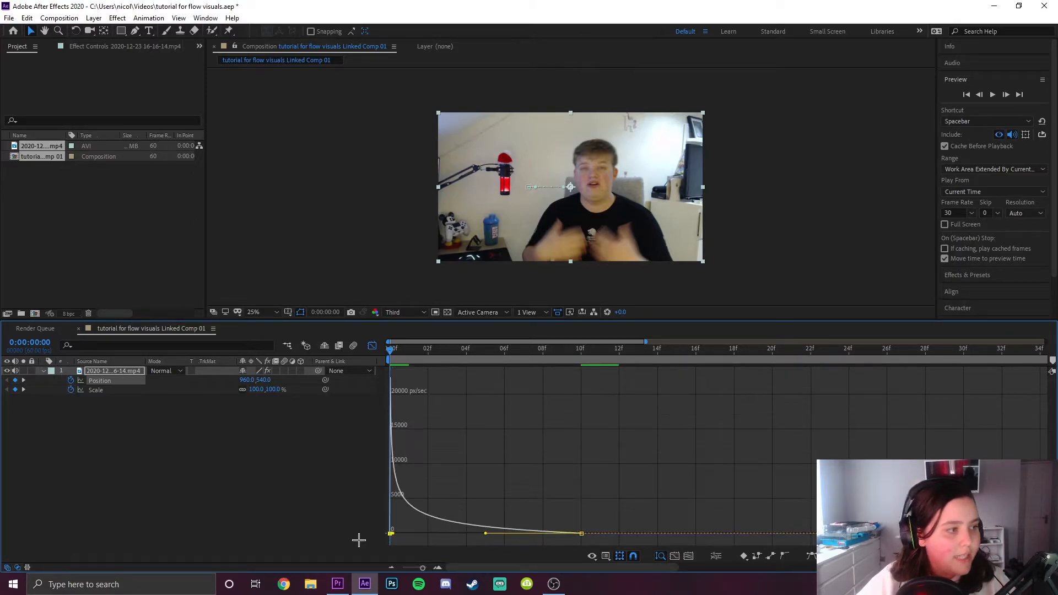
left_click(371, 346)
left_click_drag(403, 354, 296, 382)
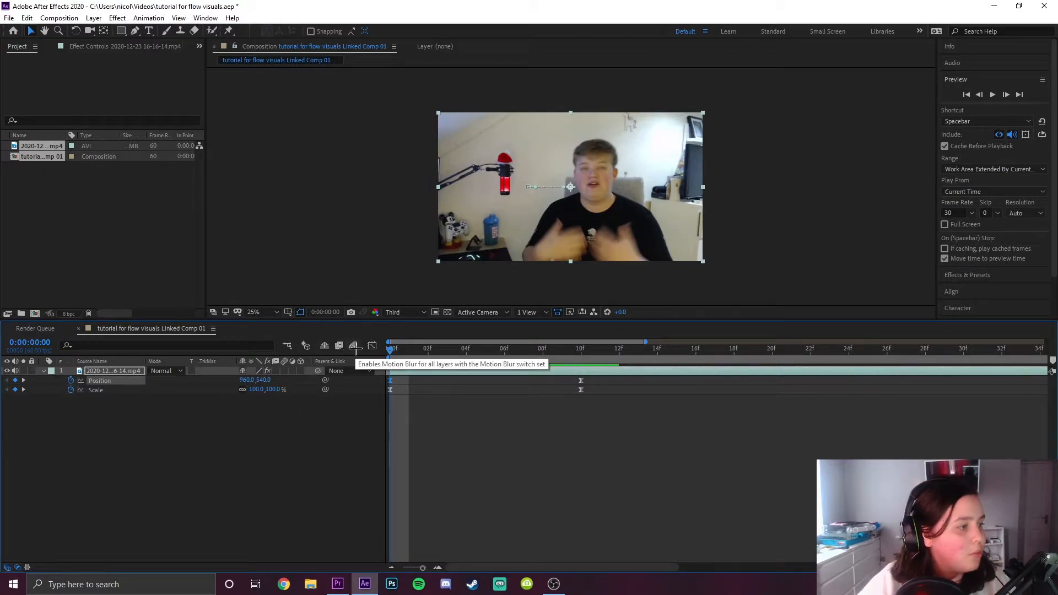
Enable motion blur for the composition and for the clip layer.
left_click(356, 346)
left_click(213, 396)
left_click(114, 372)
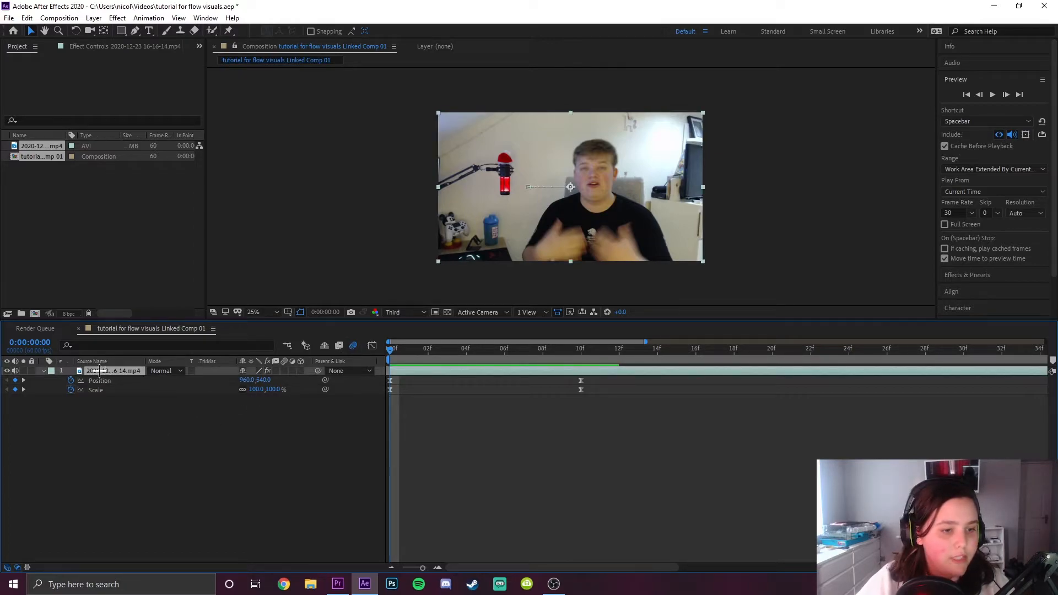
left_click(284, 370)
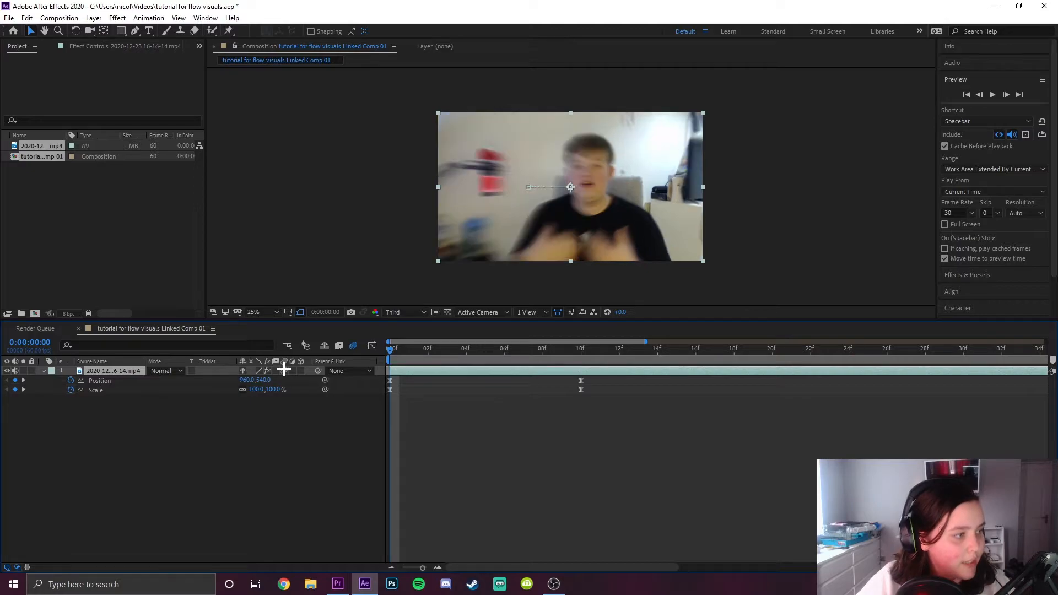
Play back the motion-blurred zoom several times from the start of the composition.
left_click_drag(396, 349, 363, 370)
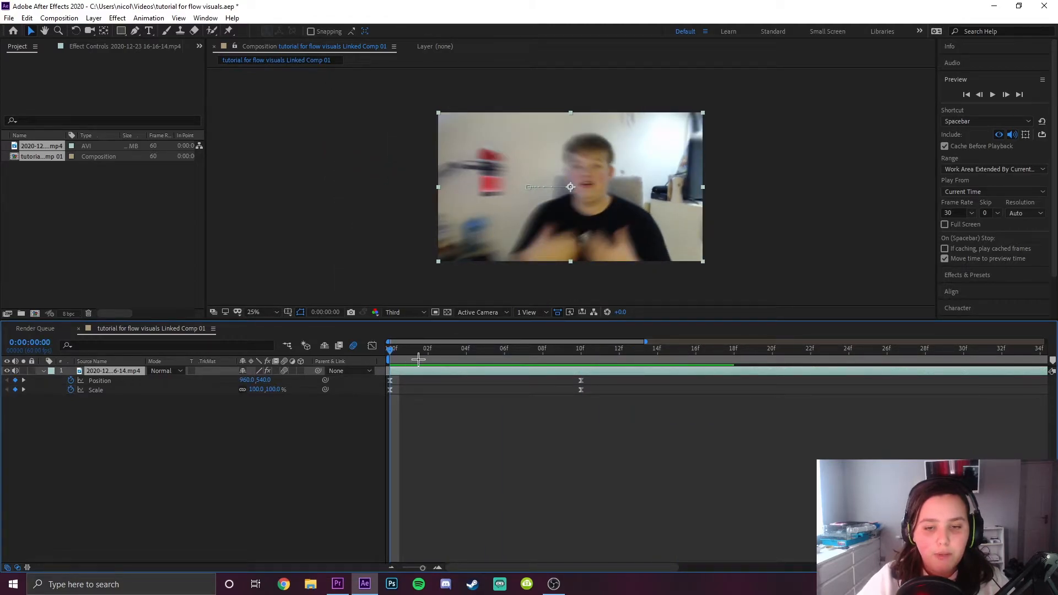
key("space")
key("space")
left_click(388, 351)
key("space")
key("space")
left_click(387, 351)
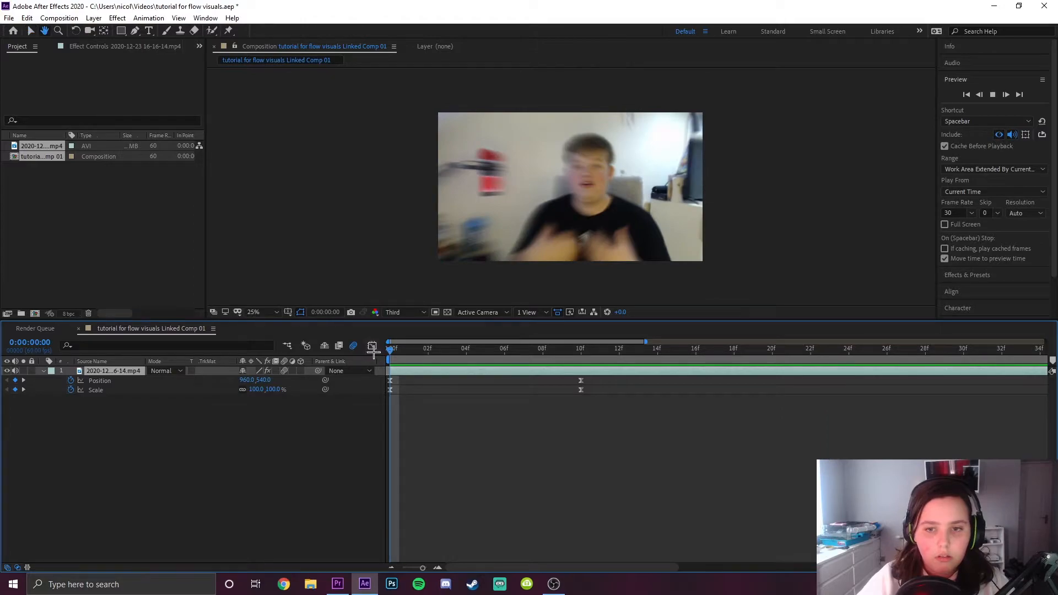
key("space")
key("space")
left_click(947, 146)
left_click(408, 368)
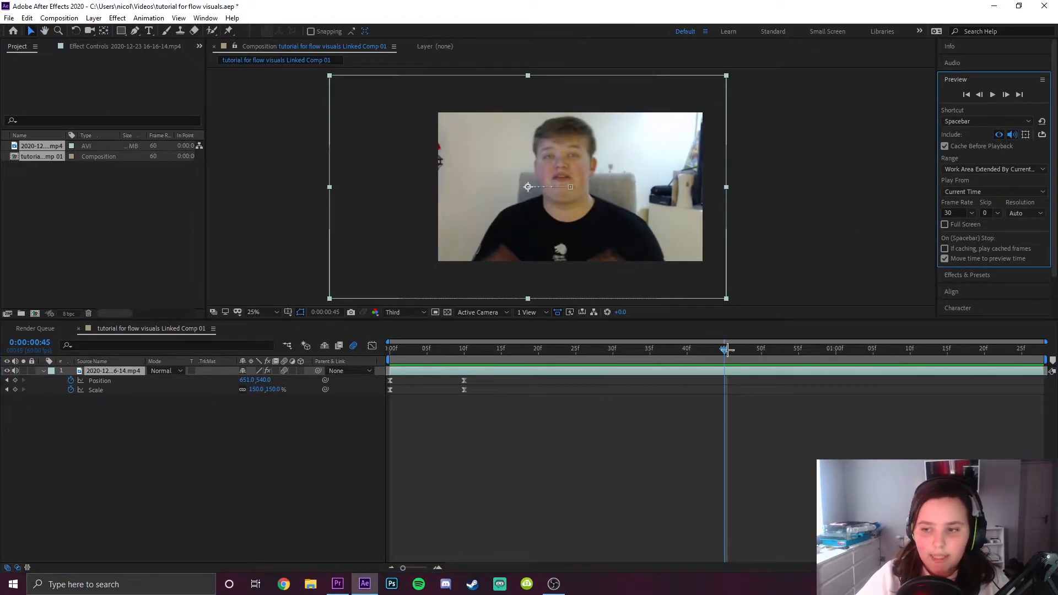
Try moving the second Position and Scale keyframes to 0:00:00:15, and undo the change.
left_click_drag(727, 350, 387, 372)
left_click_drag(463, 376, 500, 391)
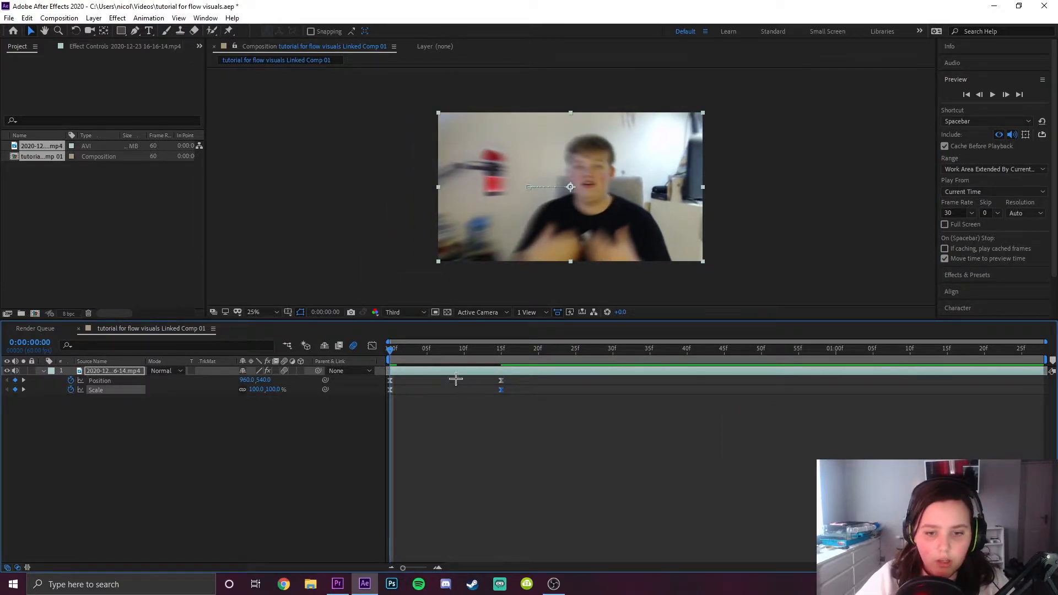
left_click_drag(389, 348, 455, 359)
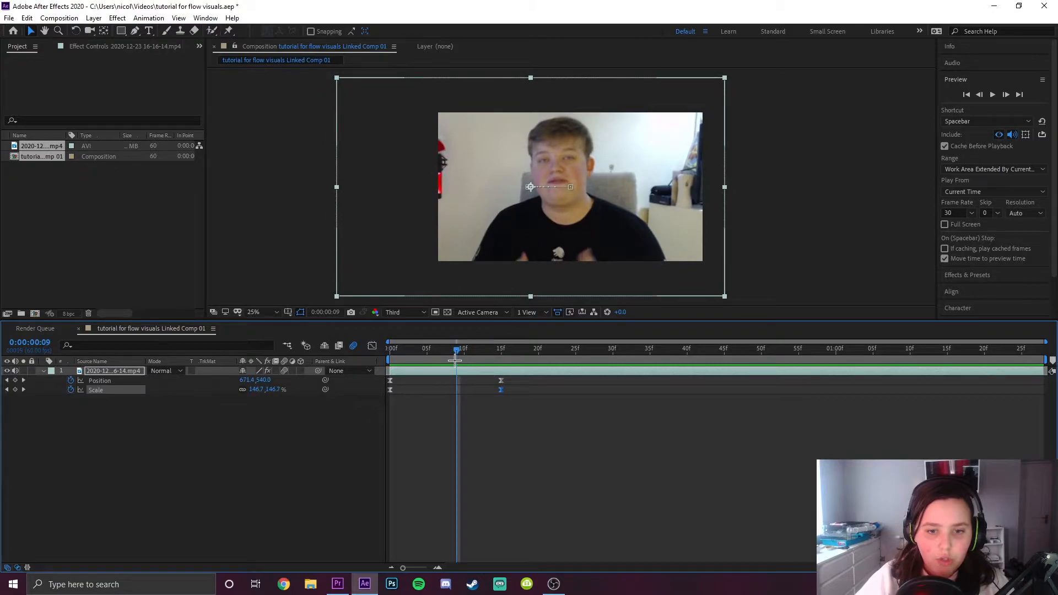
key("ctrl+z")
key("ctrl+z")
Preview the zoom-in again from 0:00:00:00.
left_click_drag(391, 351, 363, 356)
key("space")
key("space")
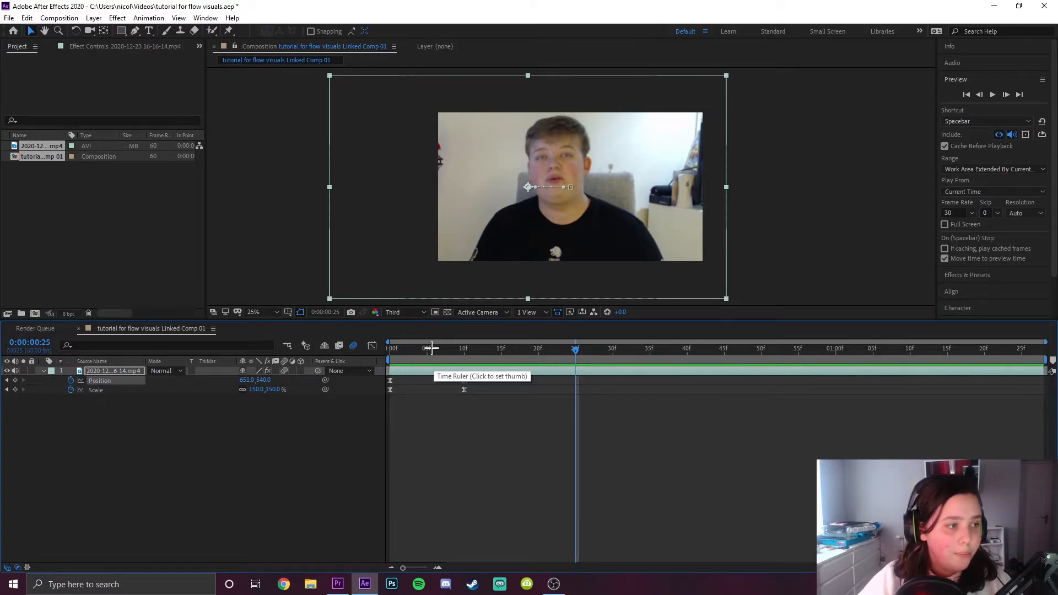
Add holding Position and Scale keyframes at 0:00:01:10 without changing their values.
left_click_drag(574, 353, 984, 353)
scroll(938, 403, "down", 1)
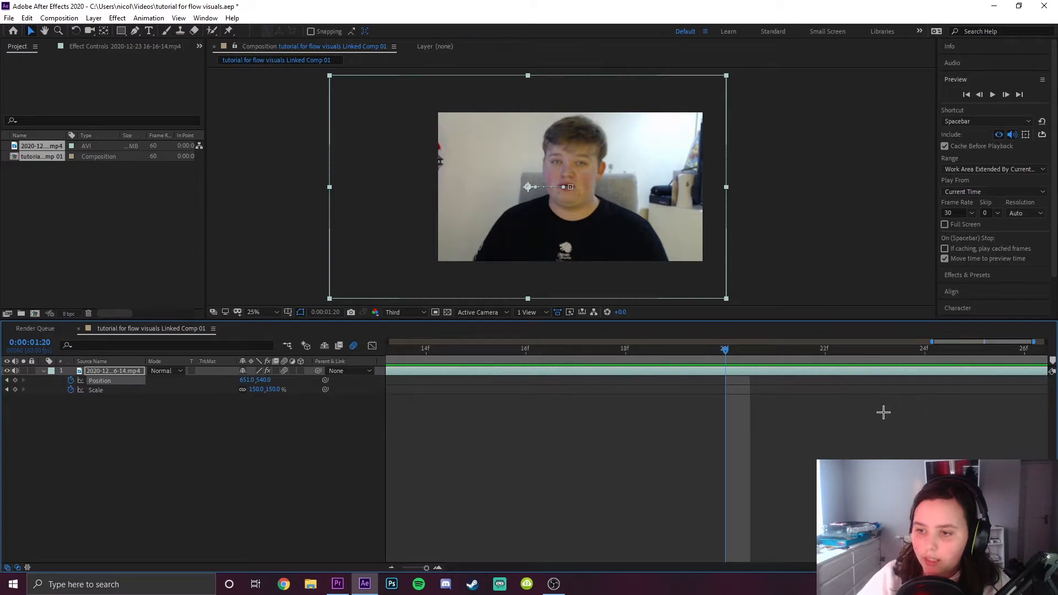
left_click_drag(549, 348, 426, 351)
scroll(481, 428, "down", 2)
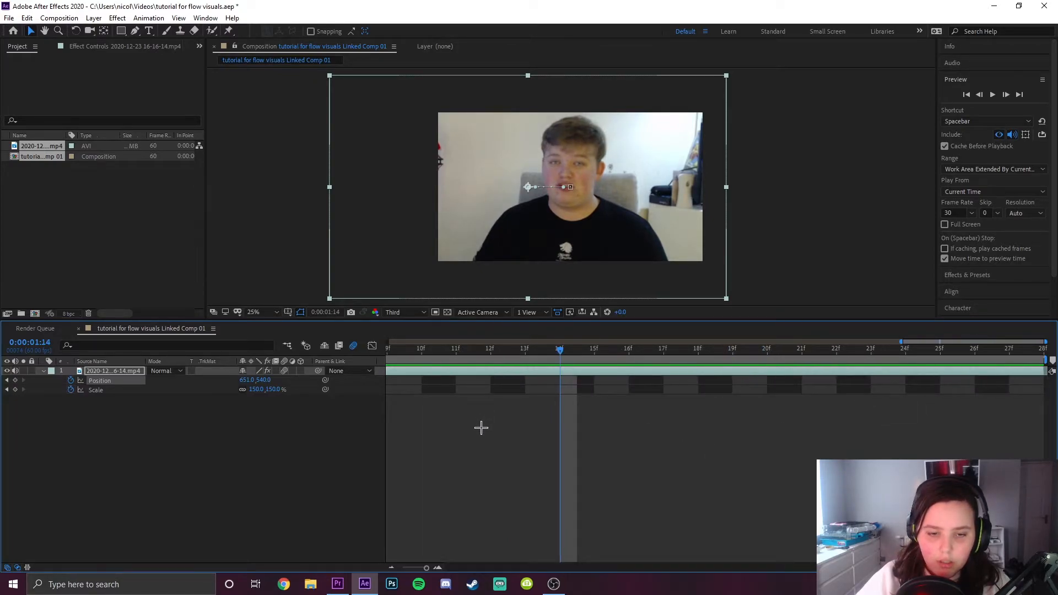
left_click_drag(568, 351, 422, 350)
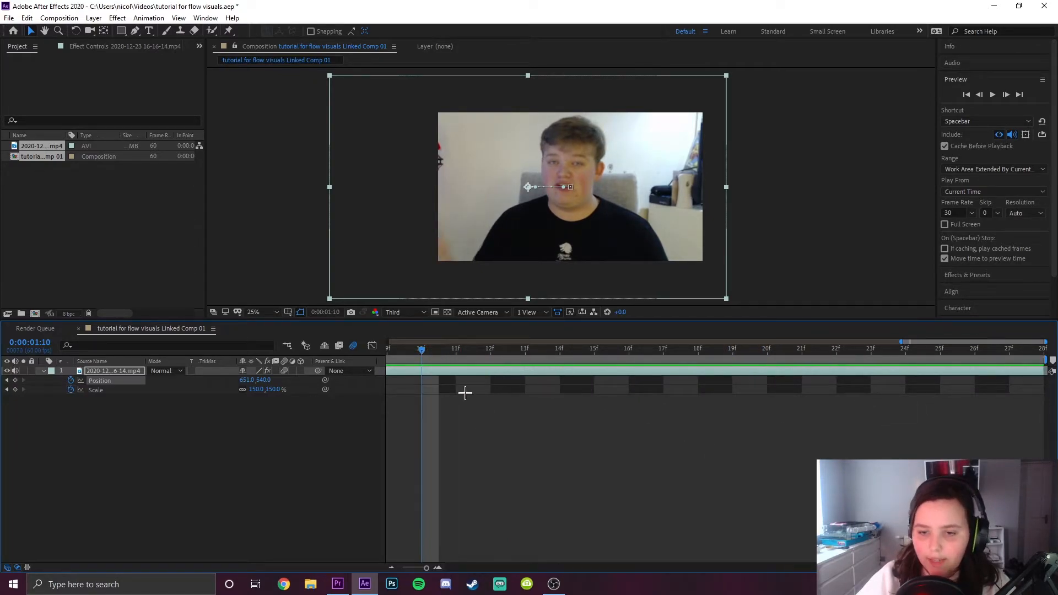
scroll(573, 431, "down", 1)
left_click(70, 389)
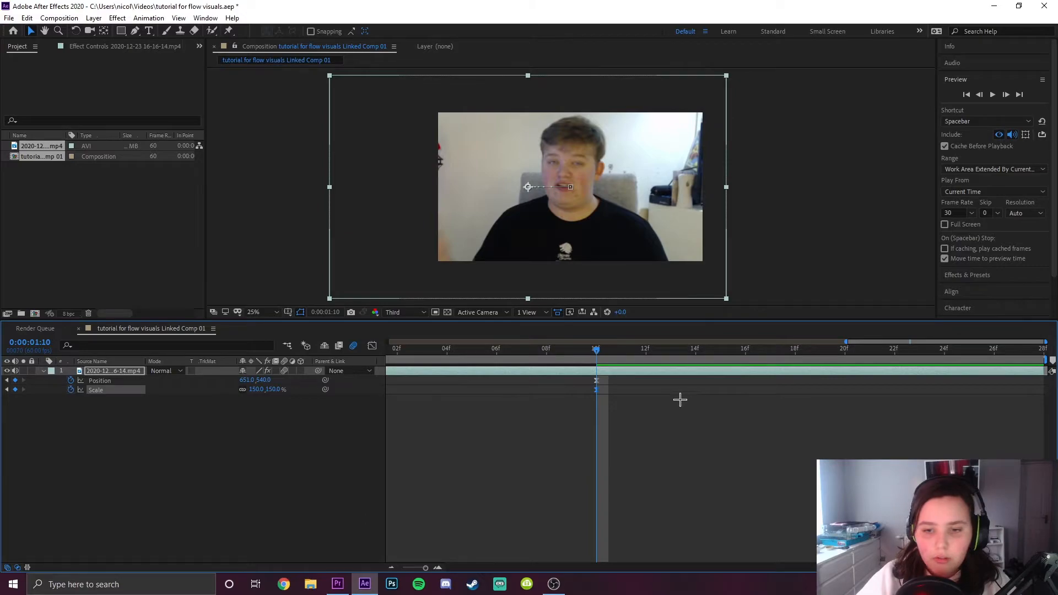
Add Position and Scale keyframes at 0:00:01:20 and set Scale there to 100%.
scroll(531, 403, "up", 2)
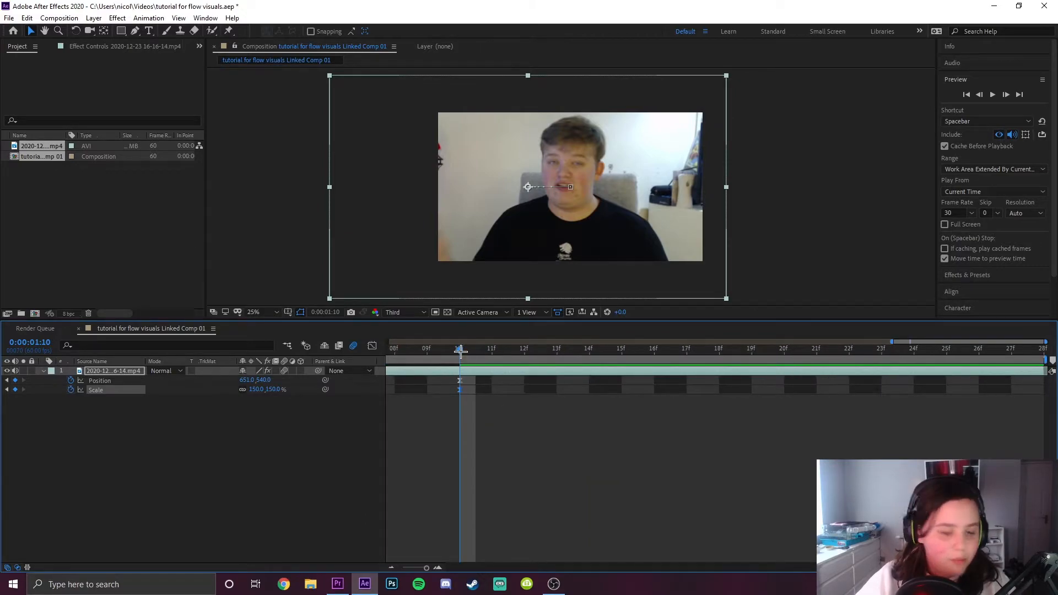
left_click_drag(462, 351, 785, 350)
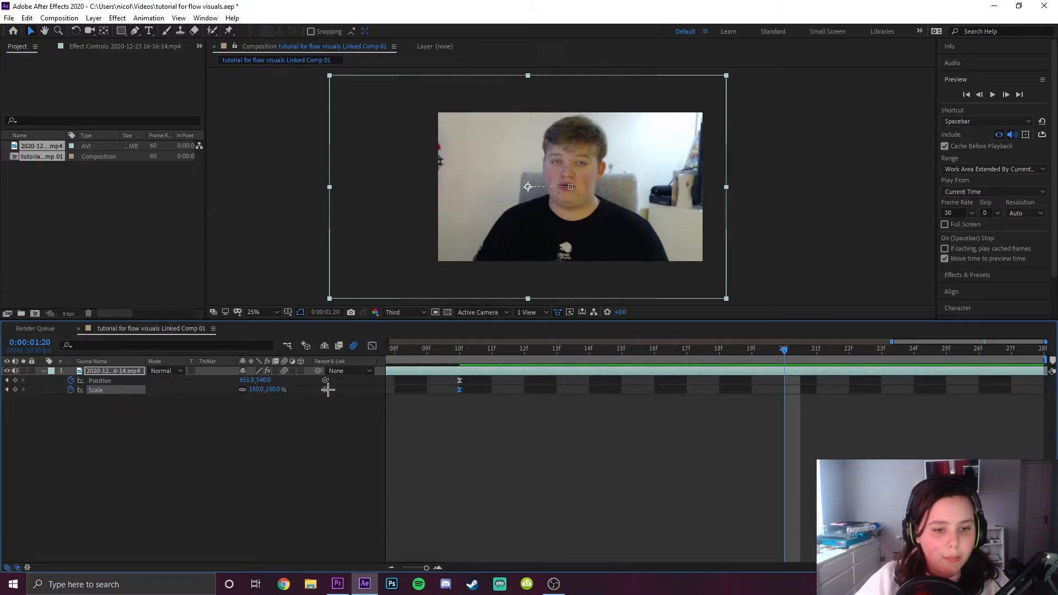
scroll(915, 423, "down", 3)
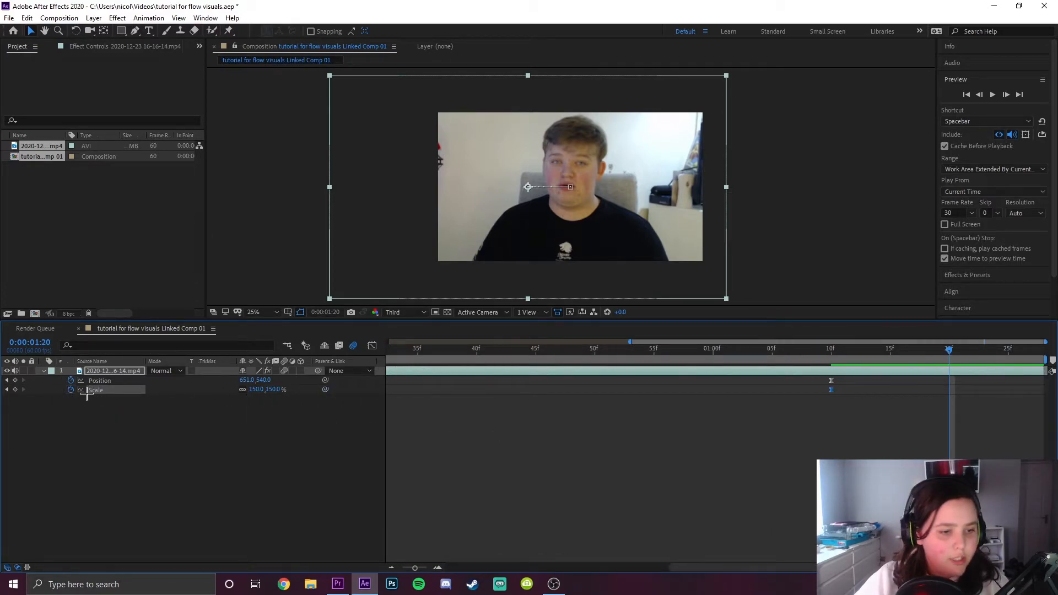
left_click(15, 380)
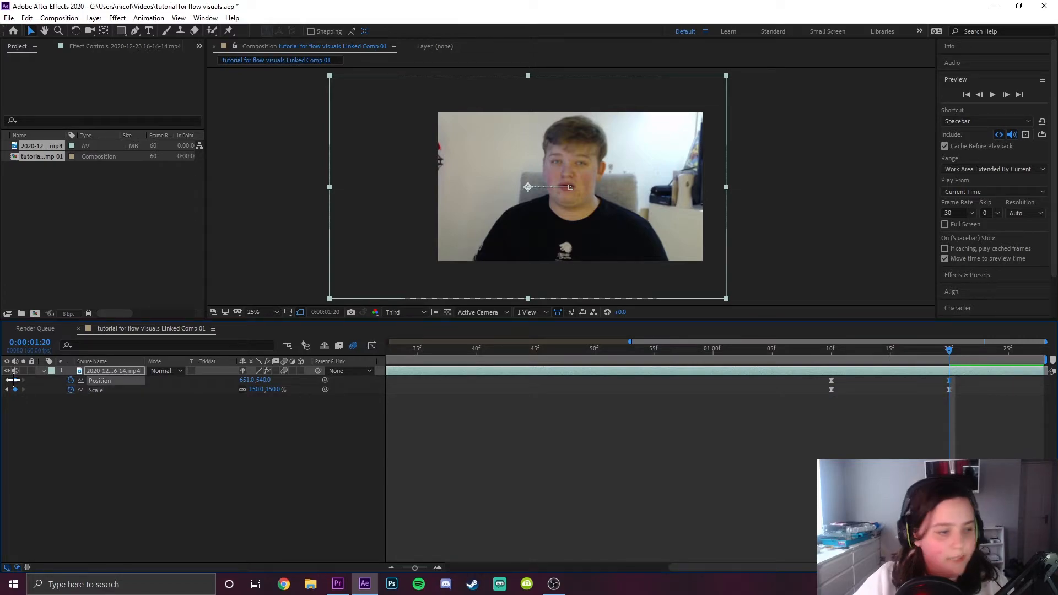
left_click(257, 389)
type("100")
key("Return")
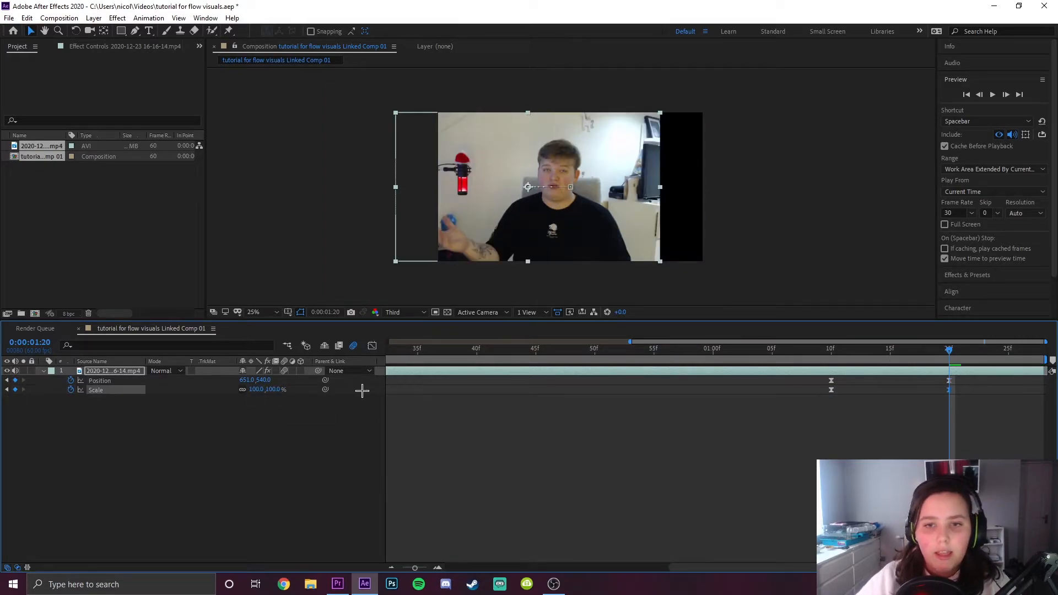
Set the Position X value to 960 at the 0:00:01:20 keyframe.
left_click(249, 380)
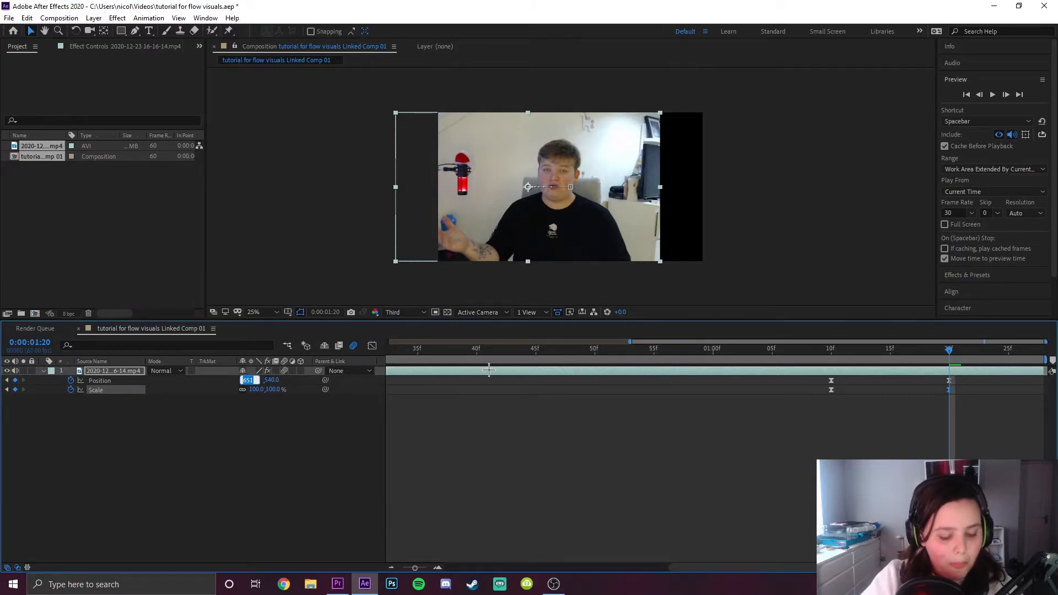
type("9")
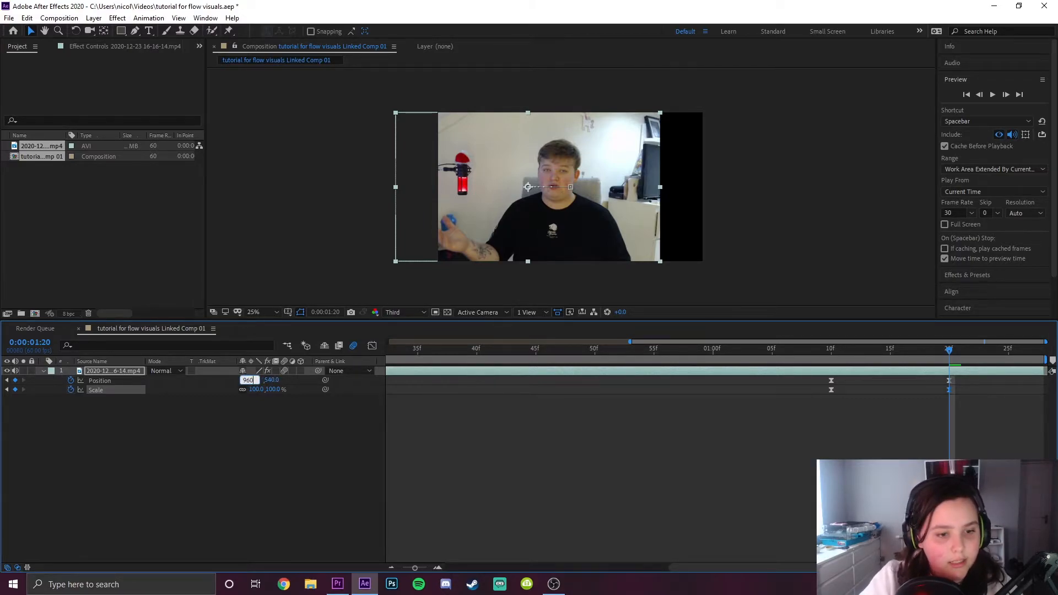
type("60")
key("Return")
left_click(362, 197)
Shift the last two pairs of Position and Scale keyframes so the zoom-out starts at 0:00:01:18 and finishes at the clip's end.
left_click_drag(808, 397, 1047, 386)
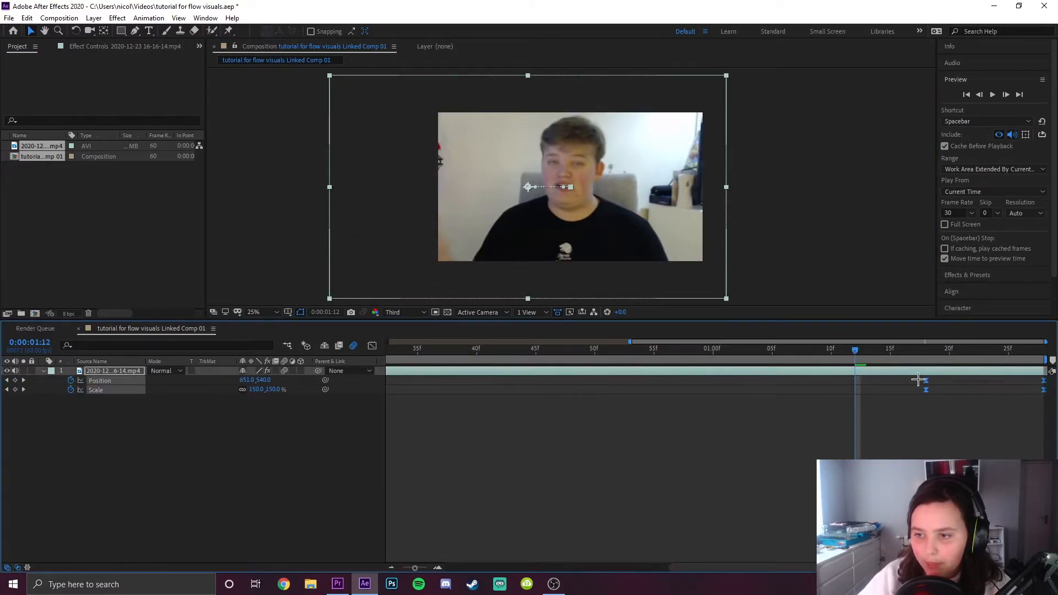
left_click_drag(859, 350, 891, 358)
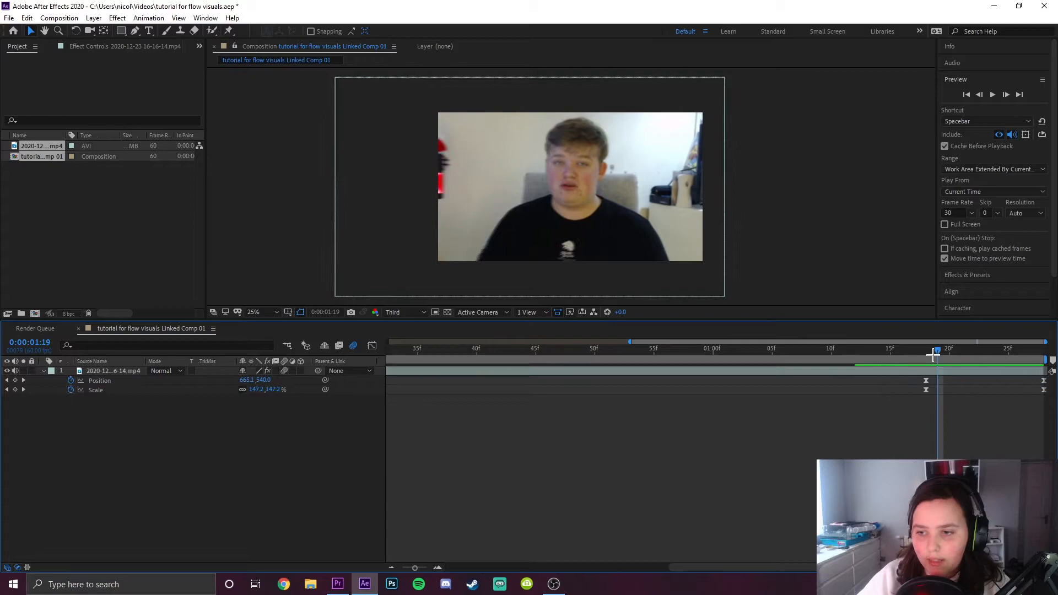
left_click_drag(932, 355, 926, 358)
Reshape the zoom-out's Scale speed curve so it starts slowly from 0:00:01:18 and peaks sharply at the final keyframe.
left_click(927, 391)
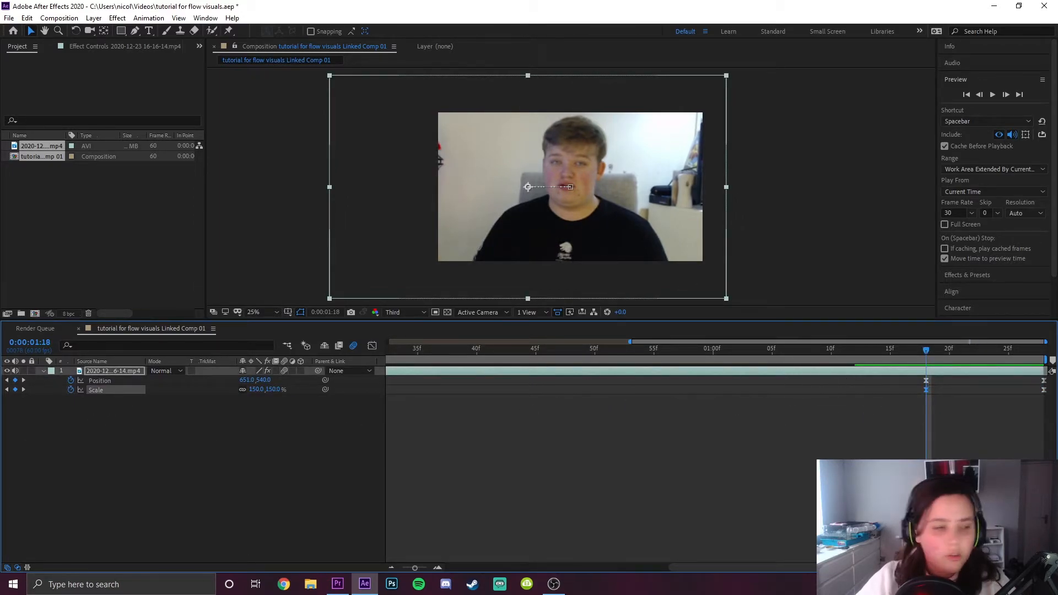
key("alt+Tab")
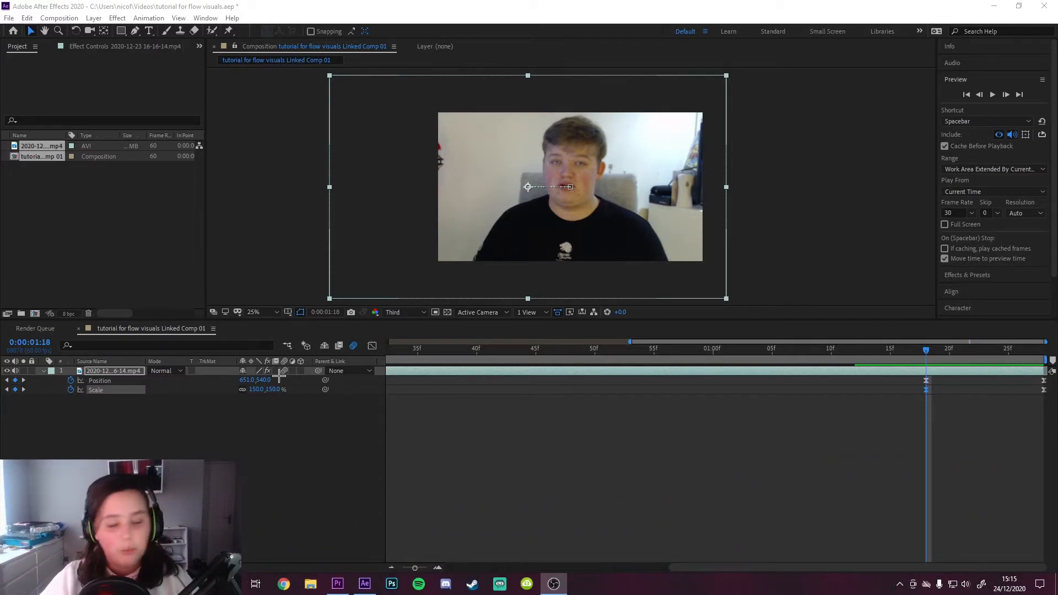
left_click(372, 346)
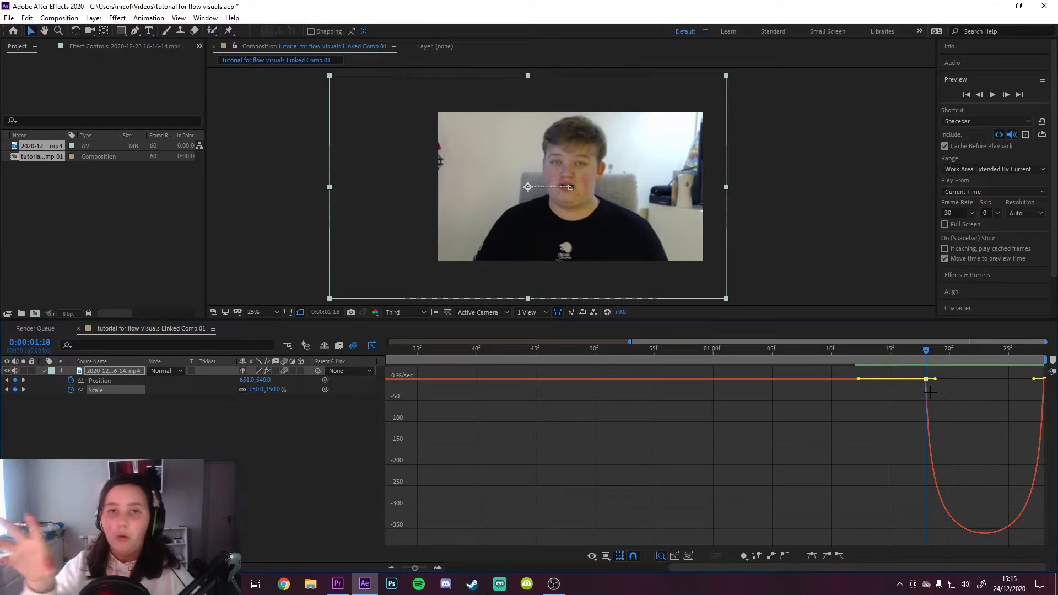
left_click_drag(935, 381, 1049, 383)
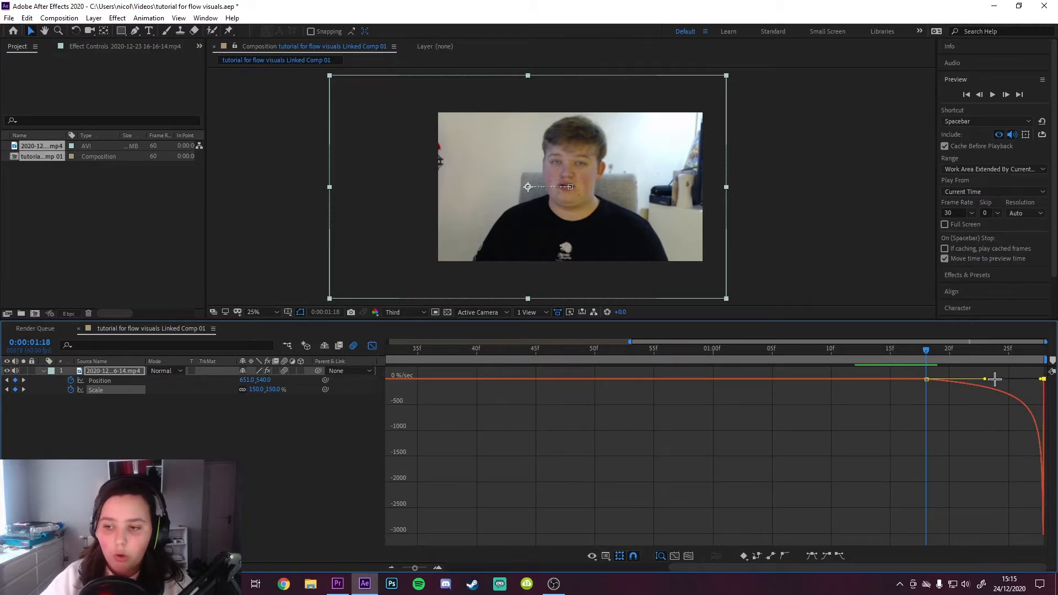
left_click(369, 346)
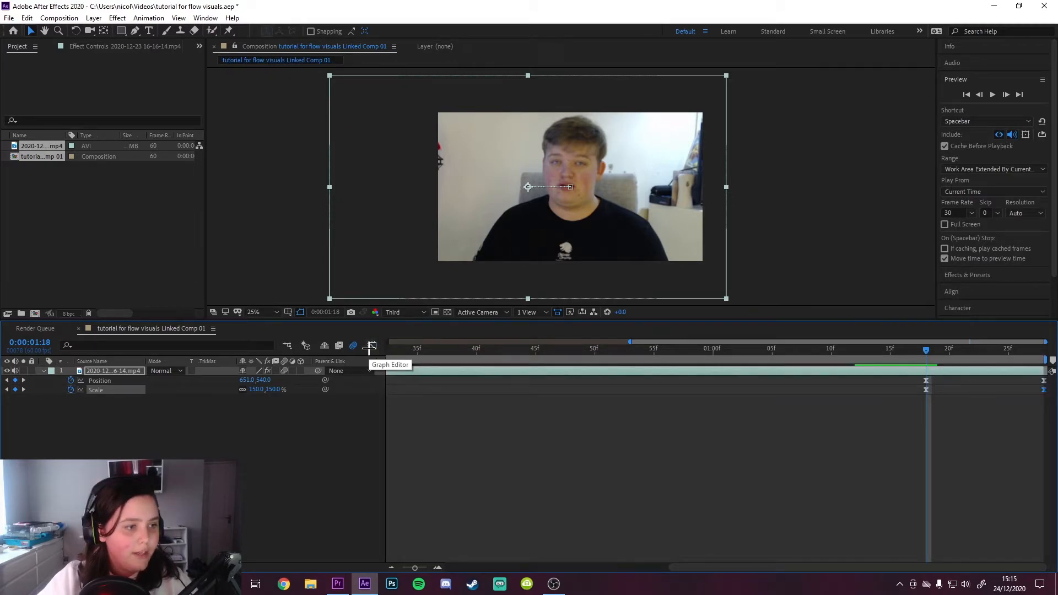
Reshape the zoom-out's Position speed curve so it rises slowly from 0:00:01:18 and peaks at the final keyframe.
left_click(930, 380)
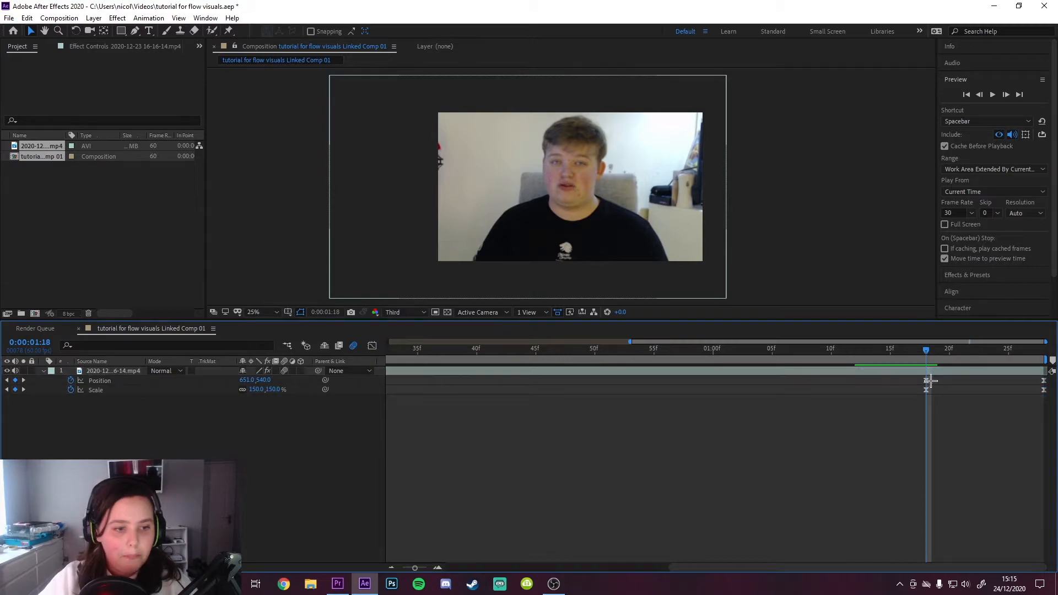
left_click(927, 380)
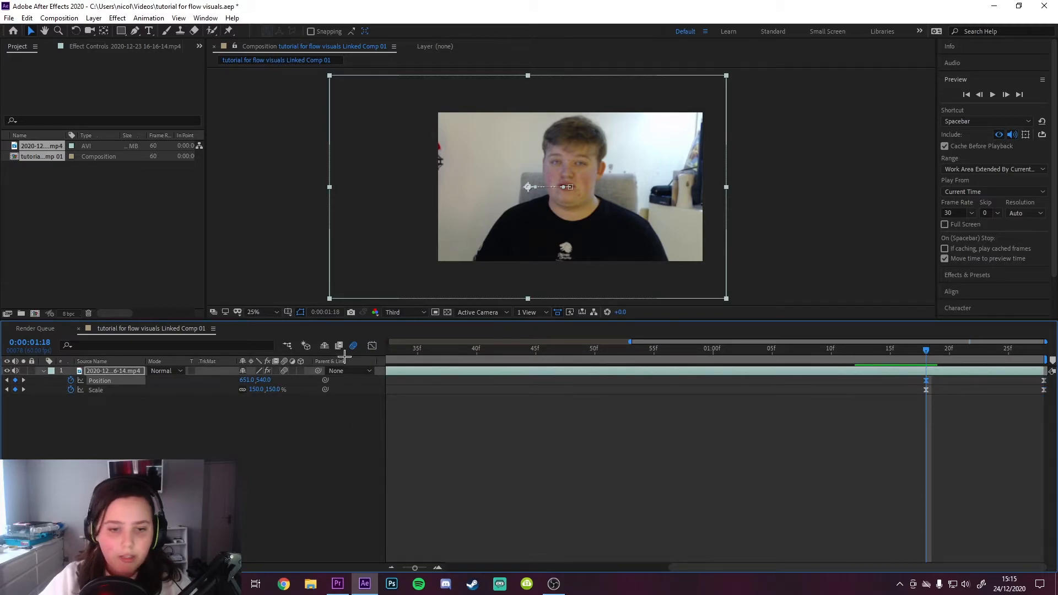
left_click(371, 346)
left_click_drag(985, 533, 1040, 534)
left_click_drag(945, 534, 986, 534)
left_click_drag(414, 567, 358, 569)
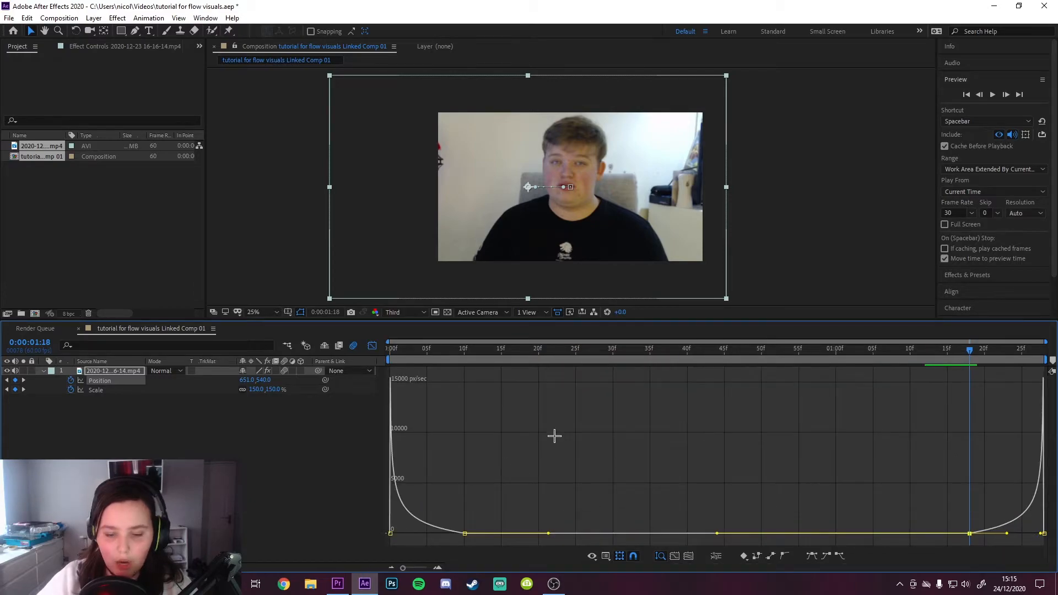
Scrub through the whole composition and play it from the start to check the zoom-in and zoom-out.
left_click(401, 349)
left_click_drag(401, 347, 1051, 397)
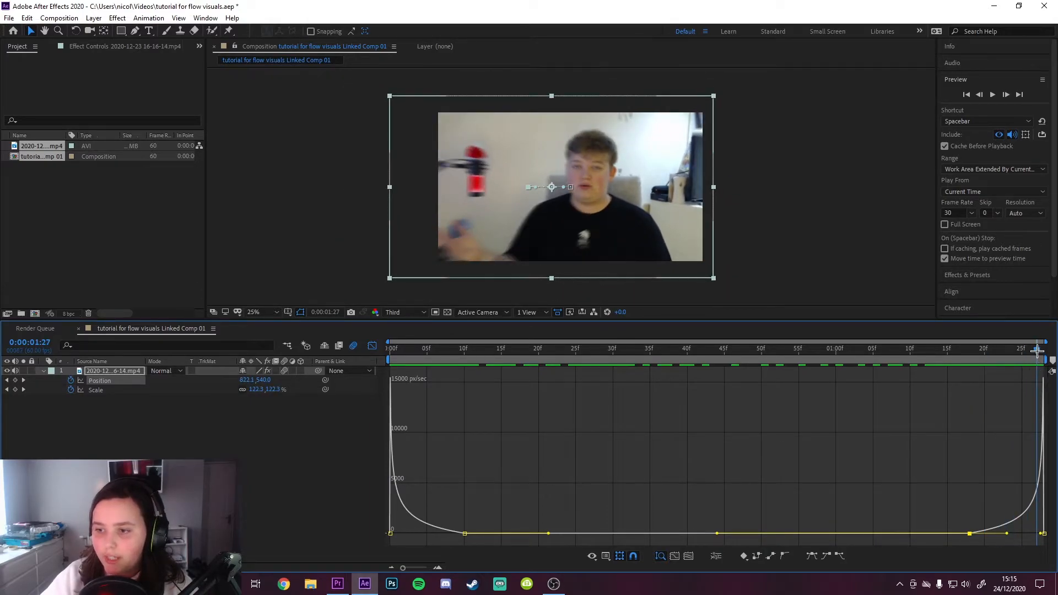
left_click_drag(1032, 352, 383, 392)
key("space")
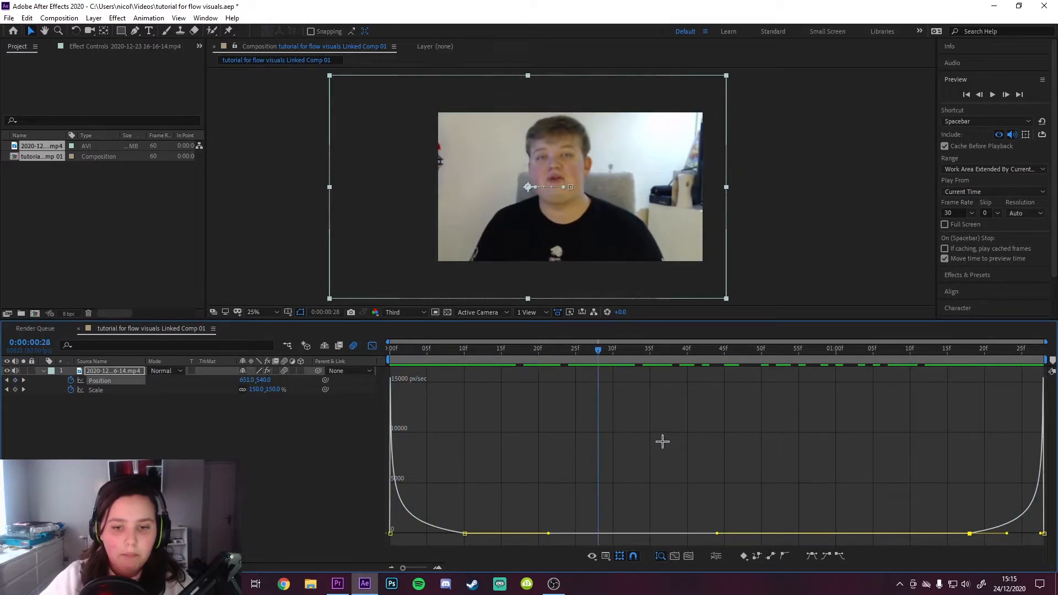
Review the Scale speed curve across the zoom-in and zoom-out, and save the project.
left_click(373, 345)
left_click(969, 389)
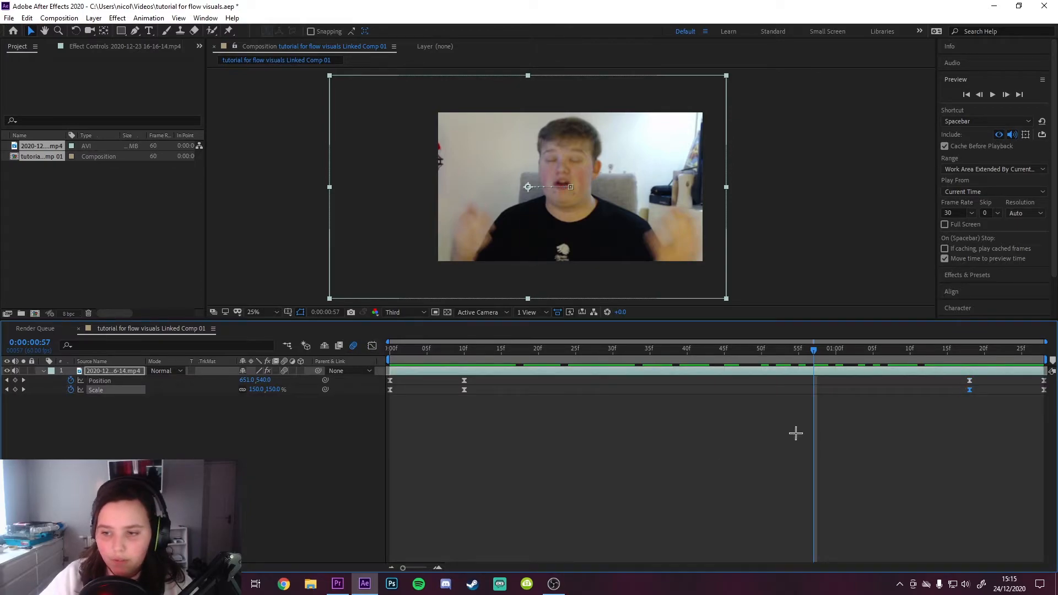
key("shift+F3")
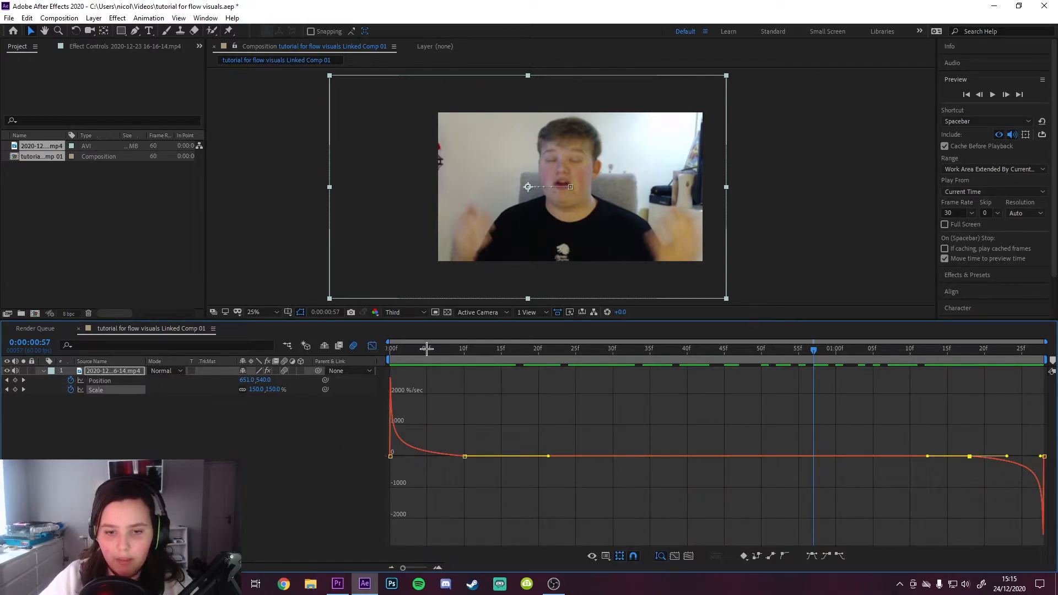
key("space")
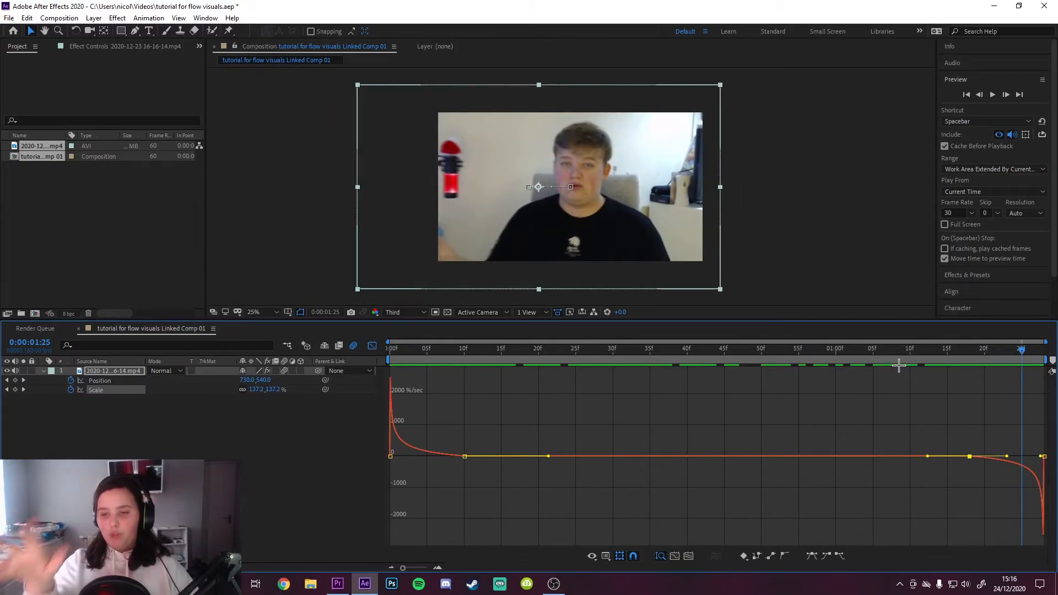
key("shift+F3")
left_click(452, 397)
left_click(464, 380)
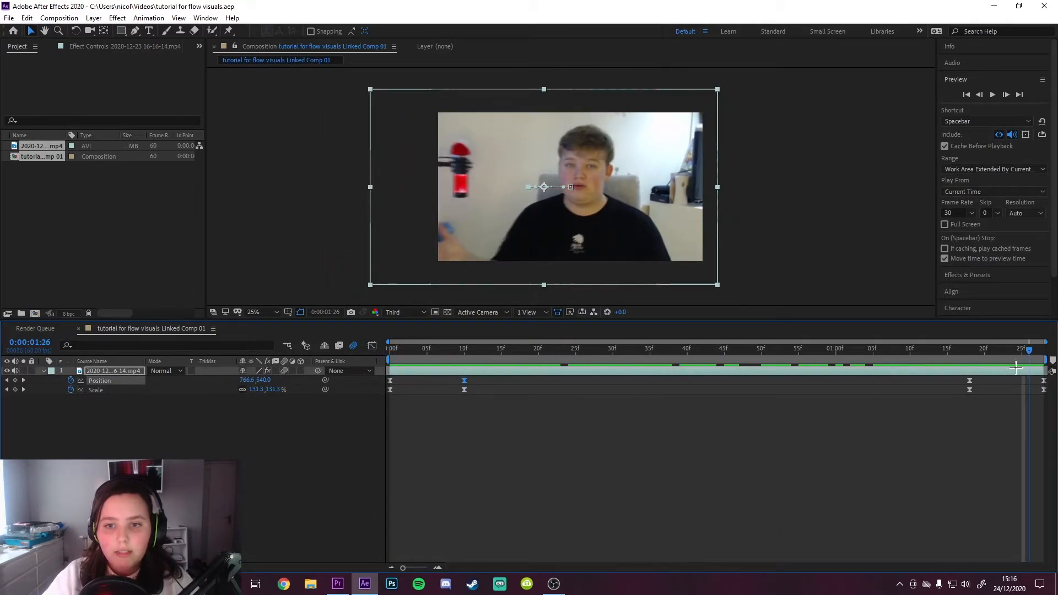
Switch to Premiere Pro and close the gap between the linked composition clip and the clip that follows it.
key("alt+Tab")
left_click_drag(305, 332, 294, 334)
scroll(304, 341, "down", 2)
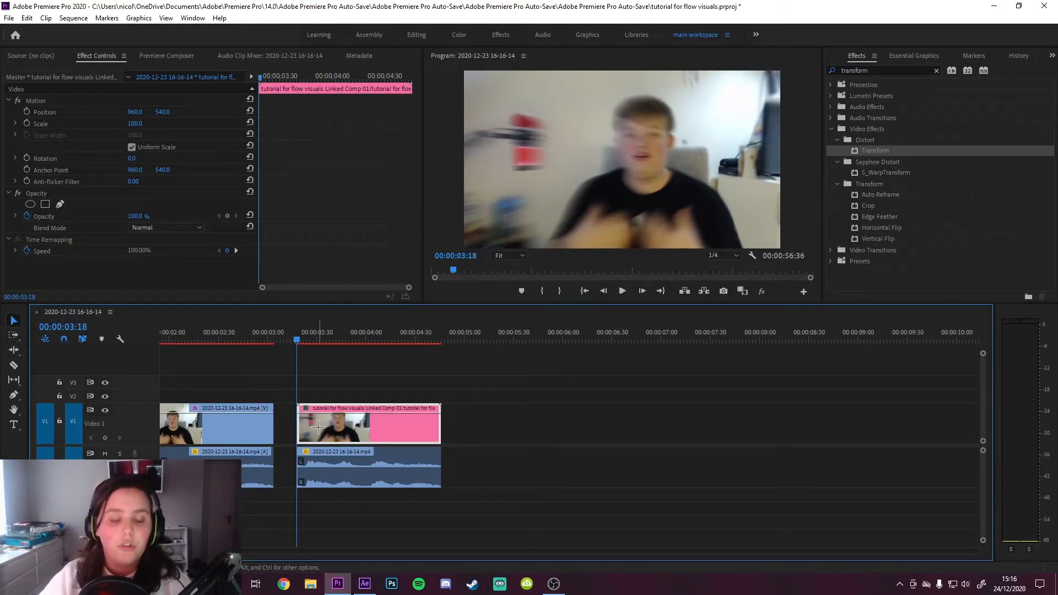
key("space")
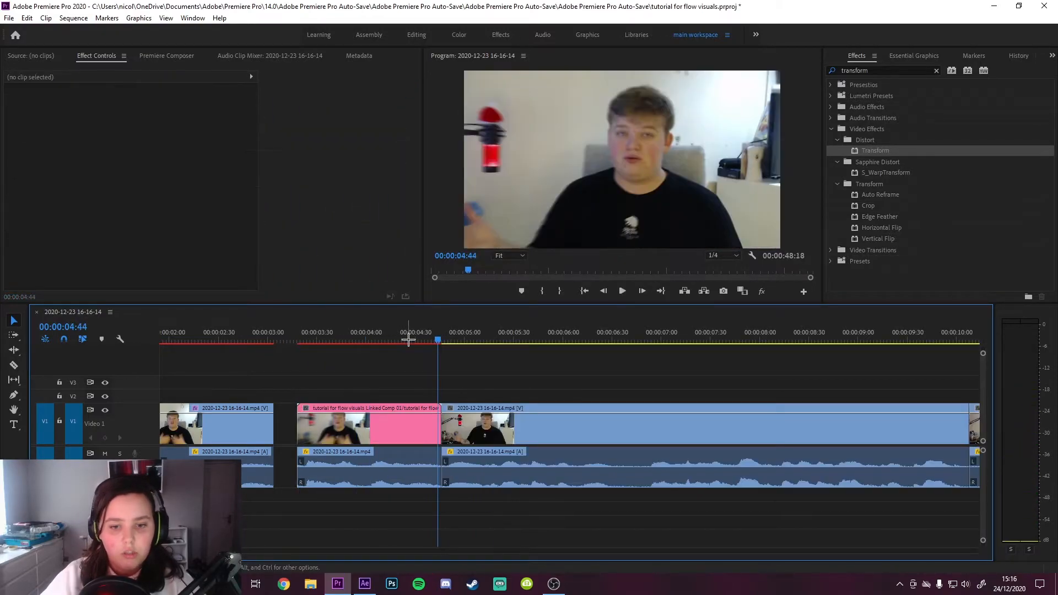
Play the end of the linked composition clip across the cut into the following clip.
left_click(408, 339)
key("space")
key("space")
left_click(383, 340)
key("space")
scroll(289, 412, "down", 3)
key("space")
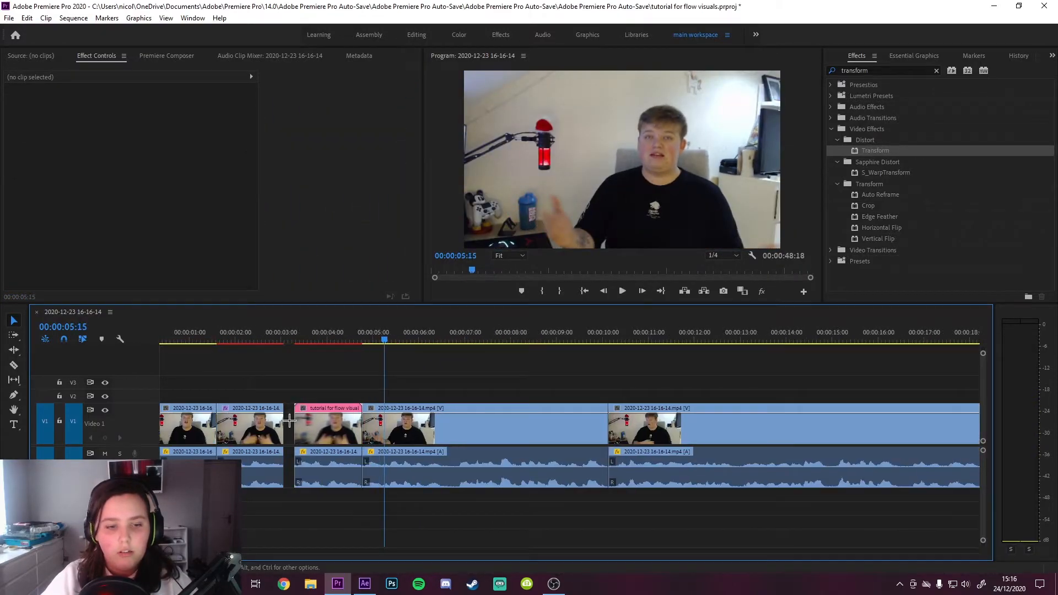
Insert the Premiere-zoomed clip between the linked composition and the following clip, and play it.
scroll(302, 441, "up", 3)
left_click_drag(334, 453, 494, 431)
key("space")
left_click_drag(433, 333, 441, 336)
key("space")
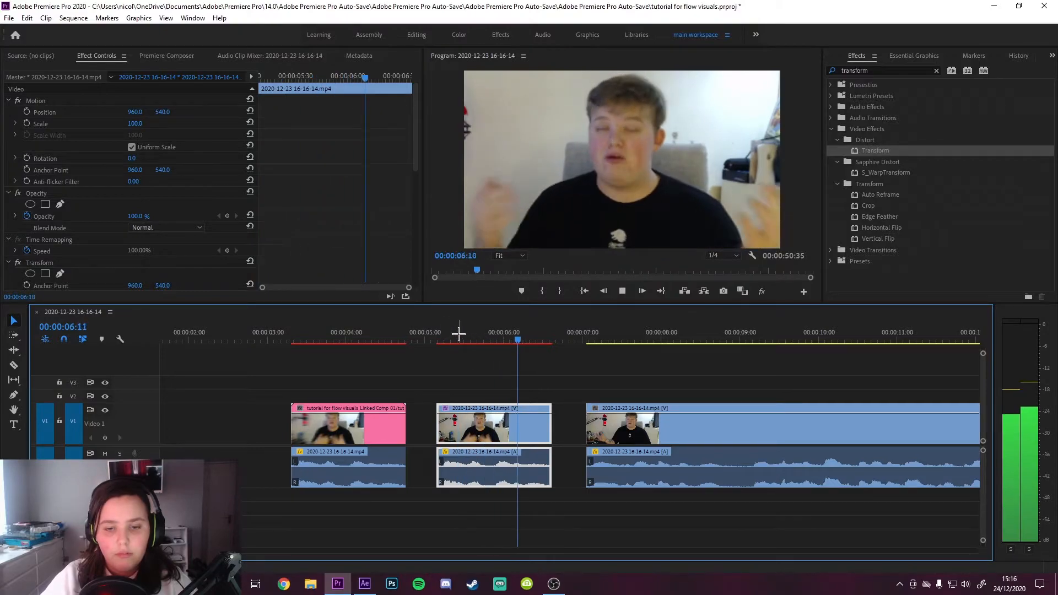
key("space")
Play the linked composition clip from its start to compare its zoom with the Premiere version.
left_click(350, 345)
left_click(292, 340)
key("space")
key("space")
left_click(346, 431)
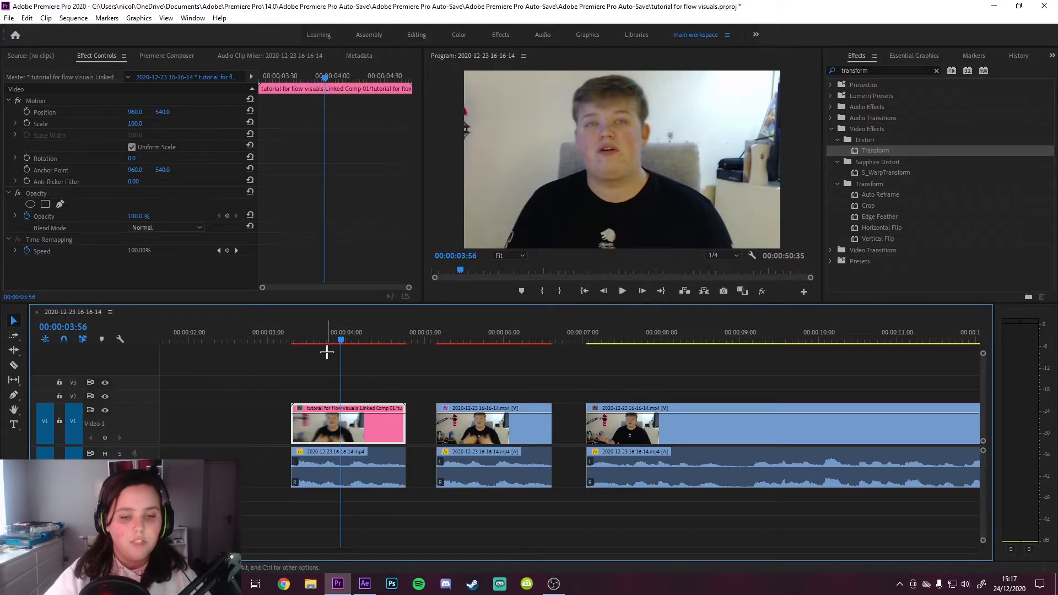
Ripple delete the Premiere-zoomed comparison clip, including its audio, from the timeline.
left_click_drag(377, 364, 353, 468)
scroll(335, 455, "down", 3)
scroll(335, 455, "up", 3)
left_click_drag(390, 340, 391, 567)
left_click_drag(430, 383, 380, 527)
key("shift+Delete")
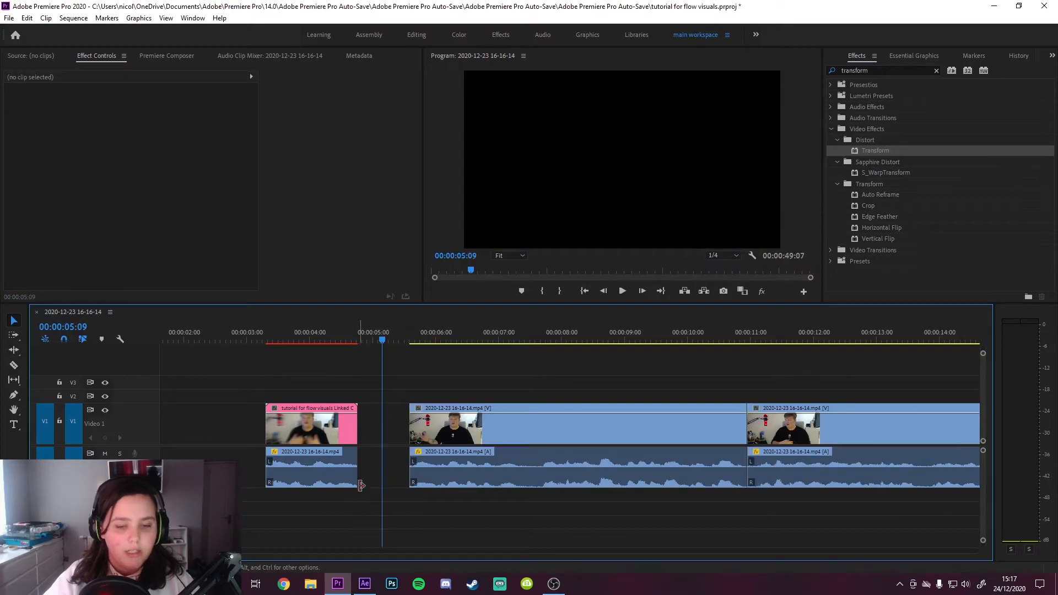
Close the empty gaps before and after the linked composition clip.
left_click(384, 417)
key("Delete")
left_click(196, 431)
key("Delete")
scroll(237, 426, "down", 3)
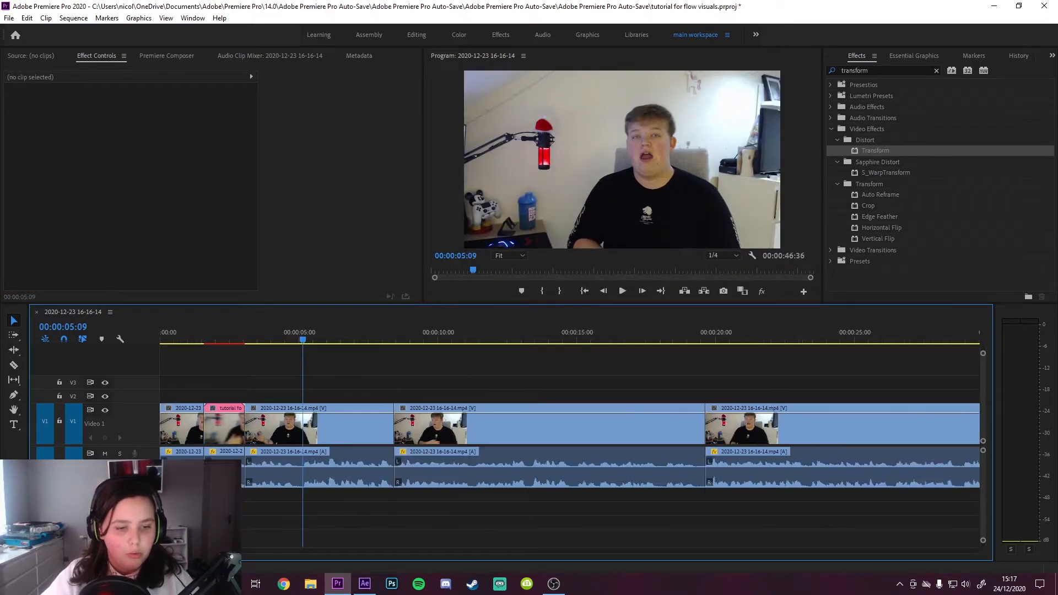
Add the text "Founder of flow visuals" low in the frame at the linked composition's start, 00:00:01:36.
scroll(235, 418, "up", 2)
left_click_drag(239, 339, 220, 340)
scroll(220, 414, "up", 4)
scroll(208, 450, "up", 1)
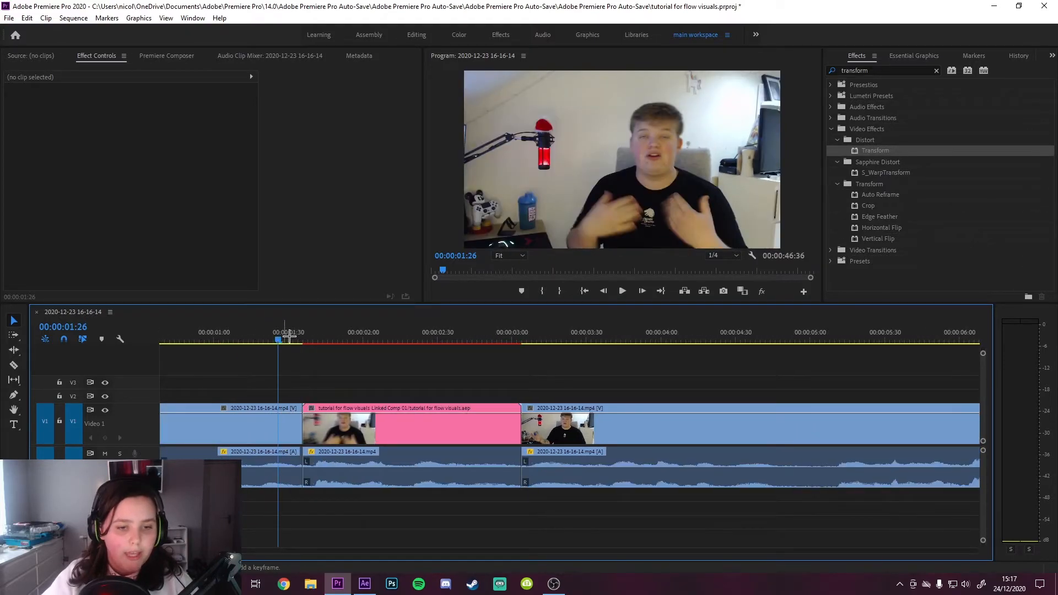
left_click_drag(286, 337, 304, 339)
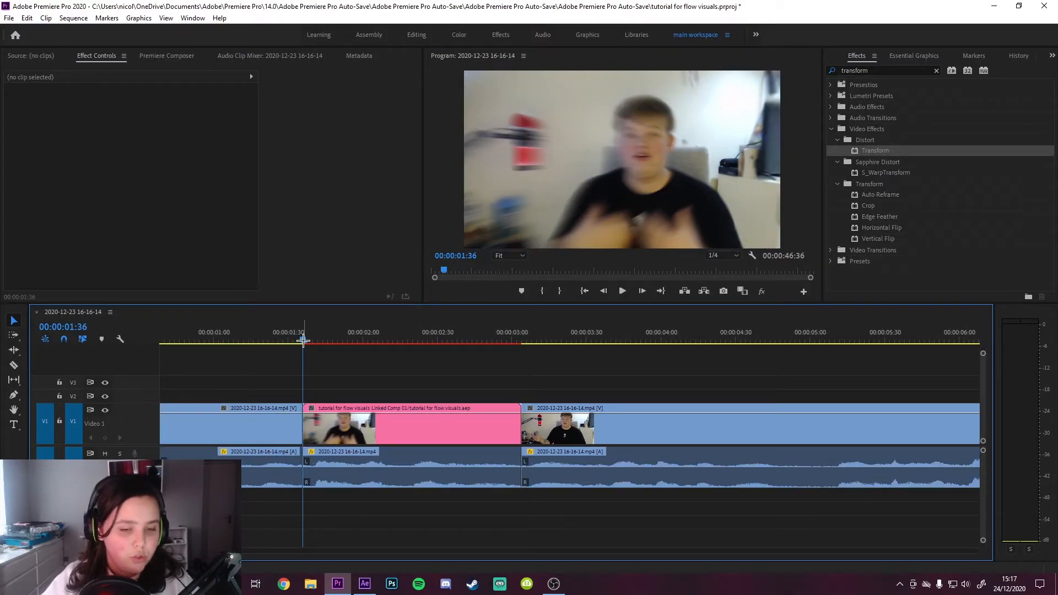
key("t")
left_click(574, 233)
type("Founder of flow visuals")
key("Escape")
Cut the title graphic at the linked composition's end and delete the excess part.
left_click_drag(303, 340, 529, 342)
left_click(522, 341)
key("ctrl+k")
left_click(552, 394)
key("Delete")
Center-align the title text and move it over the speaker's chest near the frame's lower edge.
left_click_drag(298, 341, 342, 341)
left_click(372, 394)
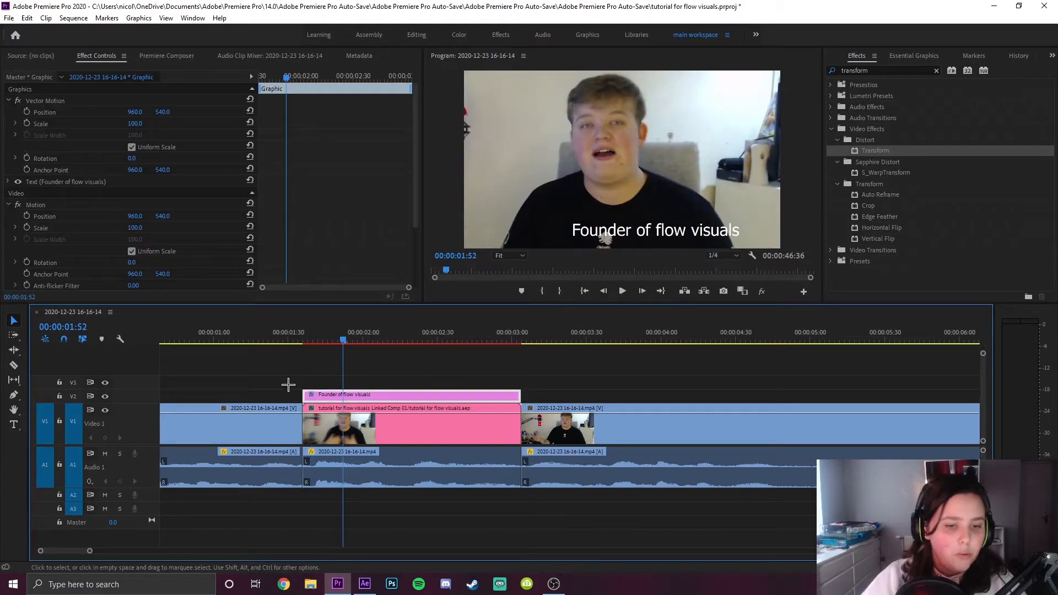
left_click(11, 181)
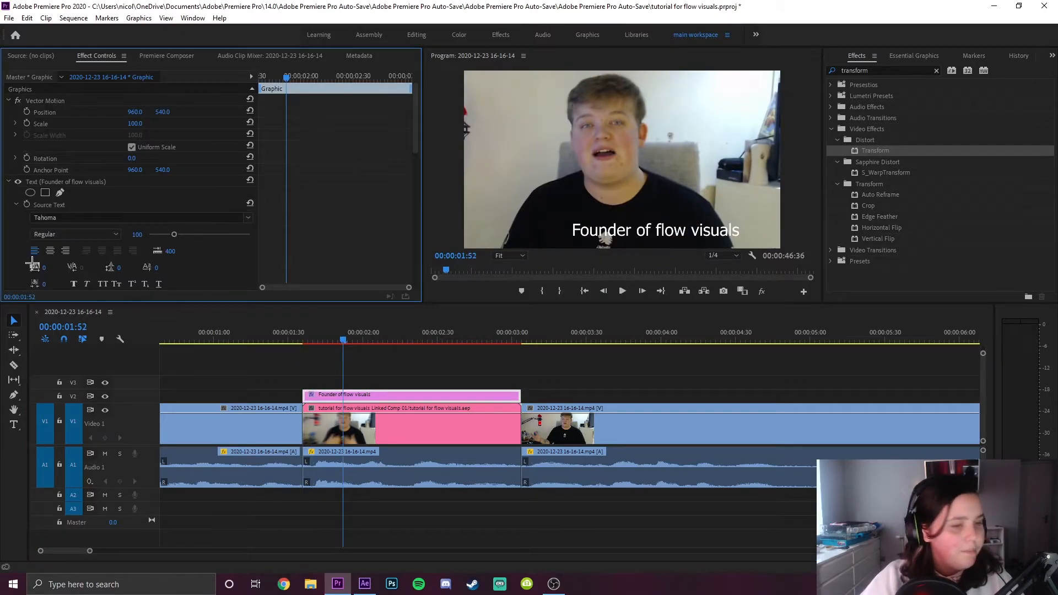
left_click(51, 251)
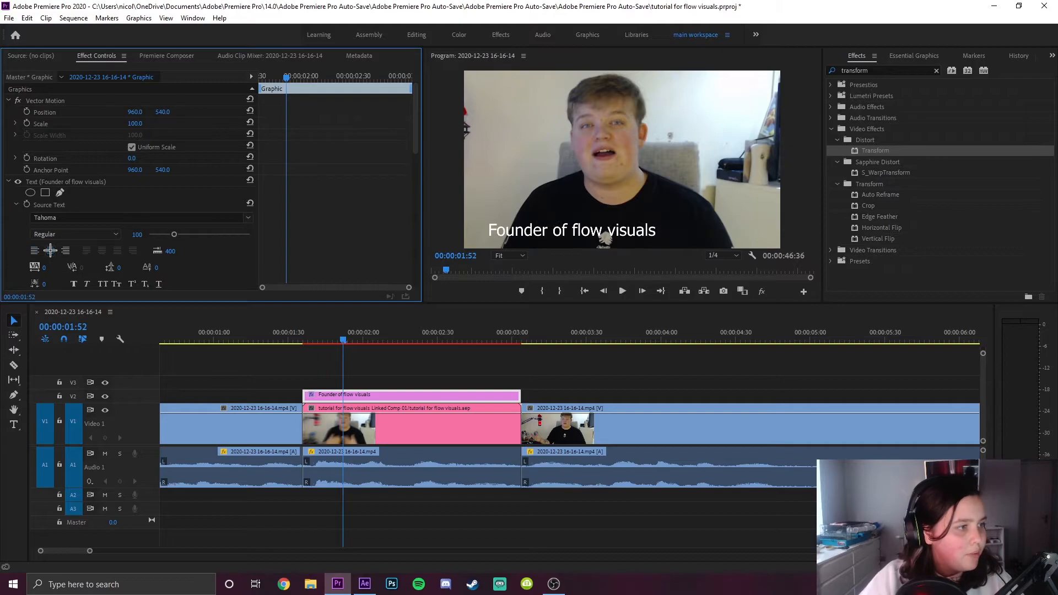
left_click(556, 225)
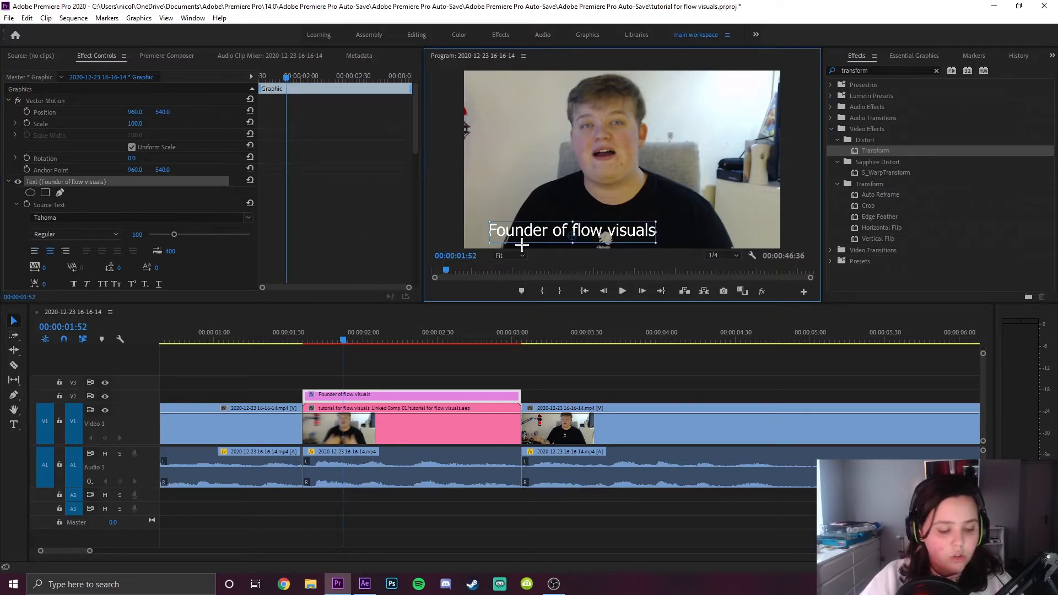
left_click_drag(538, 232, 582, 242)
left_click(527, 204)
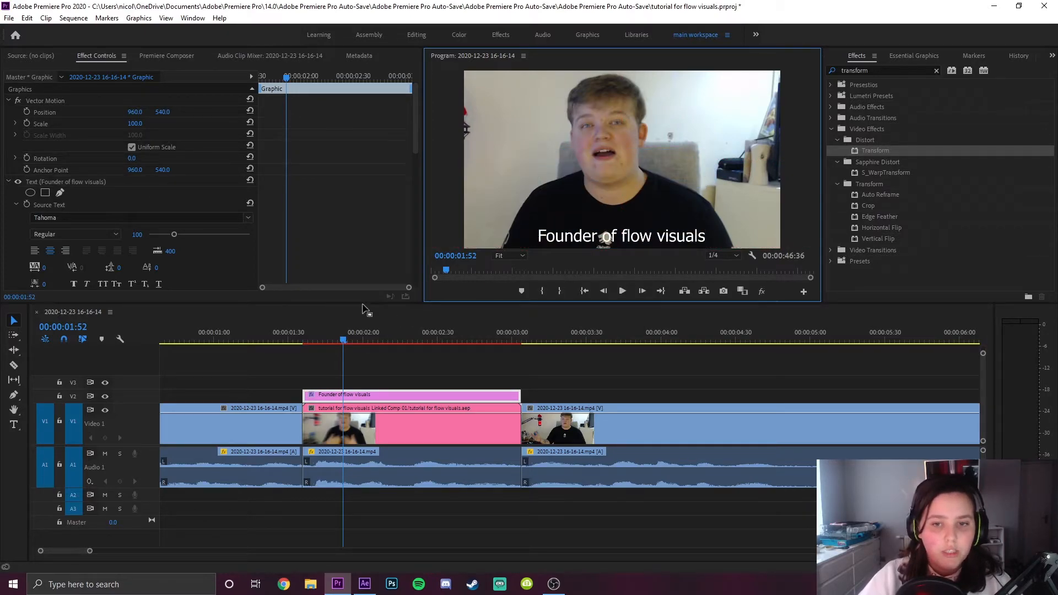
Style the title in Arial Bold with -92 tracking, scale it to 149 and position it at 960, 1024.
left_click(115, 219)
left_click(144, 217)
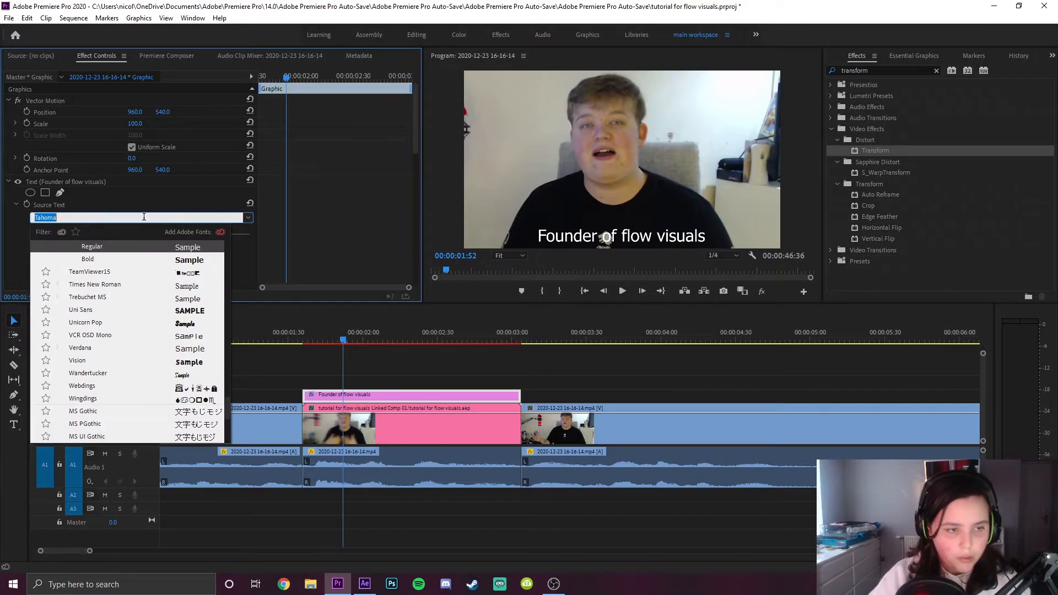
type("ari")
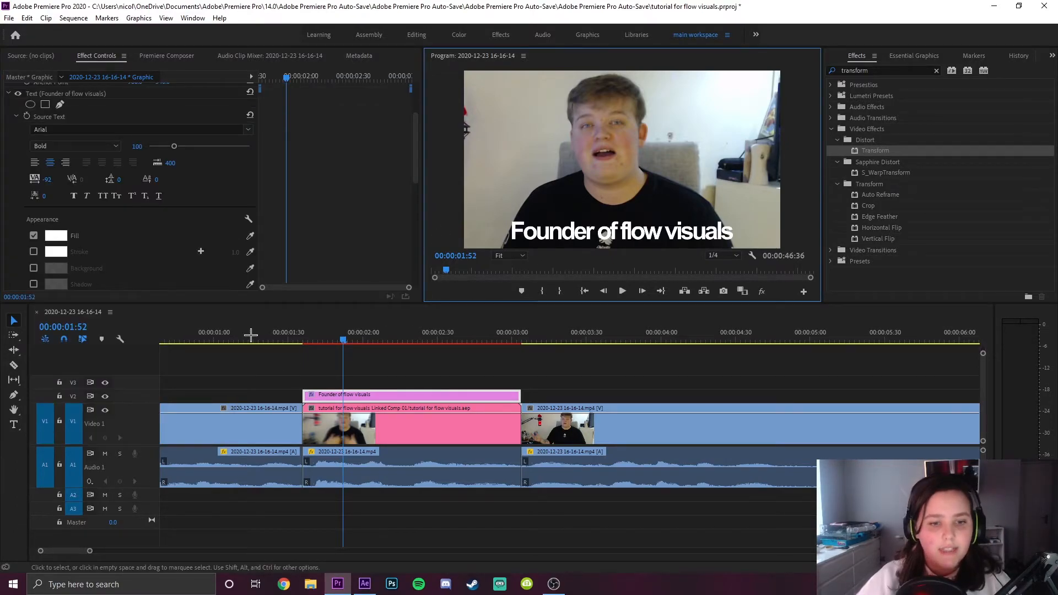
scroll(115, 255, "down", 2)
scroll(114, 256, "down", 2)
Find "drop shadow" among the effects, apply the saved drop shadow preset to the title graphic and clear the search.
double_click(871, 70)
type("dro")
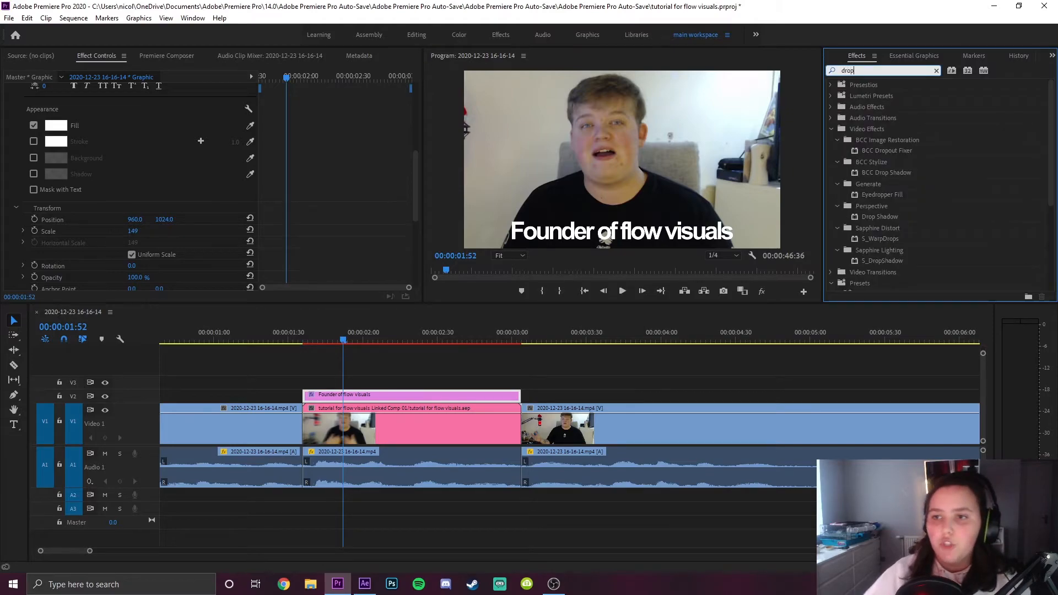
type("p")
scroll(902, 251, "down", 4)
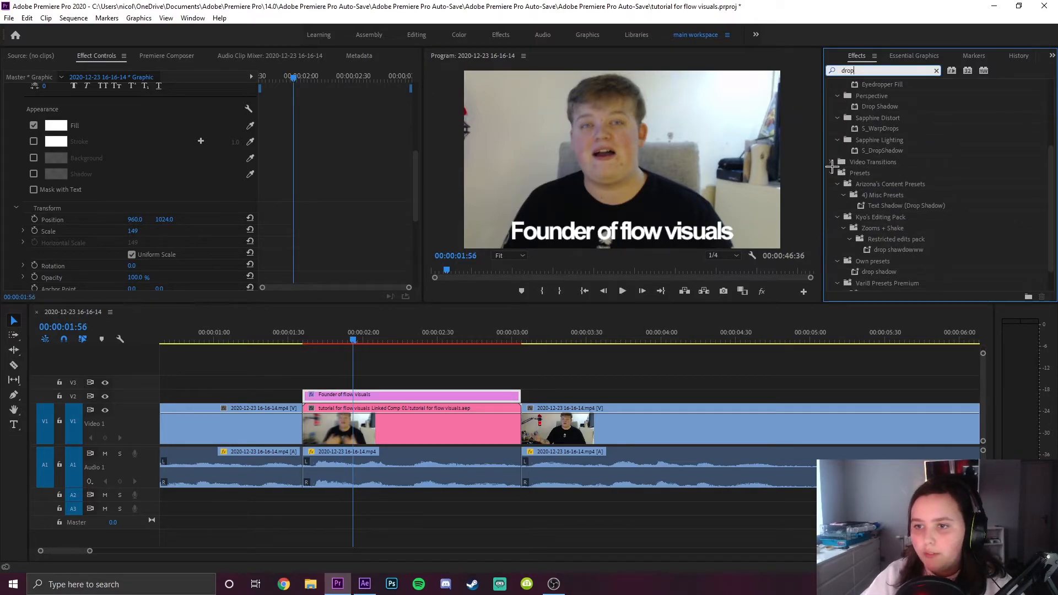
type("shadow")
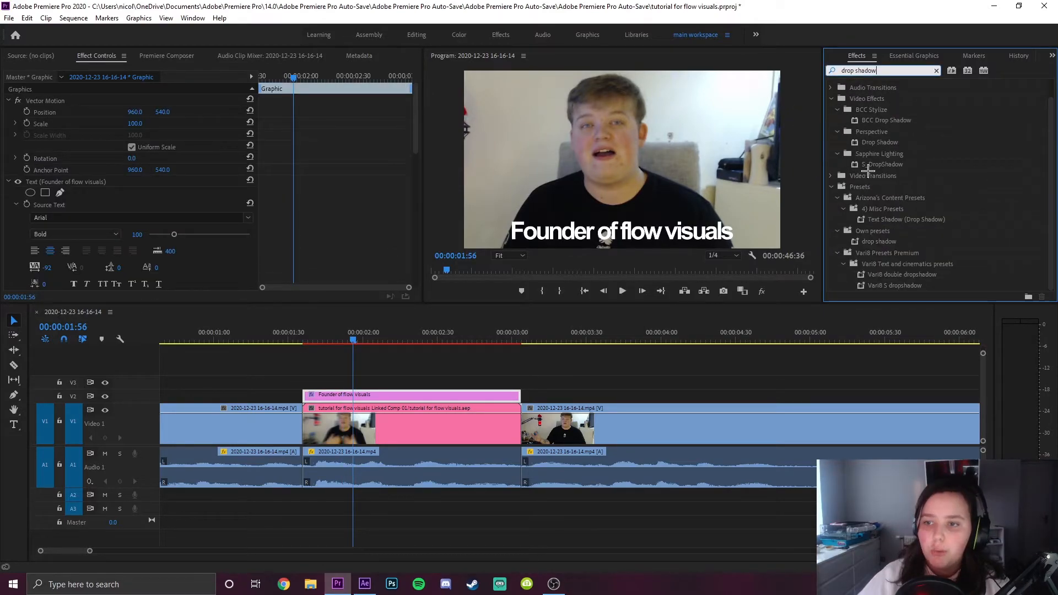
left_click_drag(876, 242, 480, 396)
scroll(873, 171, "up", 1)
left_click(831, 117)
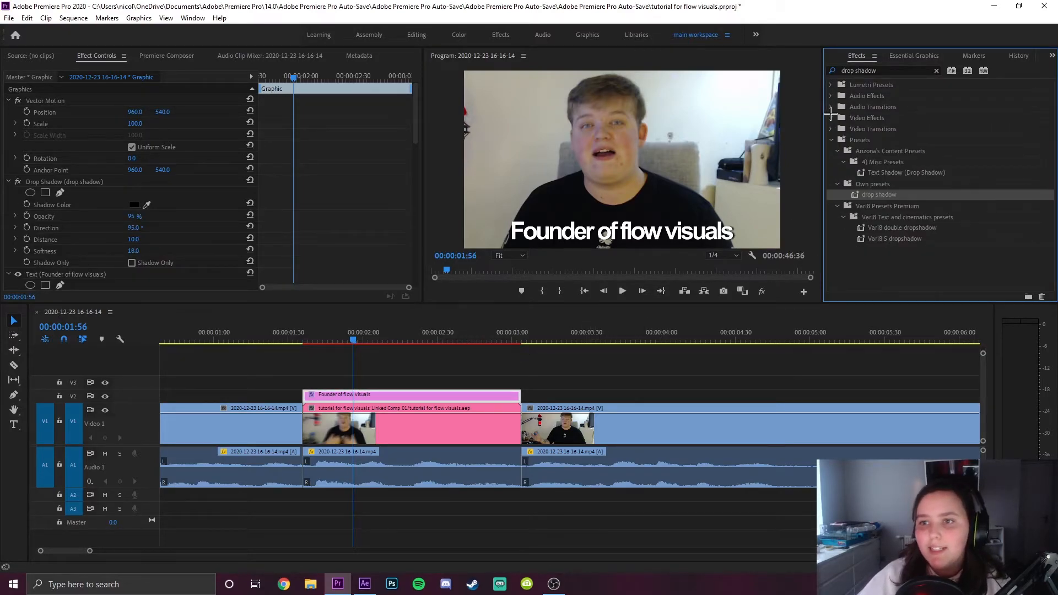
left_click(853, 70)
key("BackSpace")
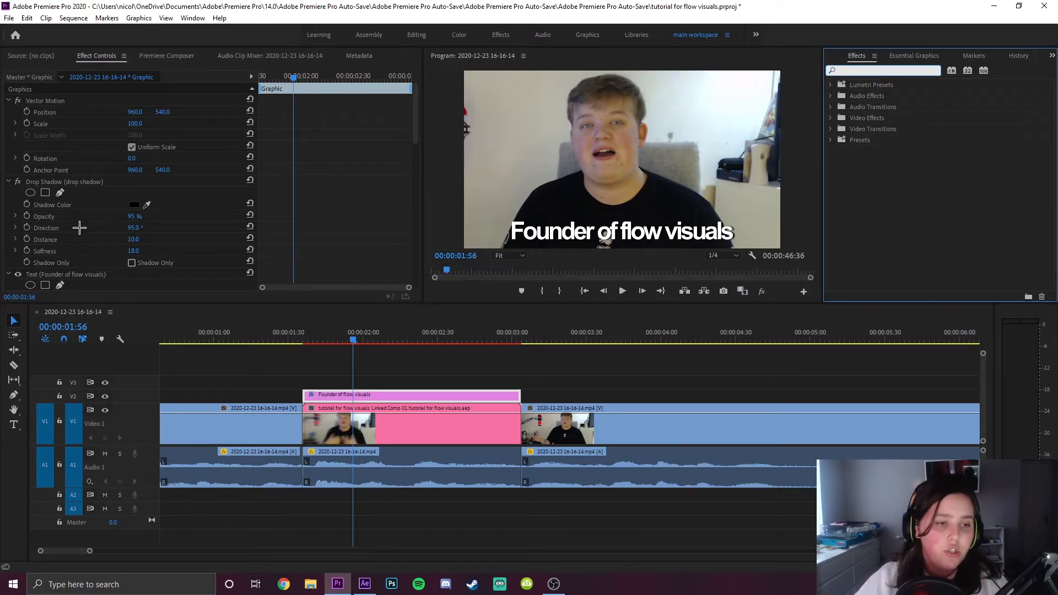
Change the title text's fill colour to yellow FFEA00.
scroll(81, 228, "down", 2)
left_click(614, 238)
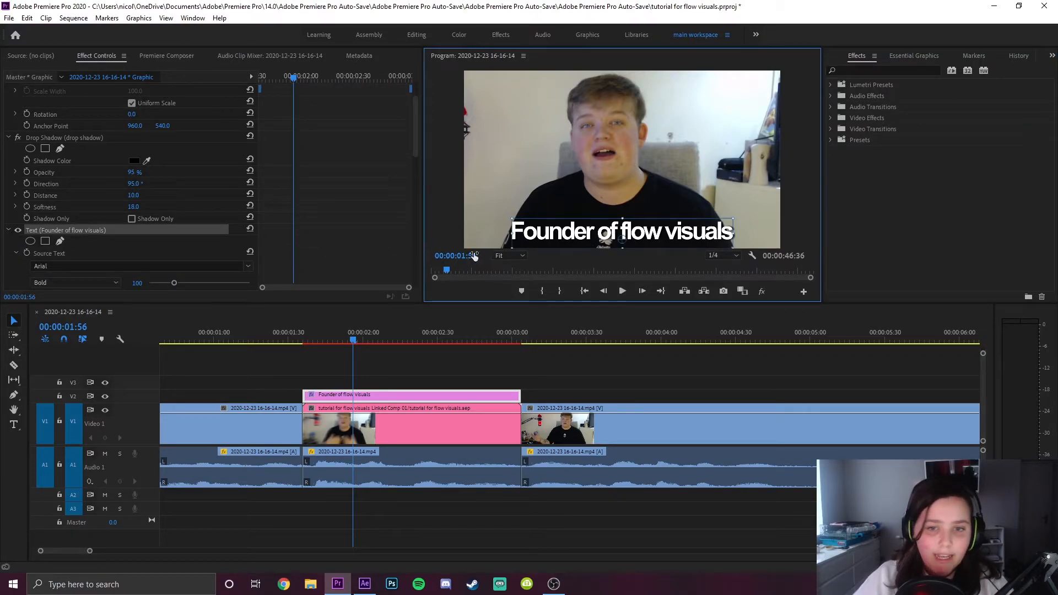
left_click(479, 227)
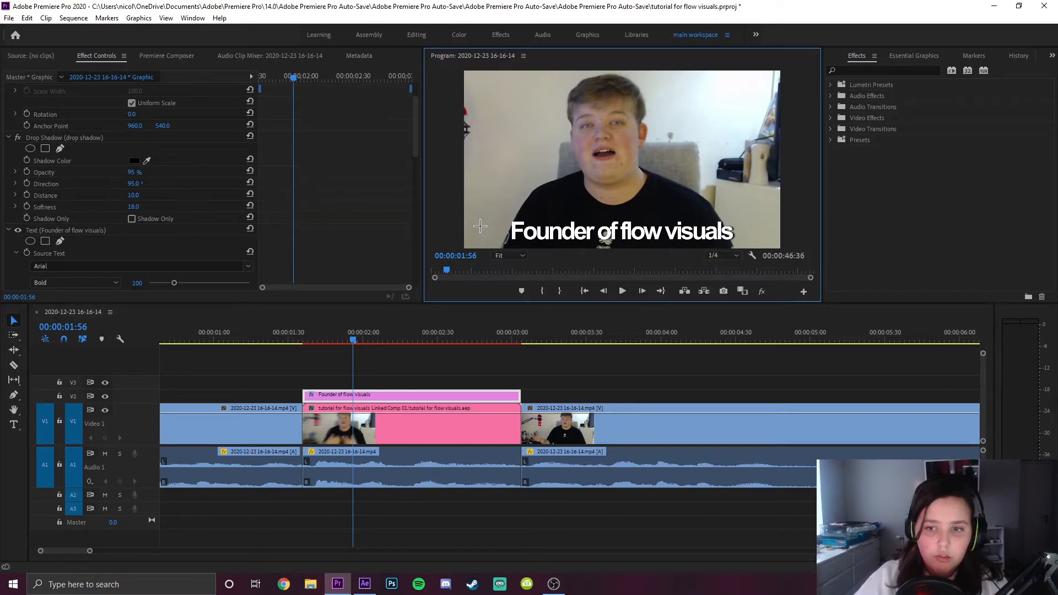
scroll(59, 253, "down", 4)
left_click(58, 273)
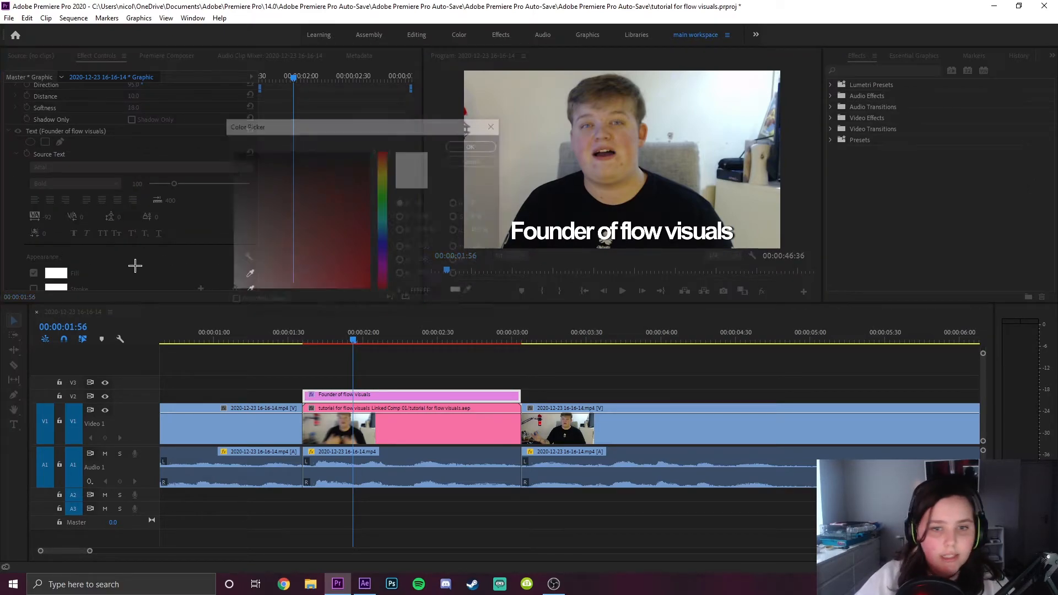
left_click(382, 178)
left_click(370, 290)
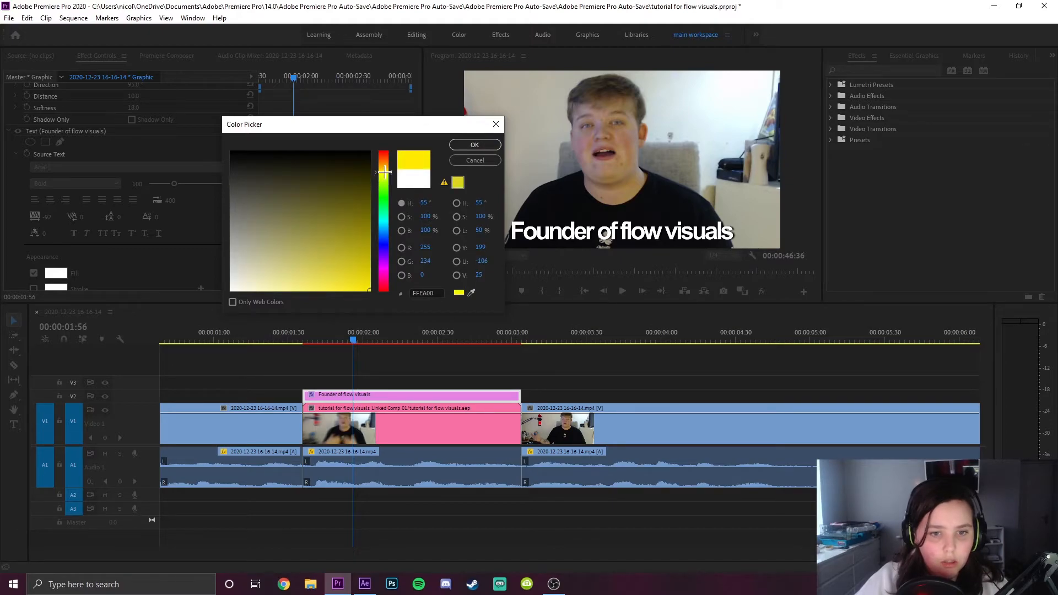
left_click(458, 145)
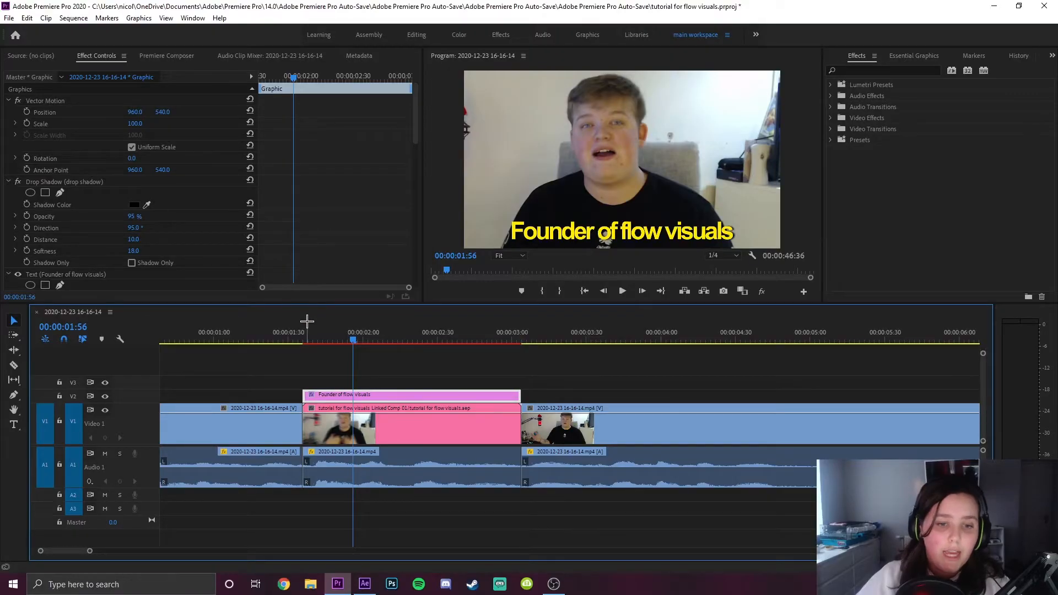
Add a text scale keyframe of 0 at the title graphic's start, 00:00:01:36.
left_click(383, 315)
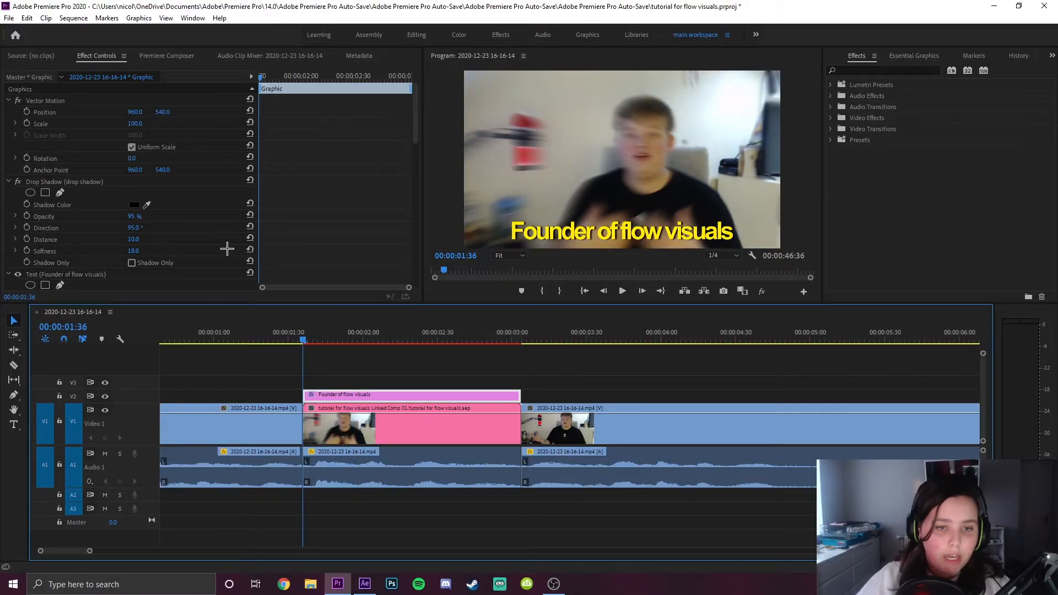
scroll(102, 220, "down", 10)
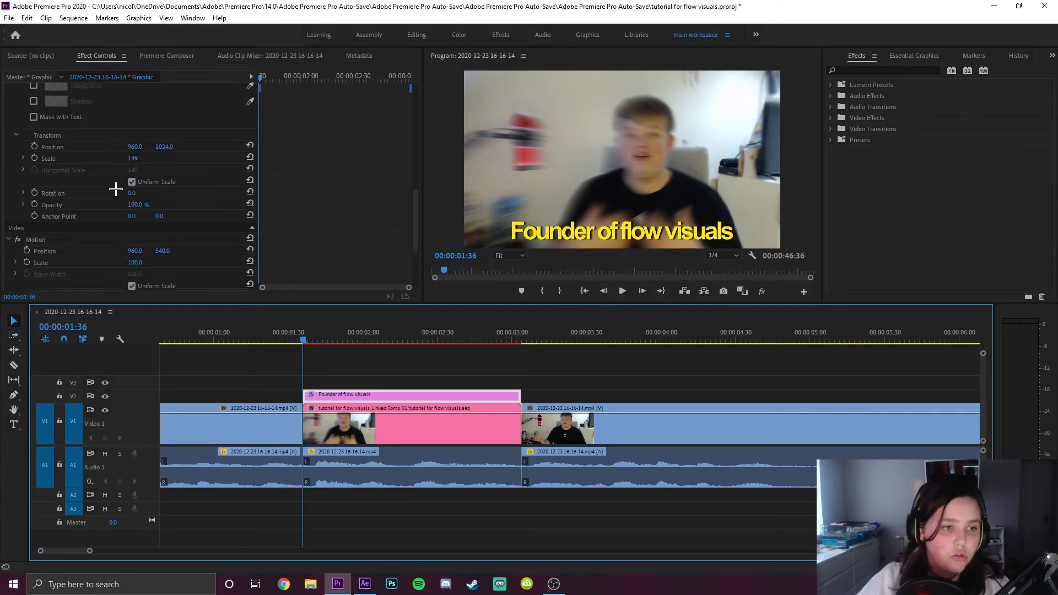
scroll(114, 190, "up", 1)
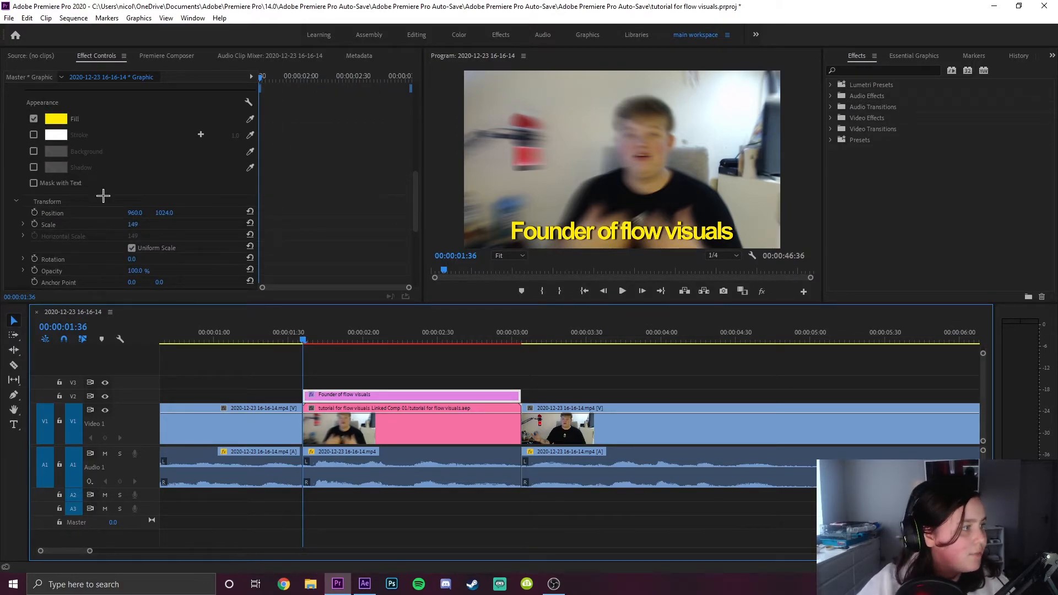
scroll(88, 198, "down", 2)
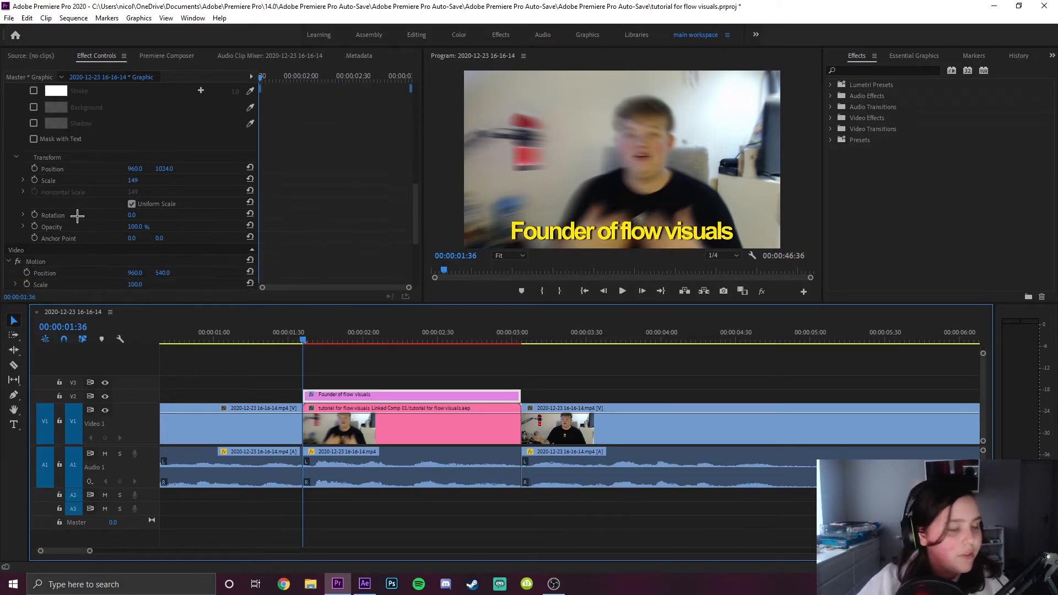
left_click(34, 180)
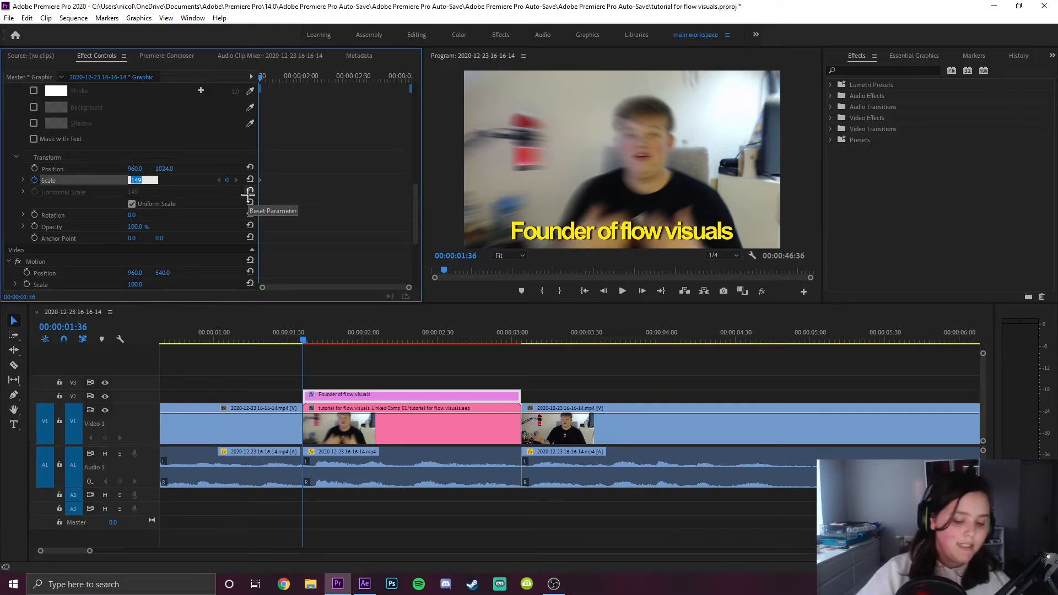
type("0")
key("Return")
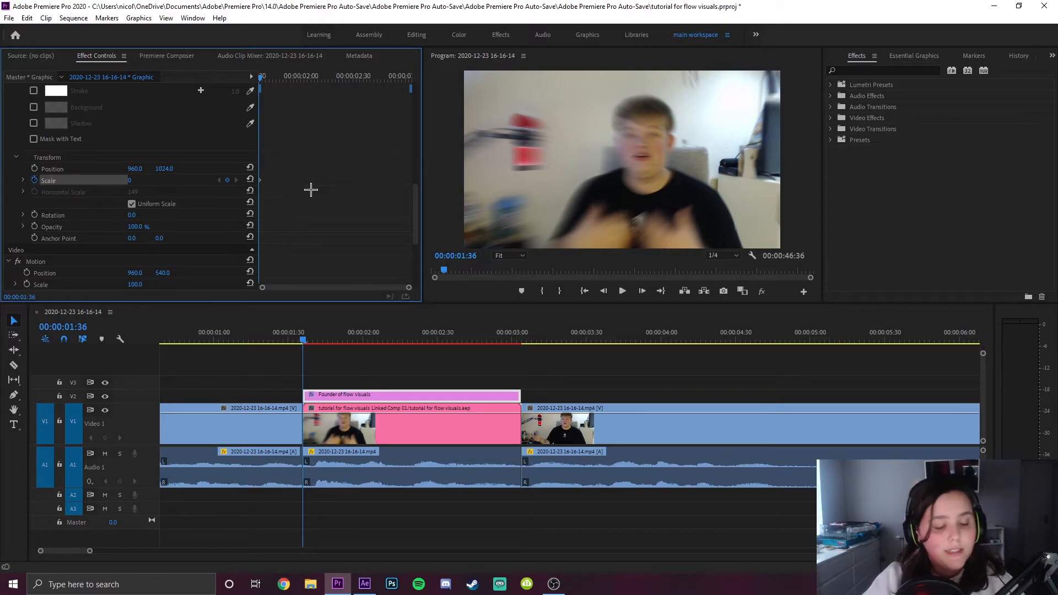
Move four frames ahead to 00:00:01:40 and keyframe the title text's scale at 115.
key("Right")
key("Right")
key("Right")
key("Right")
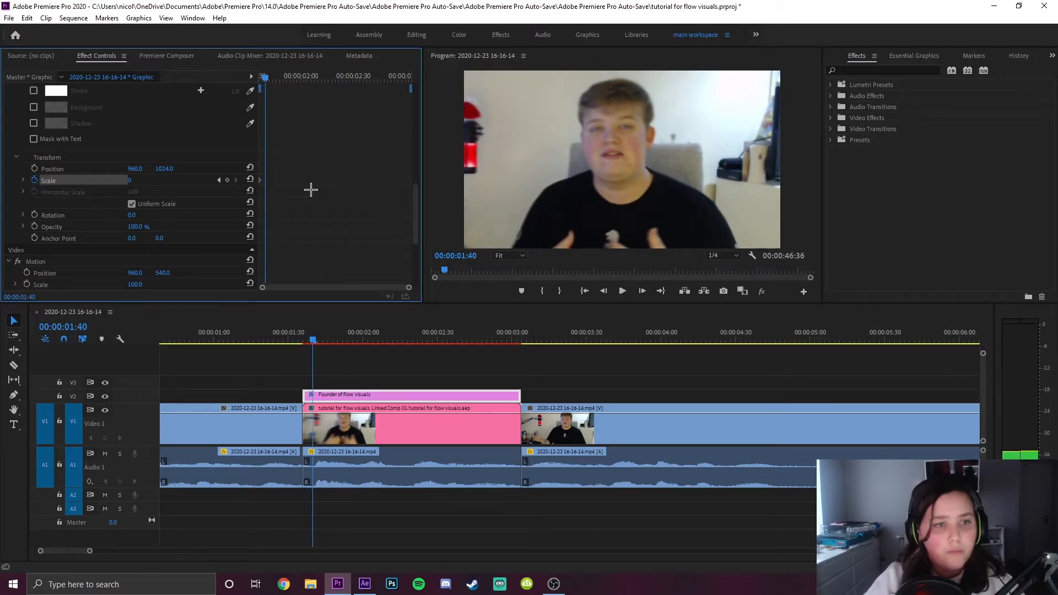
left_click(155, 181)
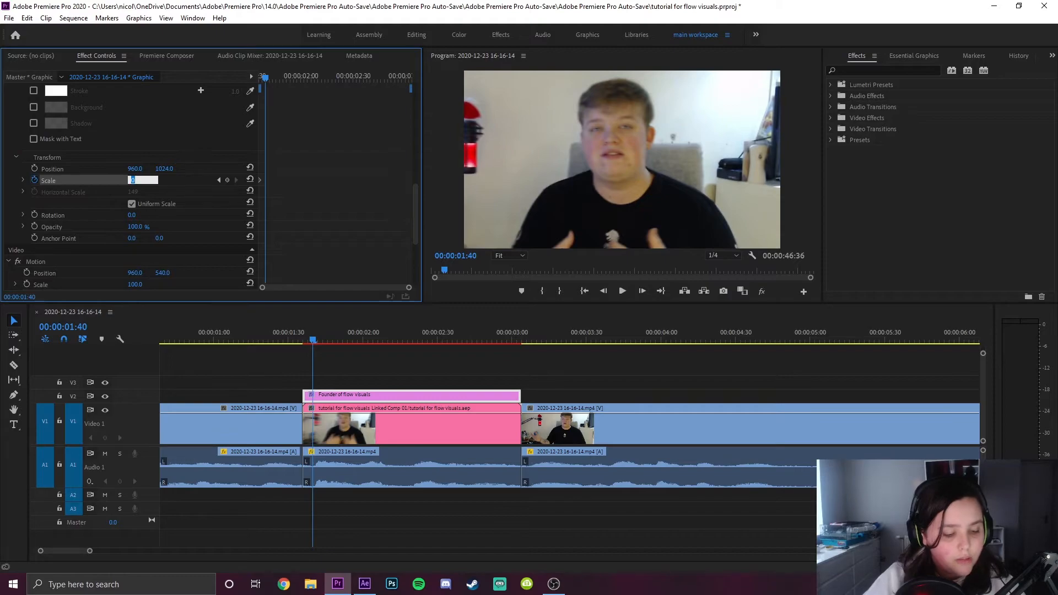
key("Return")
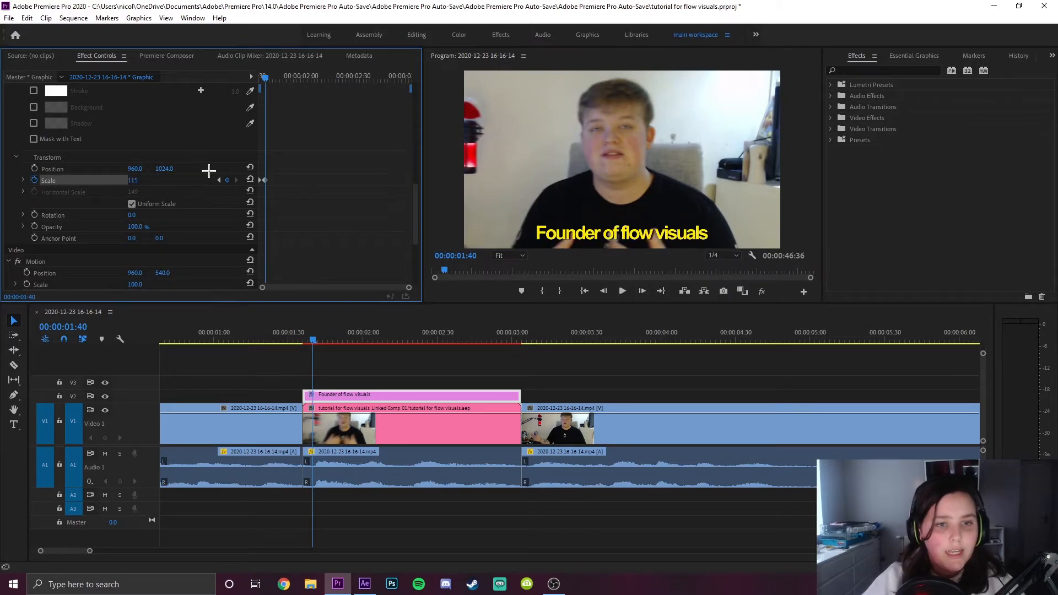
Keyframe the title text's scale at 100 at 00:00:01:43 and play back the pop-in from the graphic's start.
left_click_drag(409, 289, 343, 287)
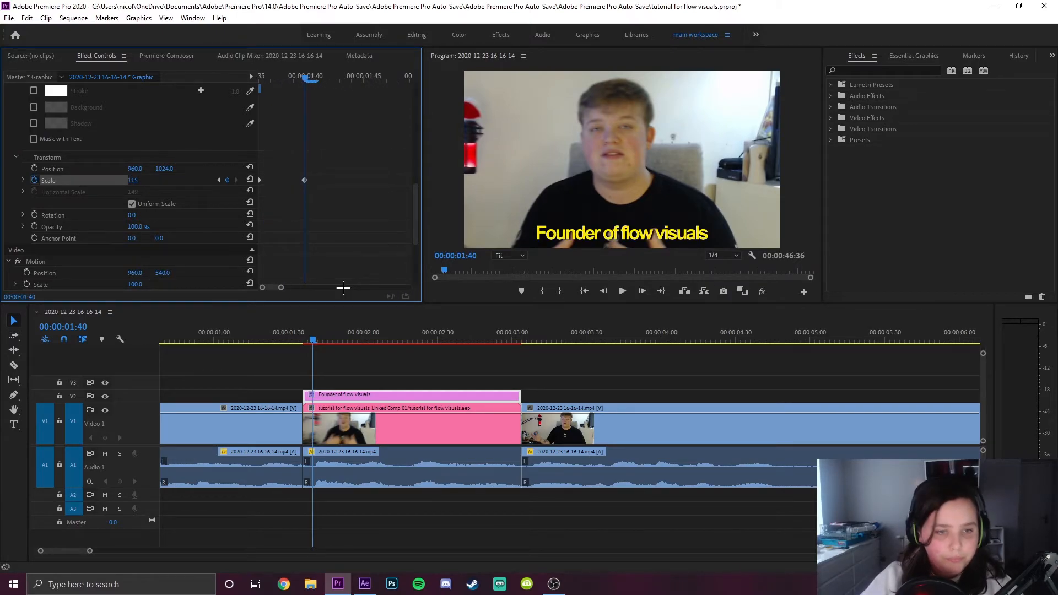
key("Right")
key("Right")
key("Right")
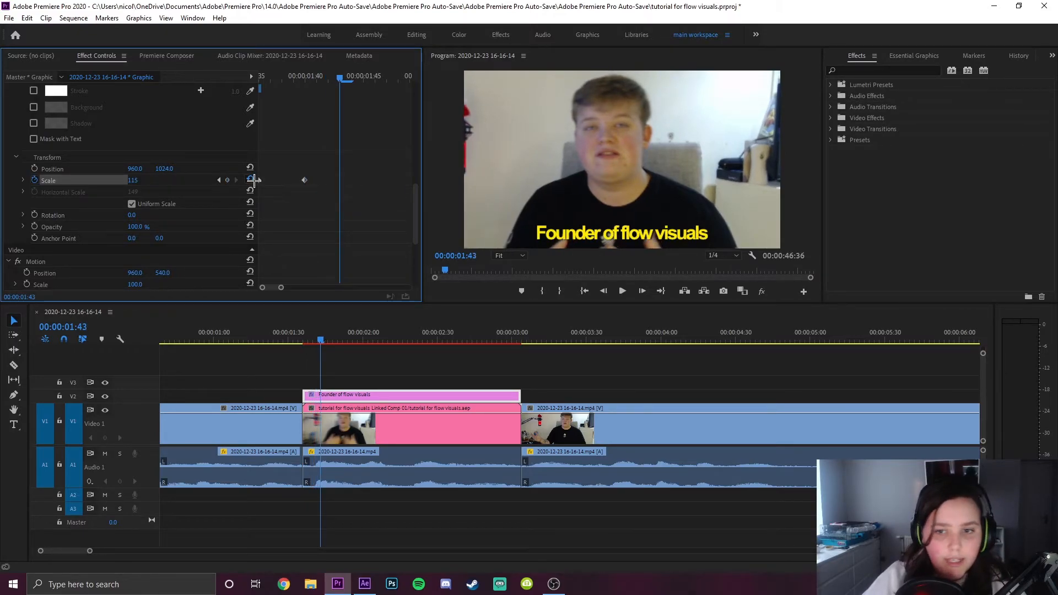
left_click_drag(320, 338, 302, 334)
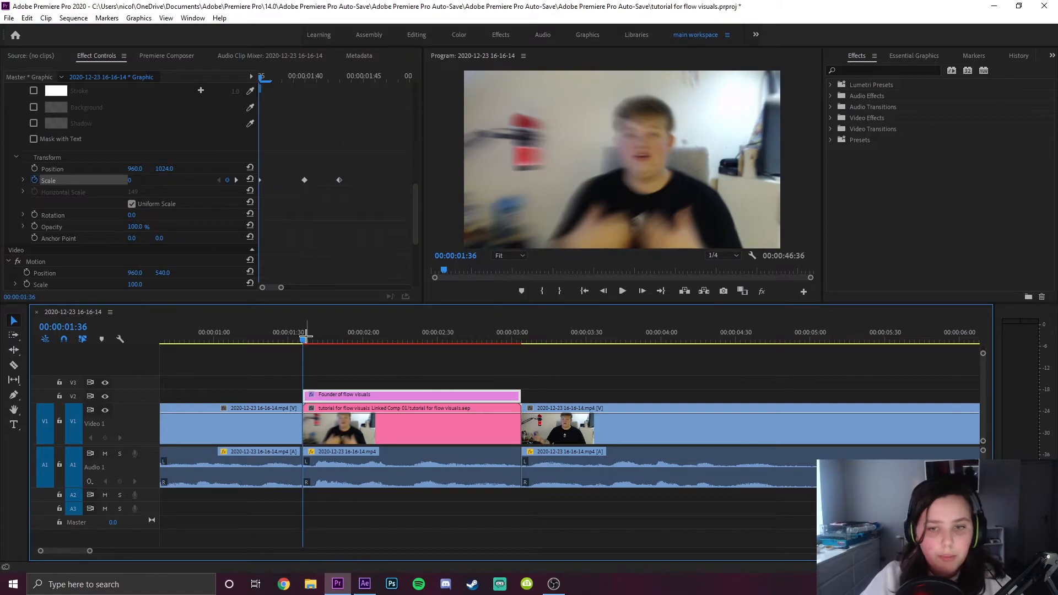
key("space")
left_click(306, 336)
key("space")
key("space")
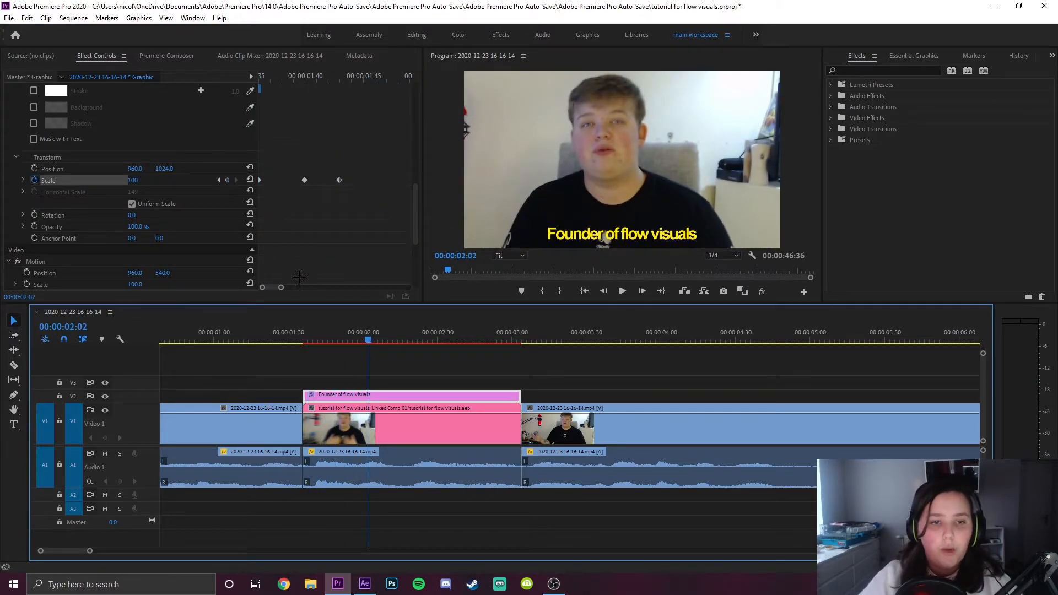
Set the title text's second scale keyframe, at 00:00:01:40, to 130.
left_click(304, 338)
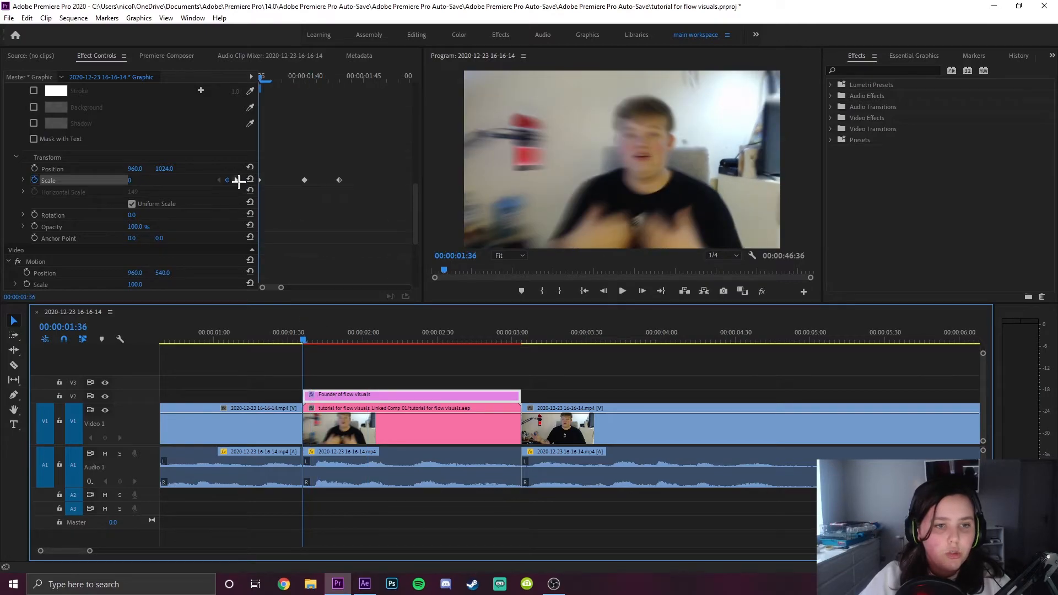
left_click(237, 180)
left_click(133, 182)
type("130")
key("Return")
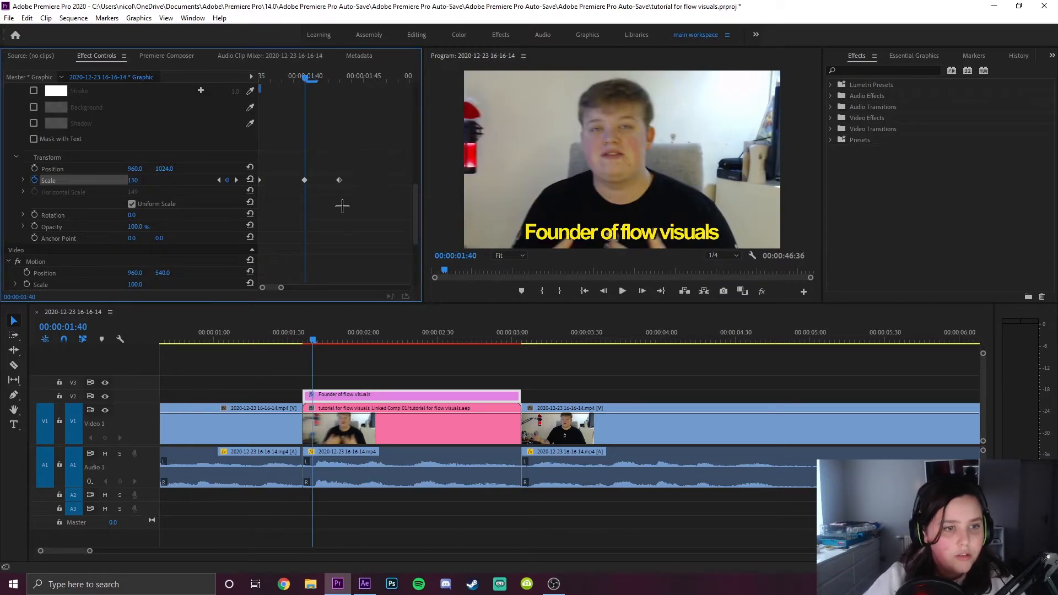
Set the title text's third scale keyframe, at 00:00:01:43, to 115.
left_click(236, 180)
left_click(134, 180)
type("1")
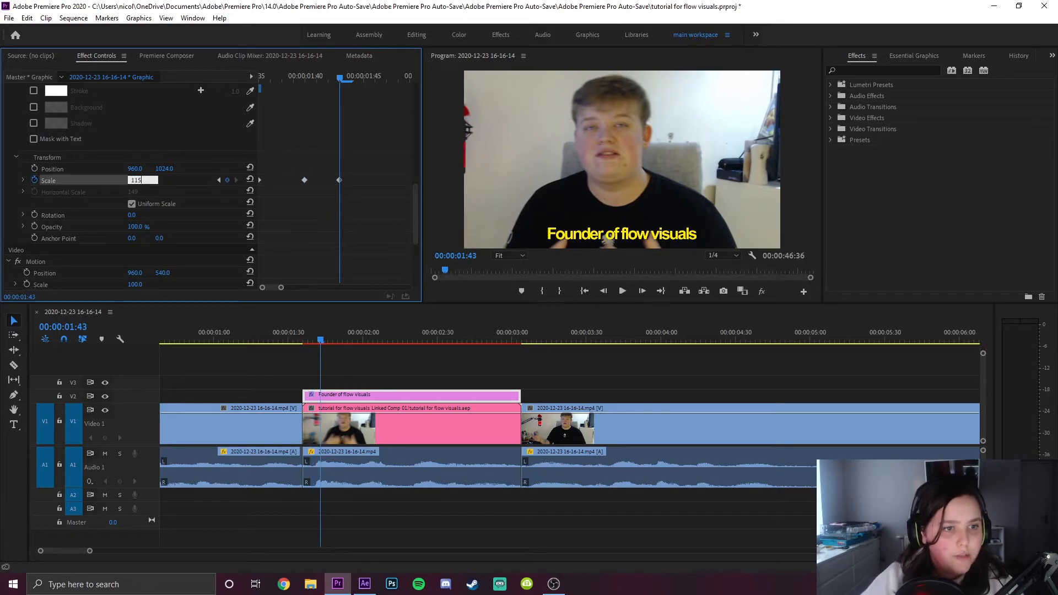
type("15")
key("Return")
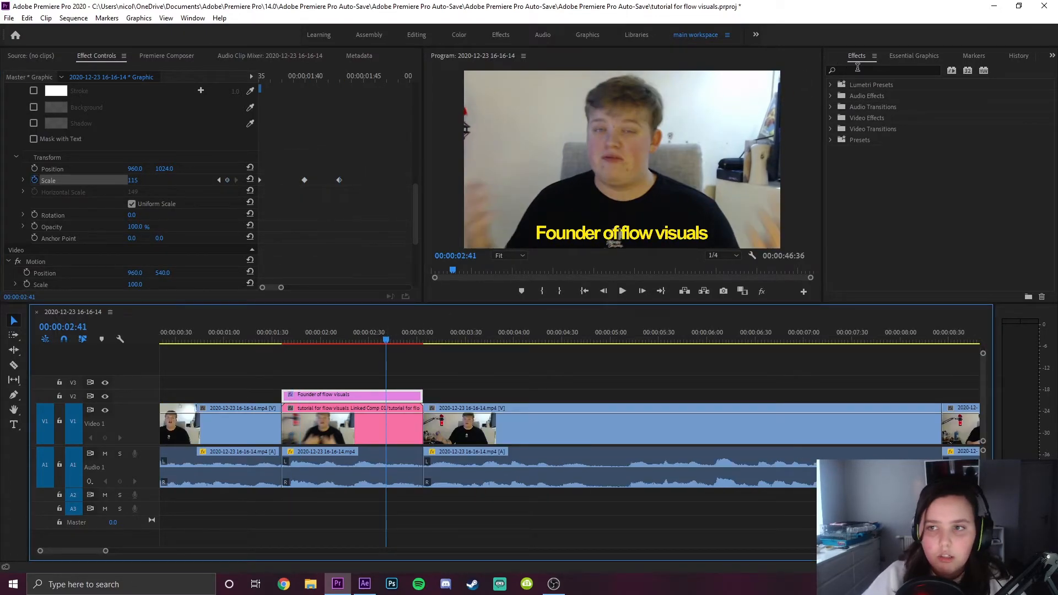
Add a Cross Dissolve at the end of the title graphic and play back the titled section.
left_click(857, 69)
type("cross dissolve")
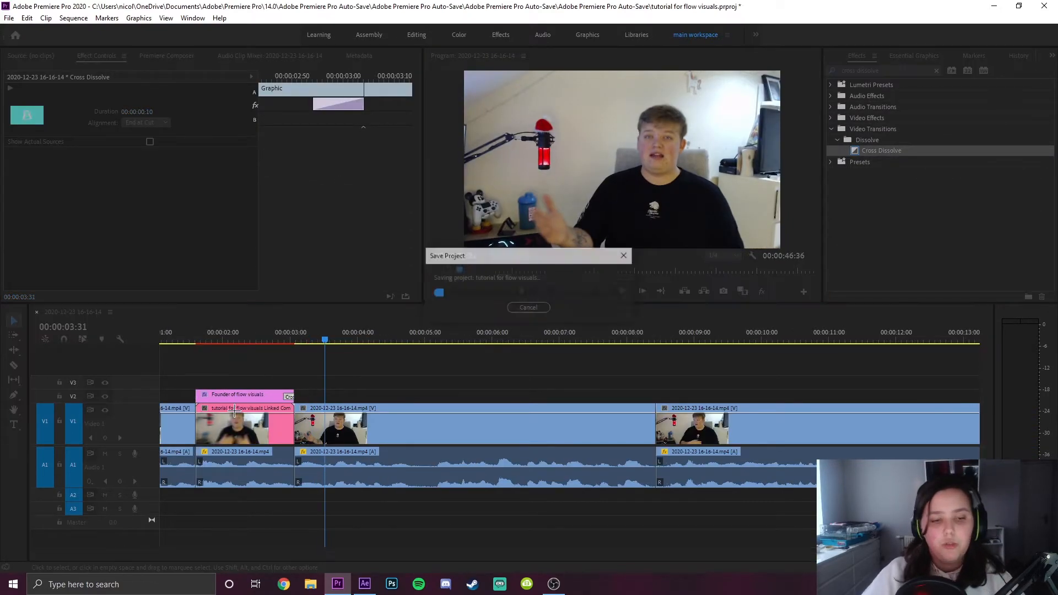
left_click(195, 335)
key("space")
key("space")
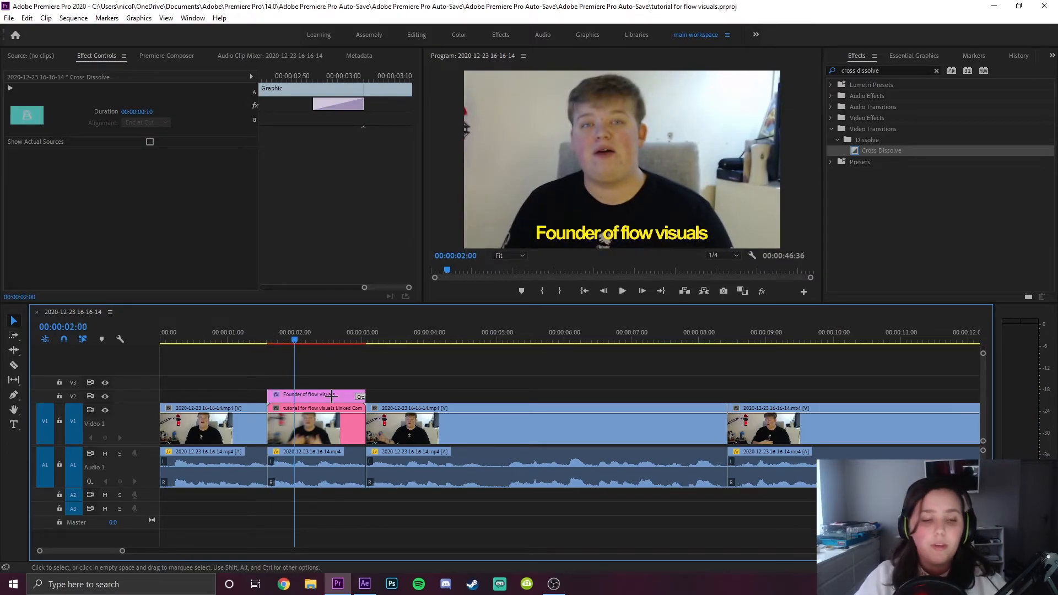
Duplicate the title graphic on V2 and place the copy further along the timeline, near 00:00:06:00.
left_click_drag(314, 397, 431, 397)
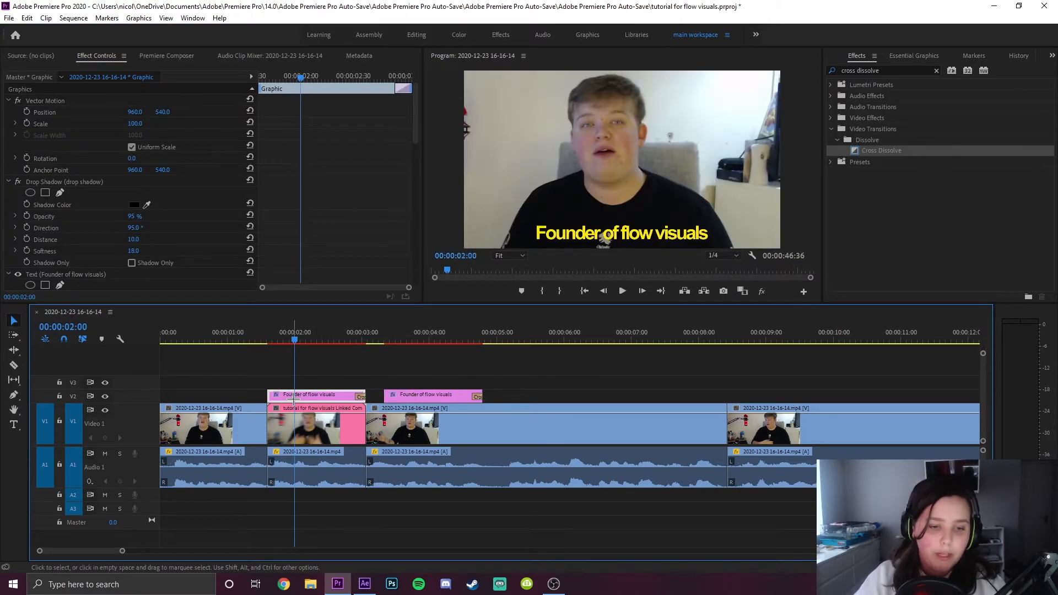
left_click_drag(291, 398, 551, 411)
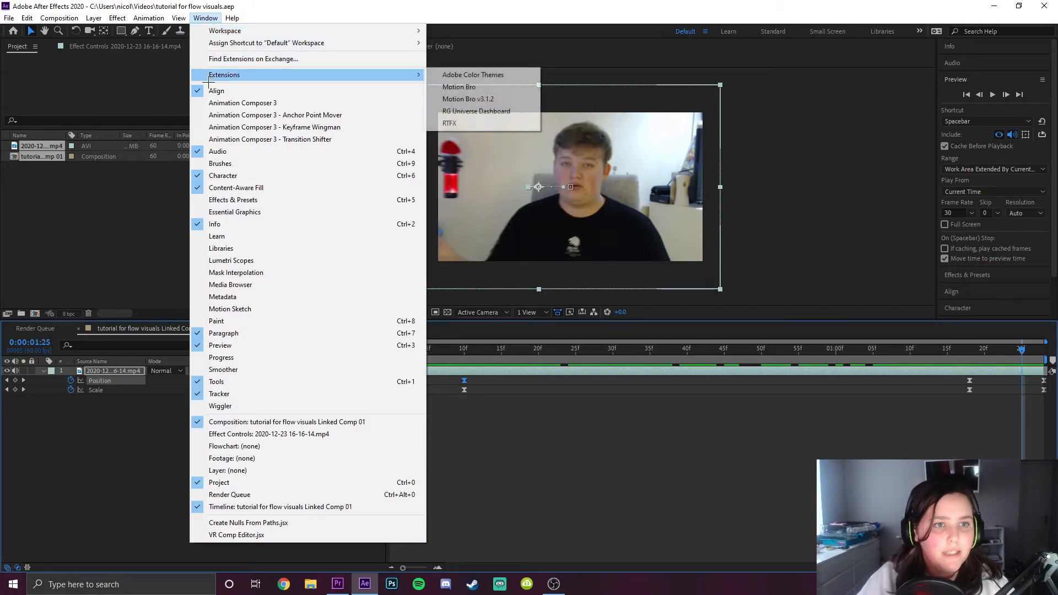
Check After Effects' available extensions and view the Animation Composer 3 page on the Mister Horse website, returning to Premiere Pro.
left_click(134, 497)
left_click(283, 585)
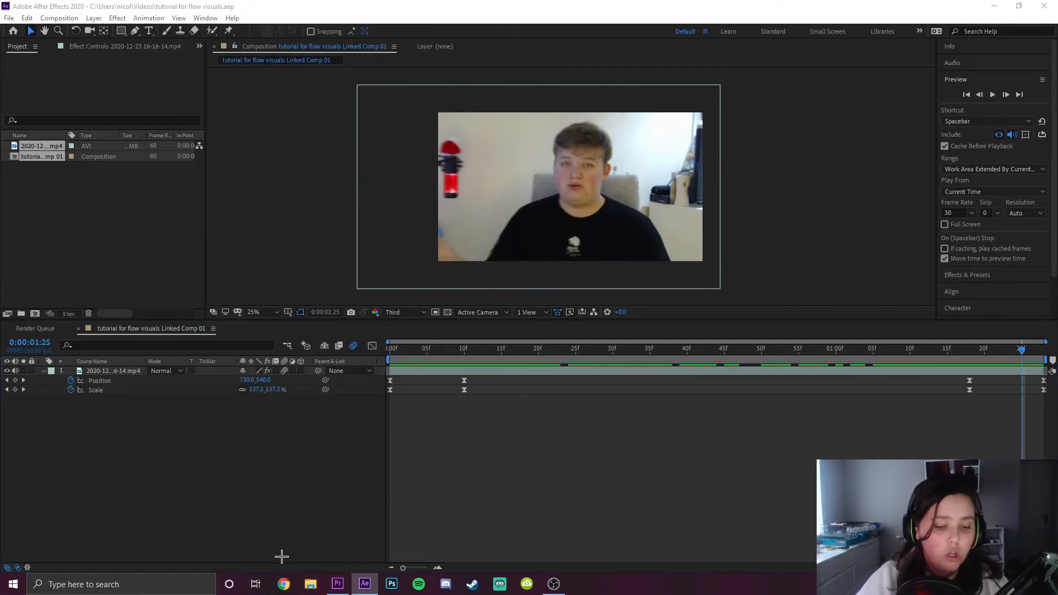
left_click(989, 8)
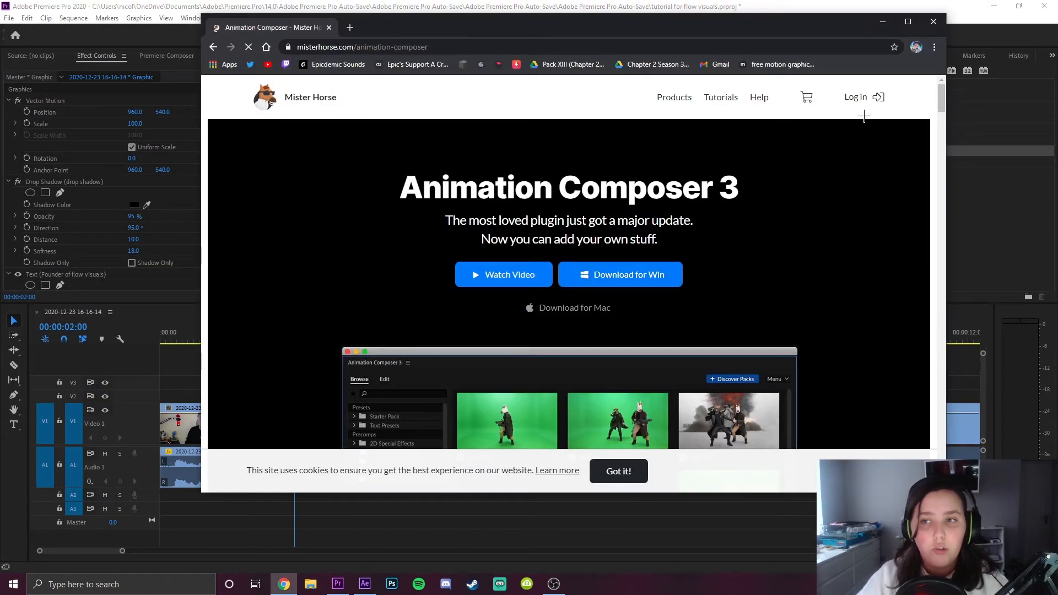
left_click(930, 21)
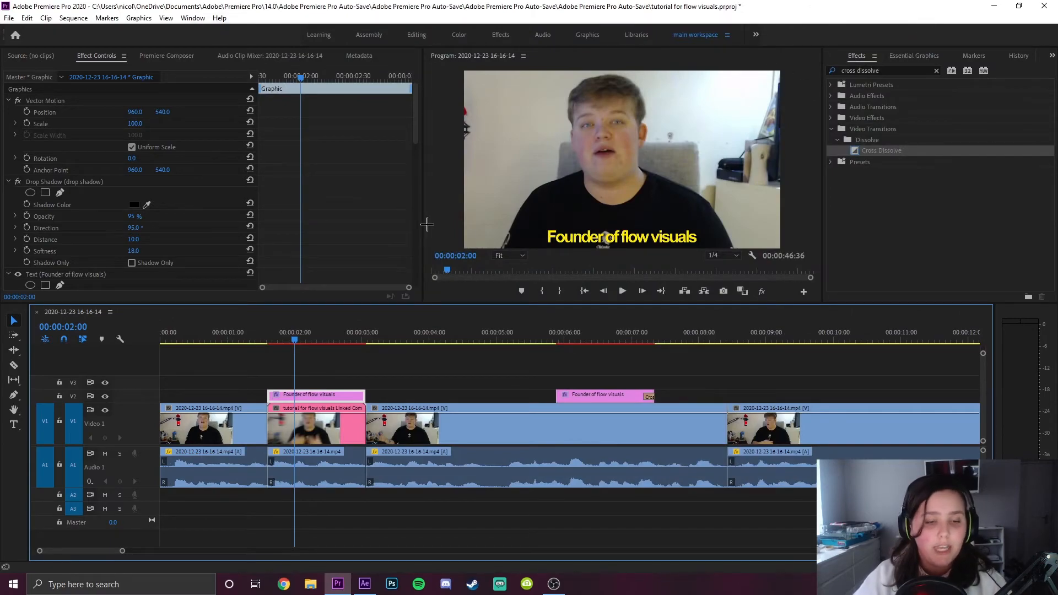
Replace the first title graphic on V2 with an After Effects composition and open its nested "Founder of flow visuals" comp.
right_click(288, 398)
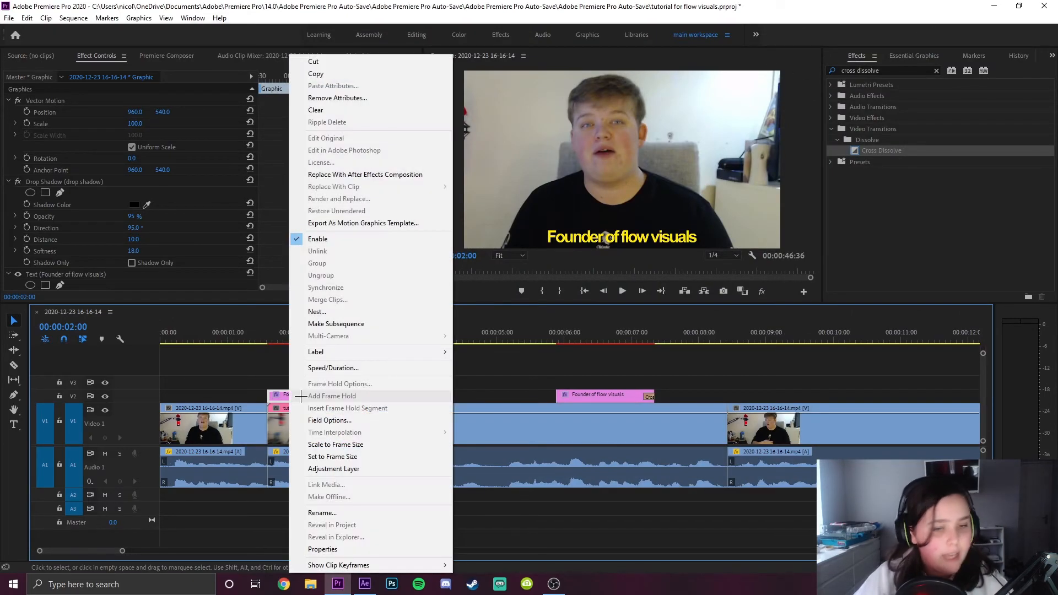
left_click(350, 174)
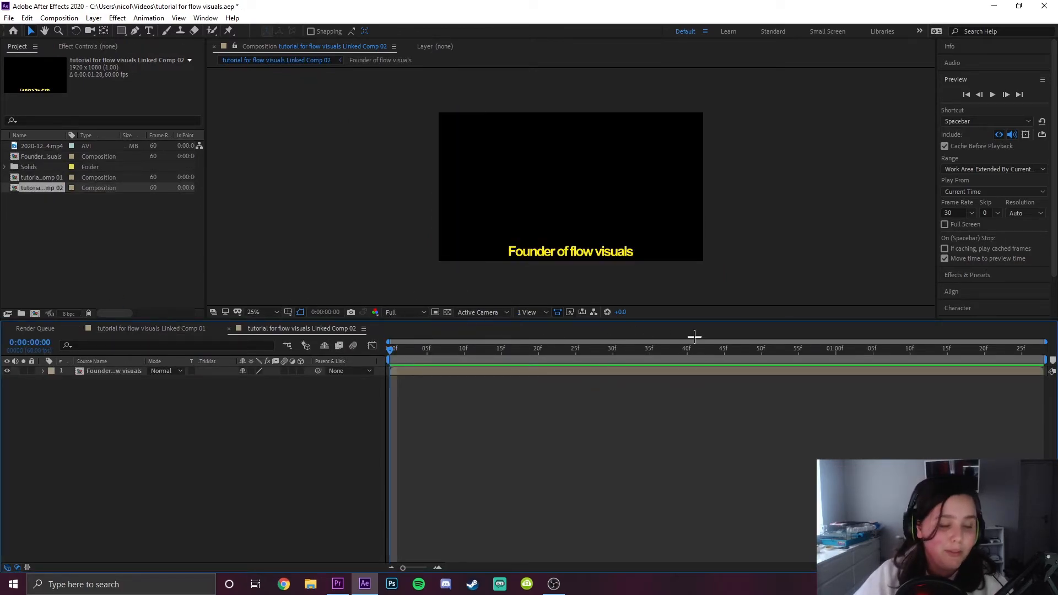
left_click(86, 371)
left_click(87, 372)
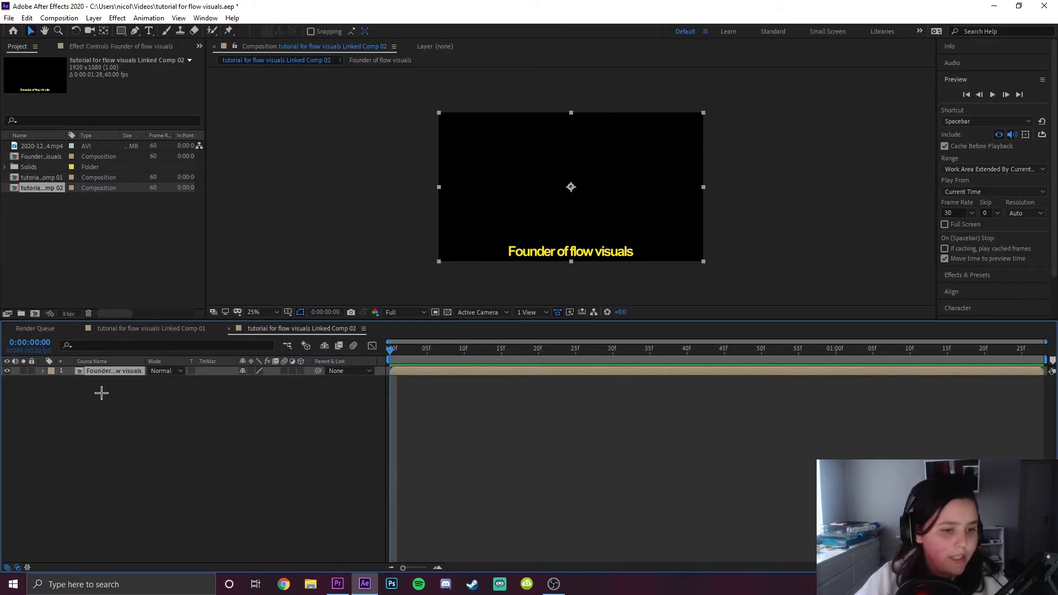
double_click(78, 373)
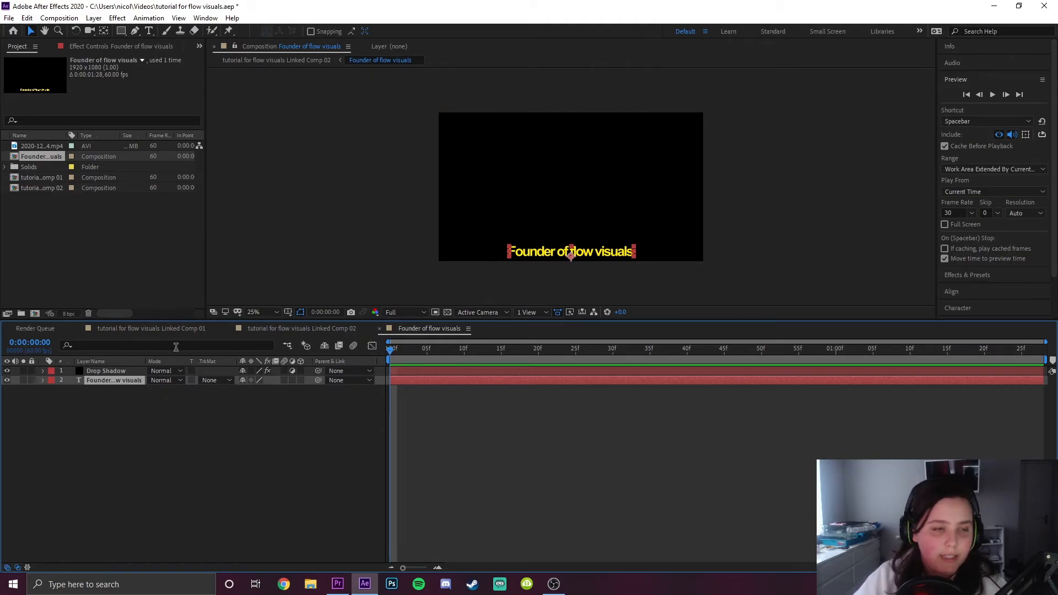
Open Animation Composer 3, search its presets for "overshoot from anchor point", and widen the preset list.
left_click(205, 18)
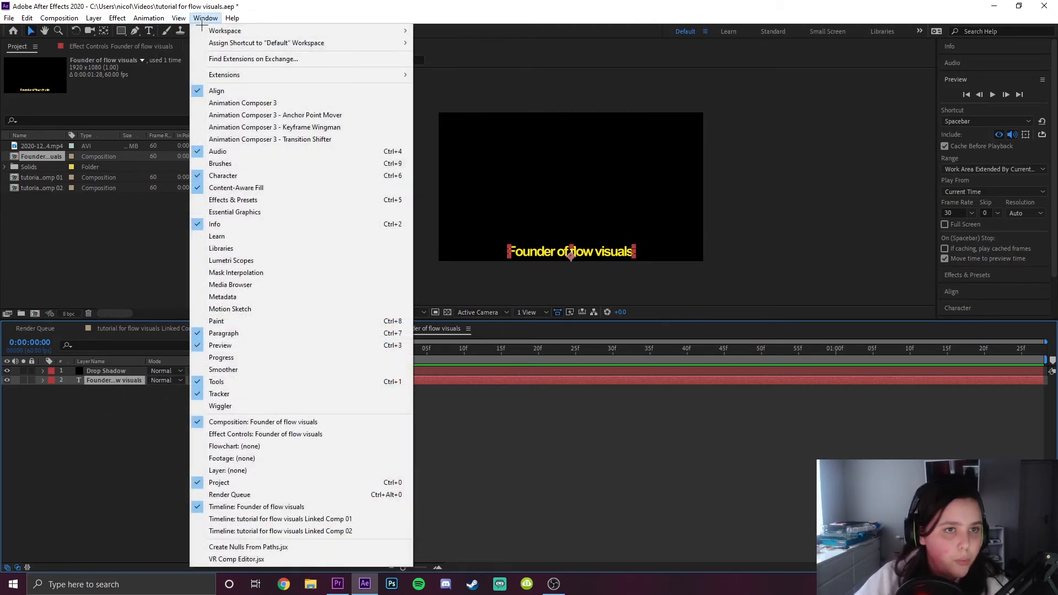
left_click(214, 104)
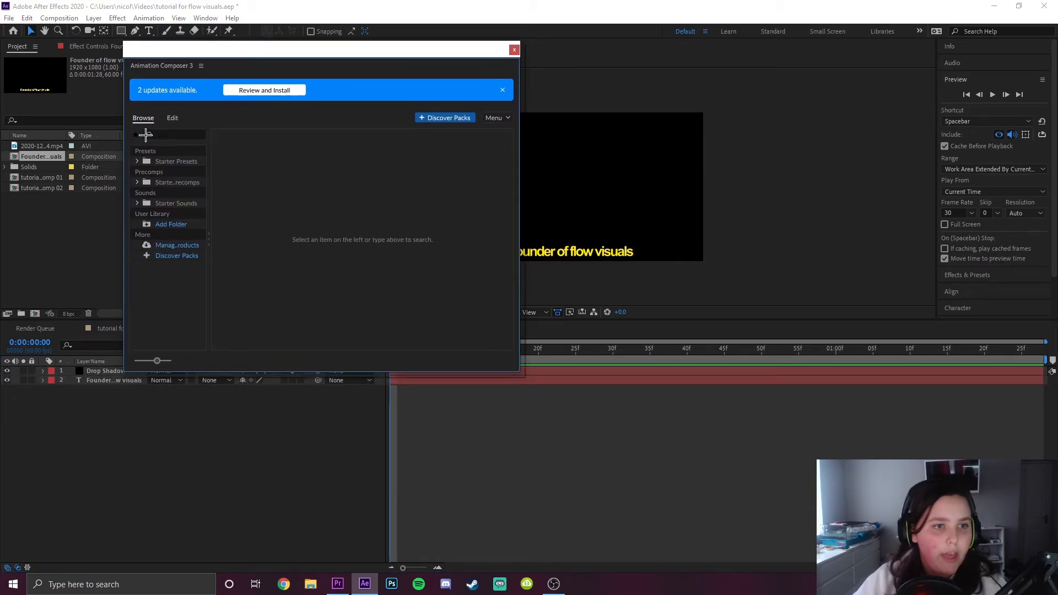
left_click(133, 133)
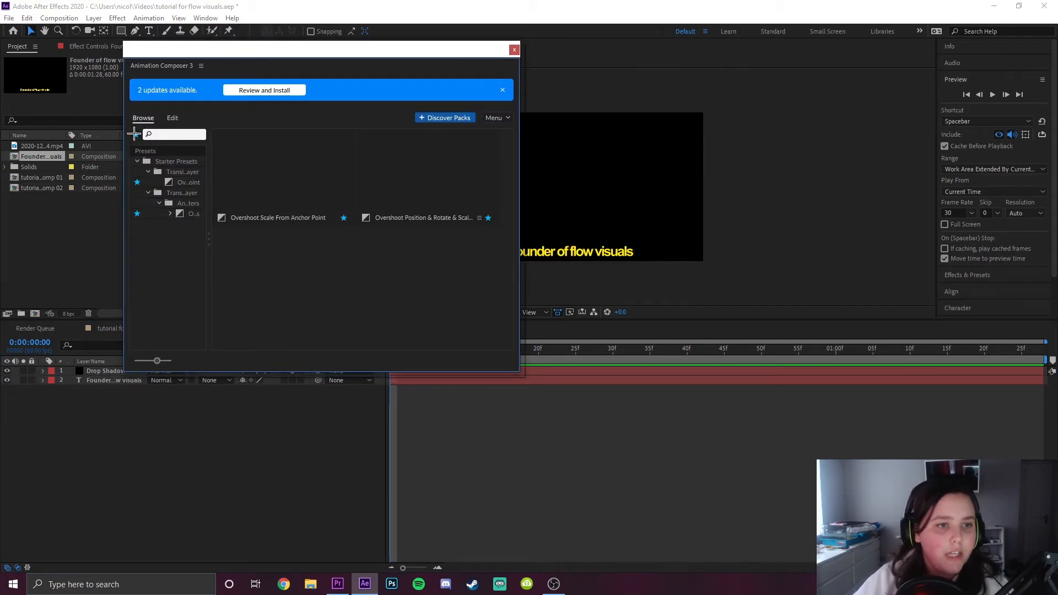
left_click(133, 134)
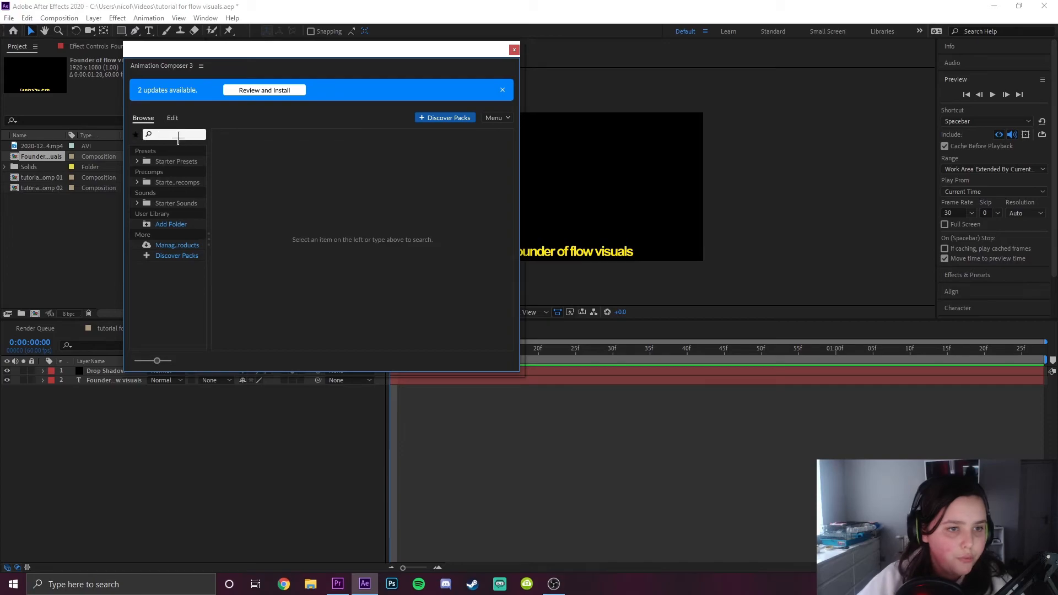
type("overs")
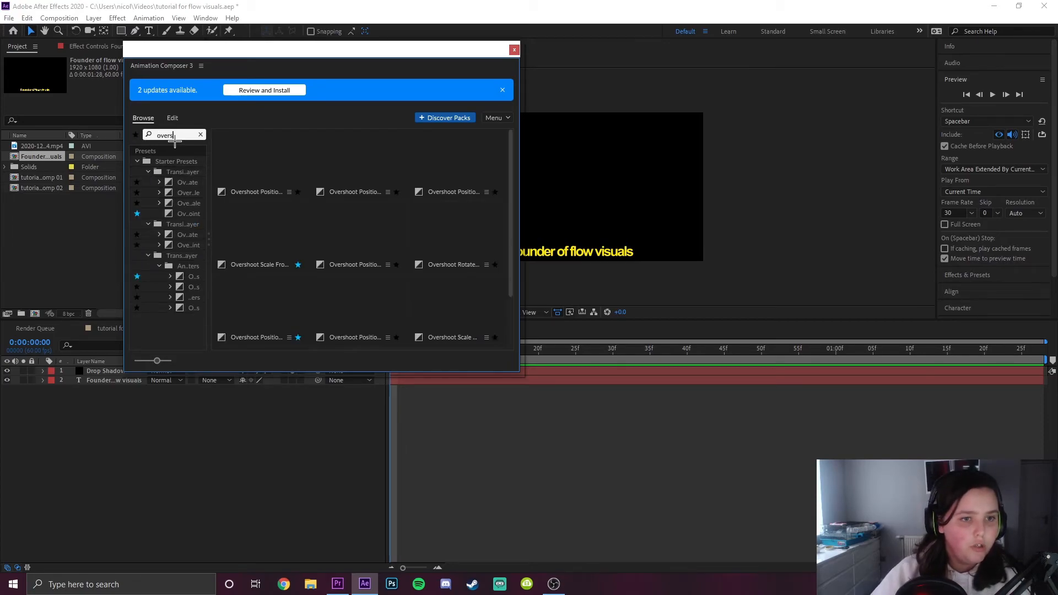
type("hoot from anc")
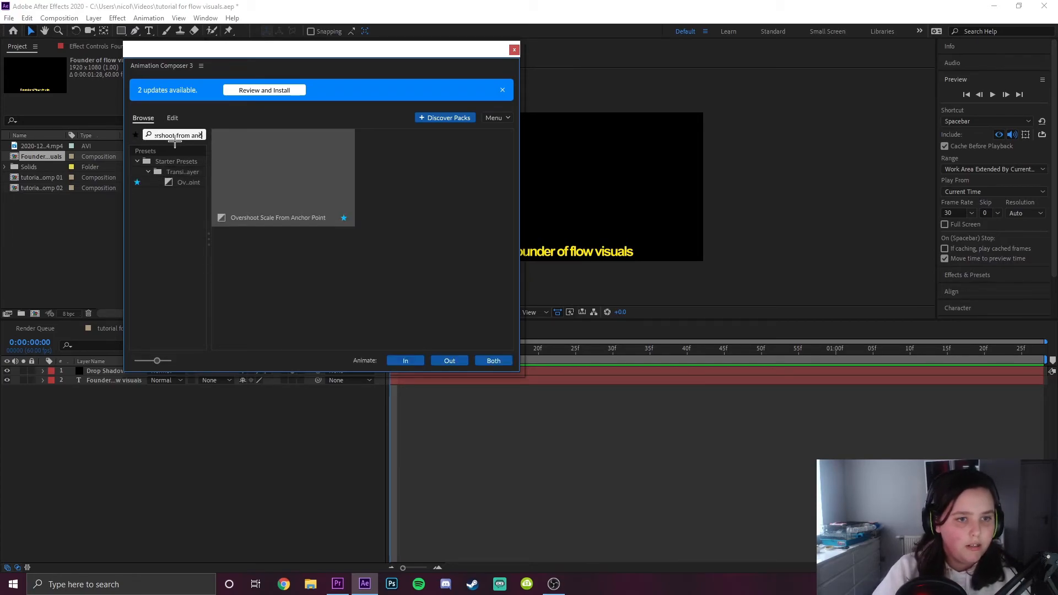
type("hor point")
left_click_drag(208, 182, 255, 186)
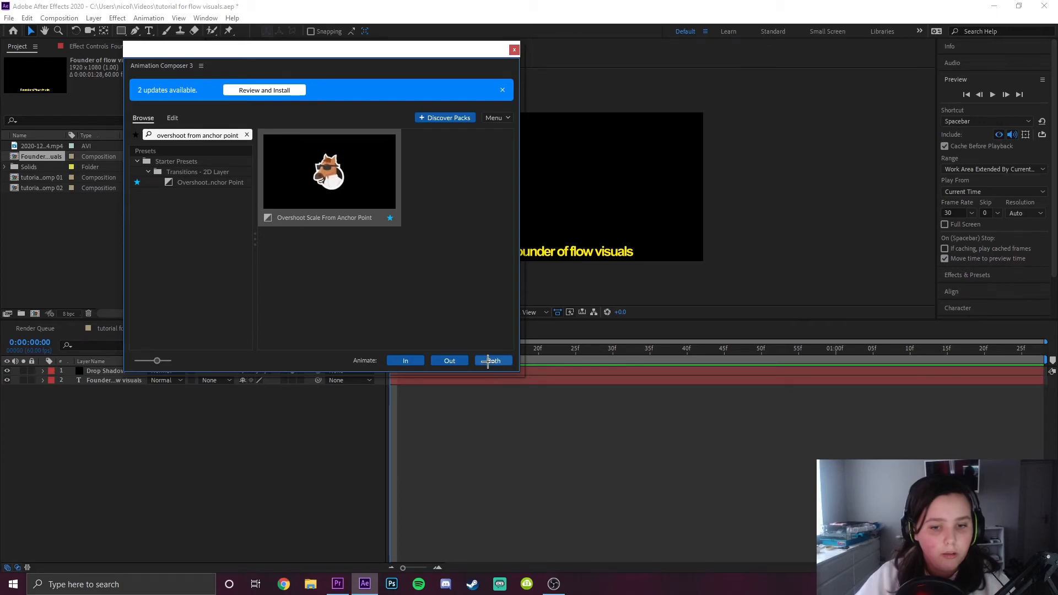
Apply the Overshoot Scale From Anchor Point preset to the "Founder of flow visuals" text layer.
left_click(319, 161)
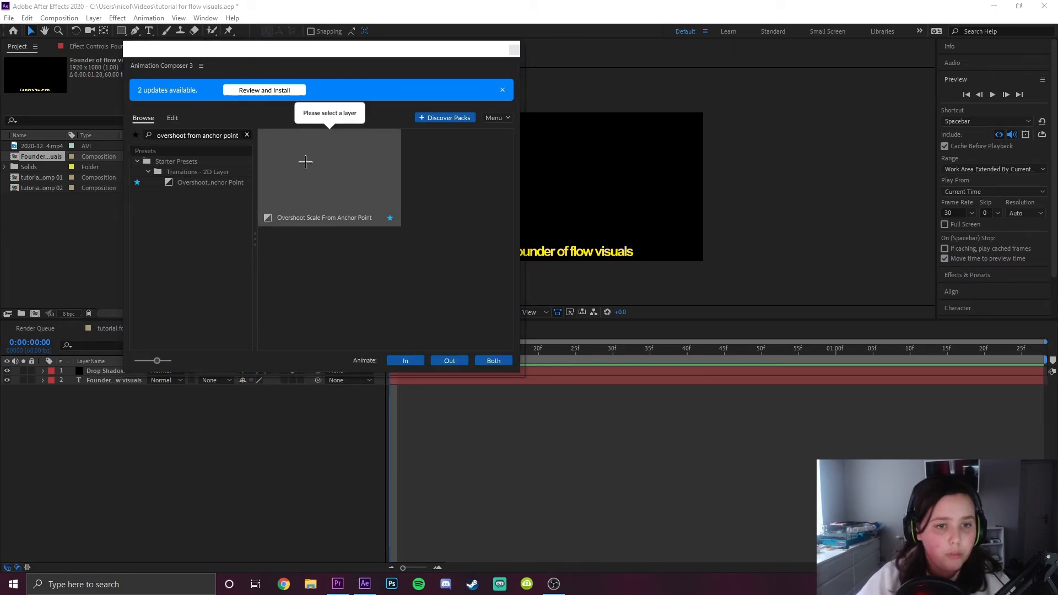
left_click(101, 380)
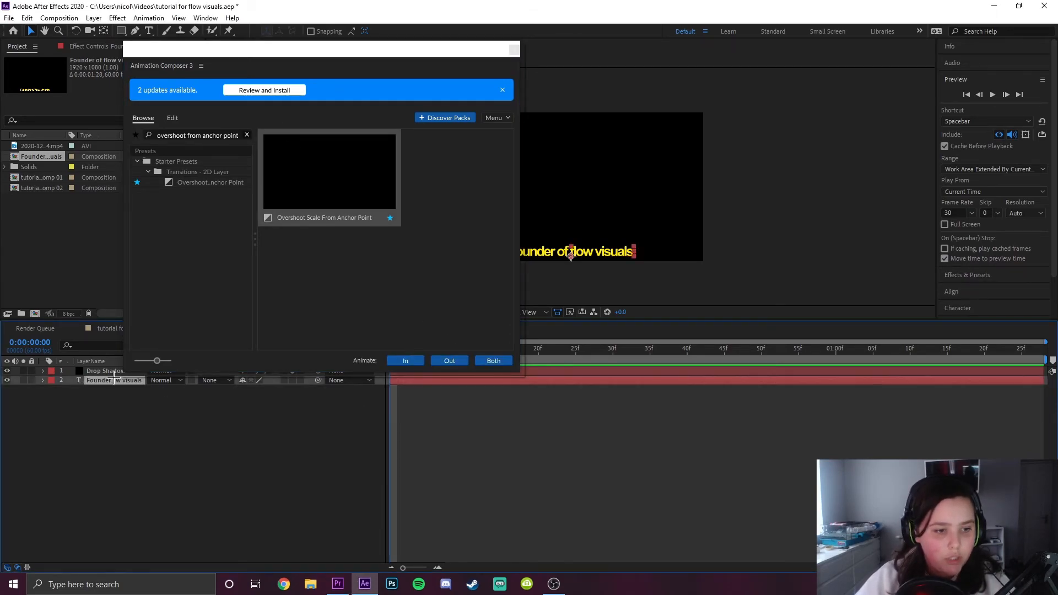
double_click(349, 210)
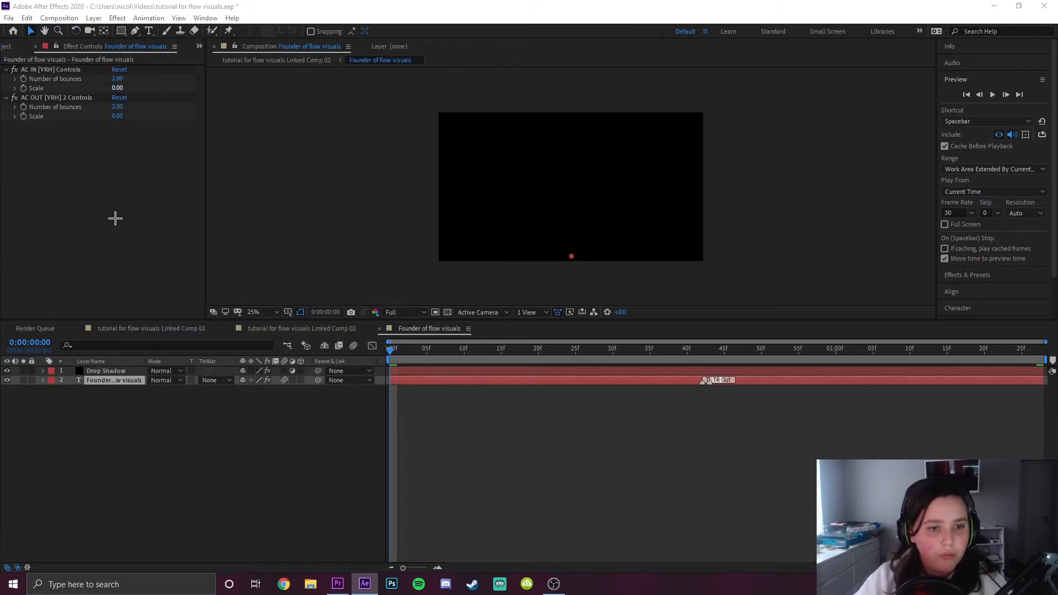
Enable motion blur for the title composition and preview the text animation.
left_click(353, 346)
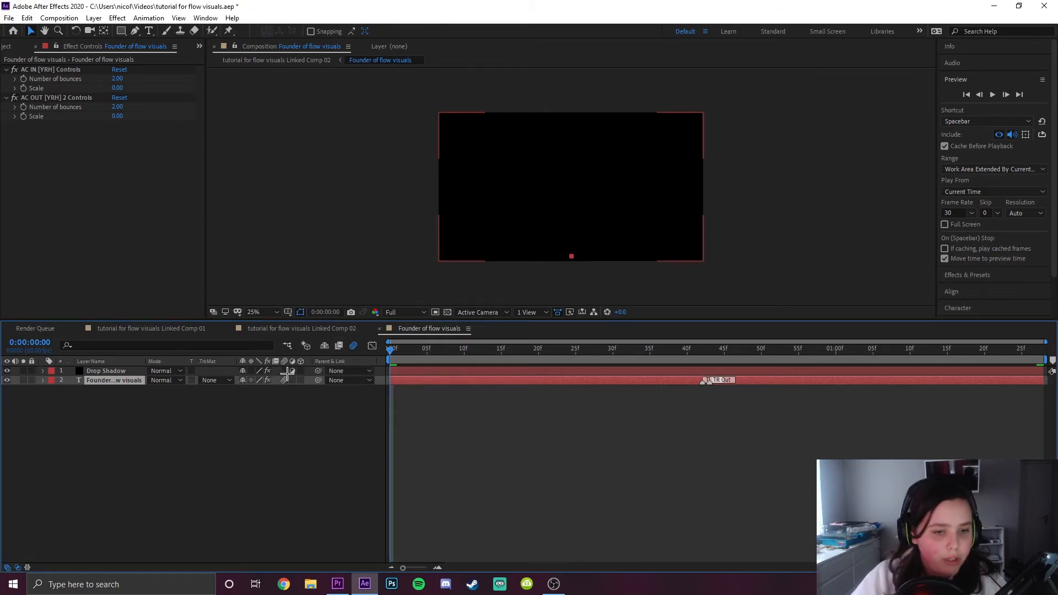
key("space")
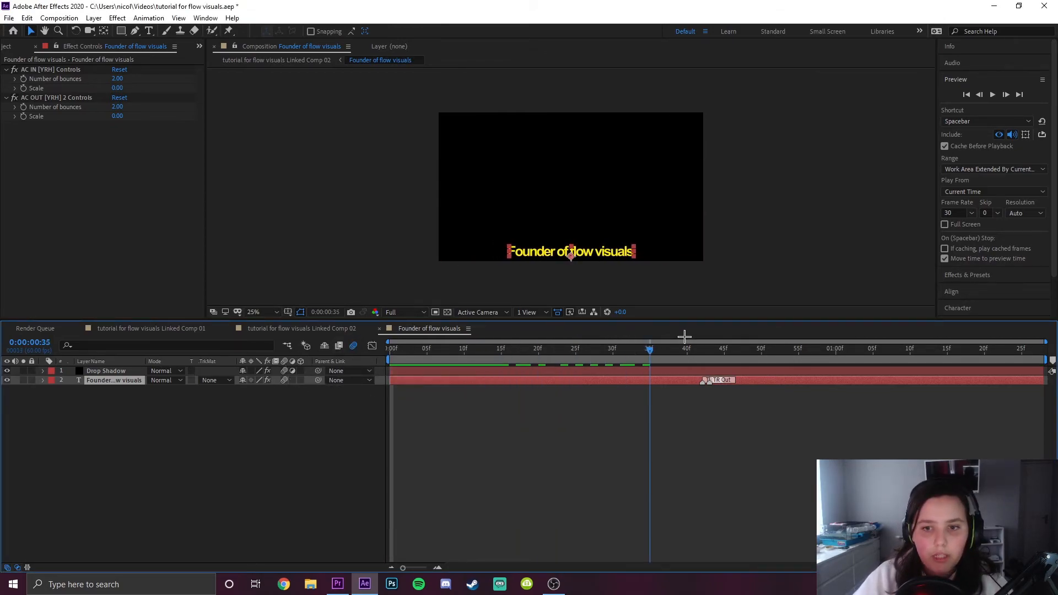
key("space")
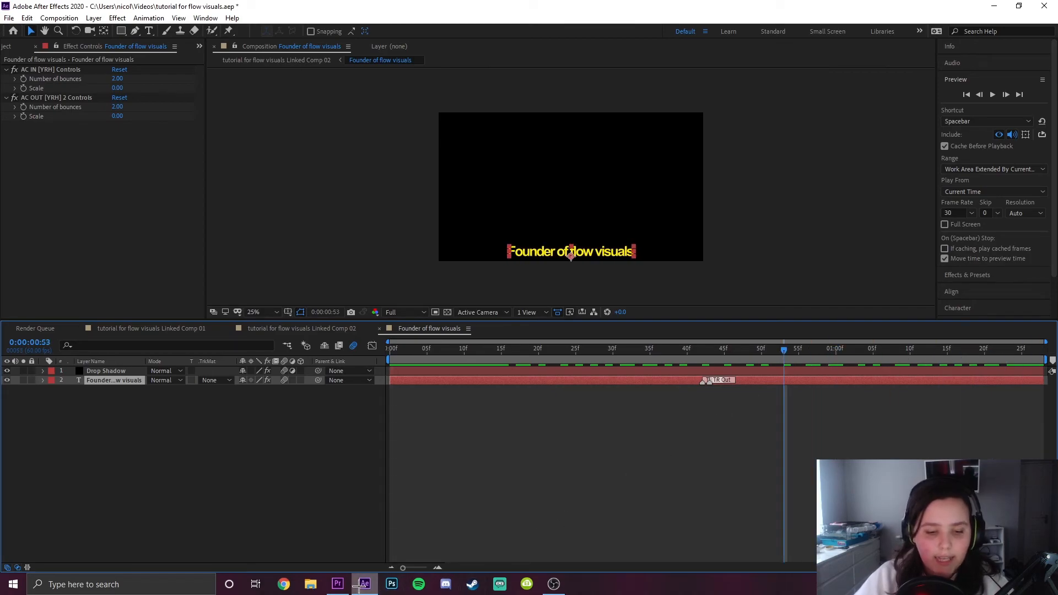
left_click(593, 442)
Switch to Premiere Pro and play back the linked title composition over the zoomed clip.
left_click(338, 584)
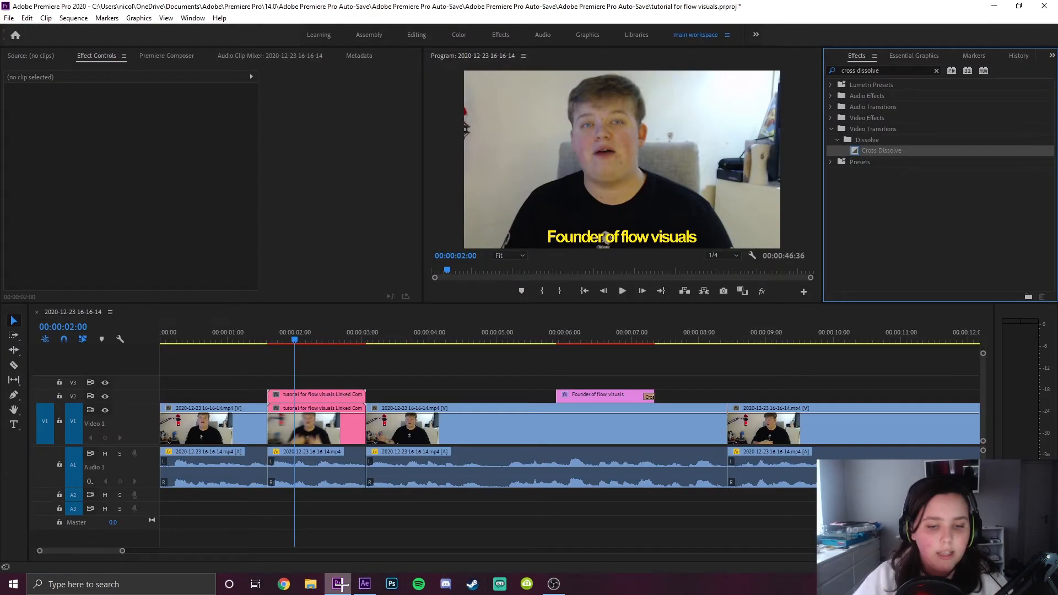
left_click(279, 340)
key("equal")
key("equal")
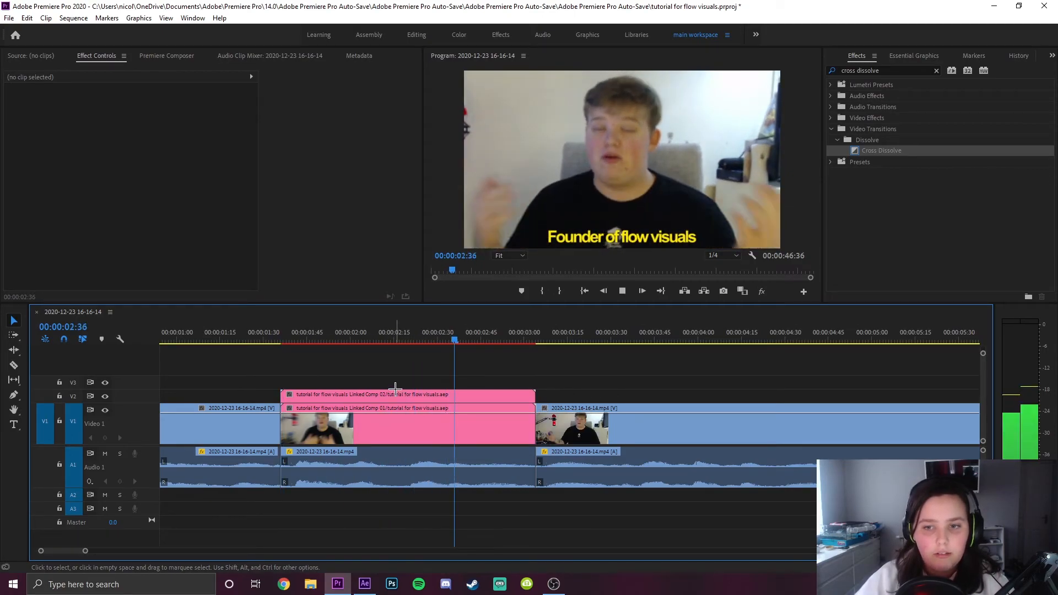
key("space")
left_click(281, 333)
key("space")
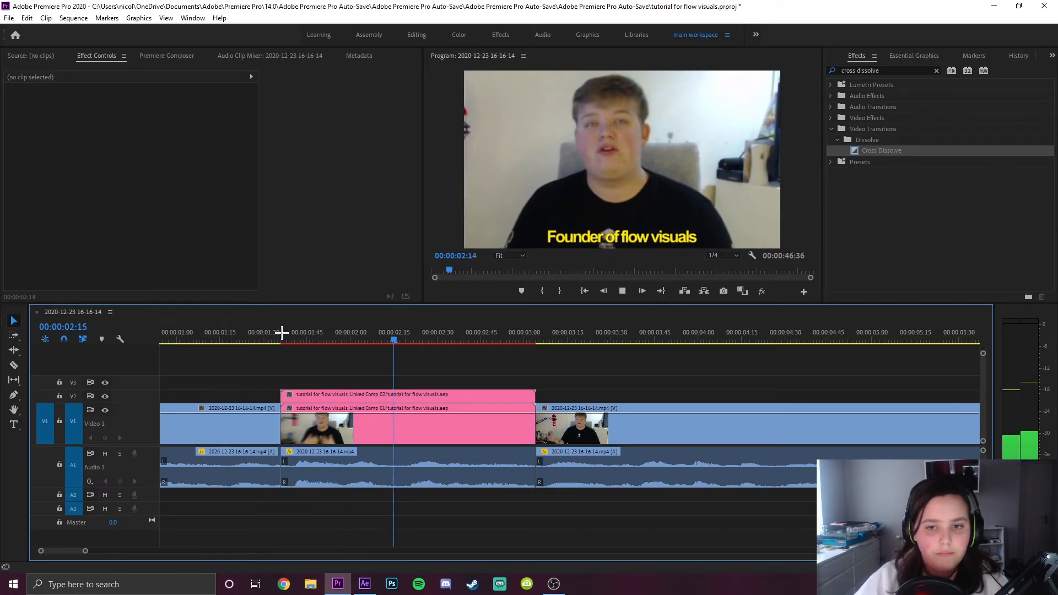
key("space")
Move the duplicate title graphic on V2 to about 00:00:03:14 and play back both title versions to compare them.
key("minus")
key("minus")
left_click_drag(567, 394, 398, 392)
key("space")
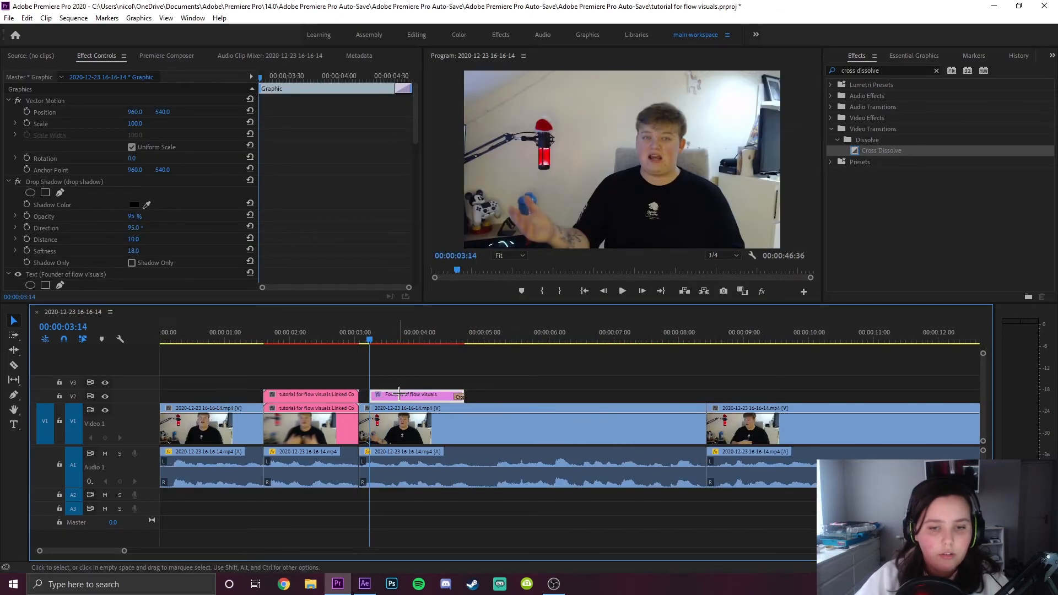
key("space")
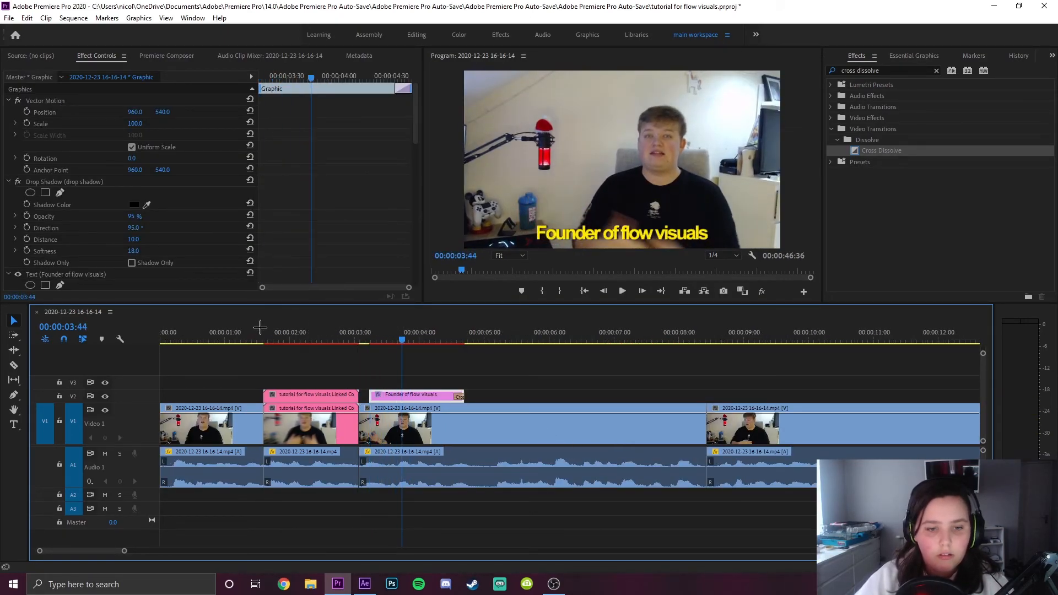
left_click(262, 331)
key("space")
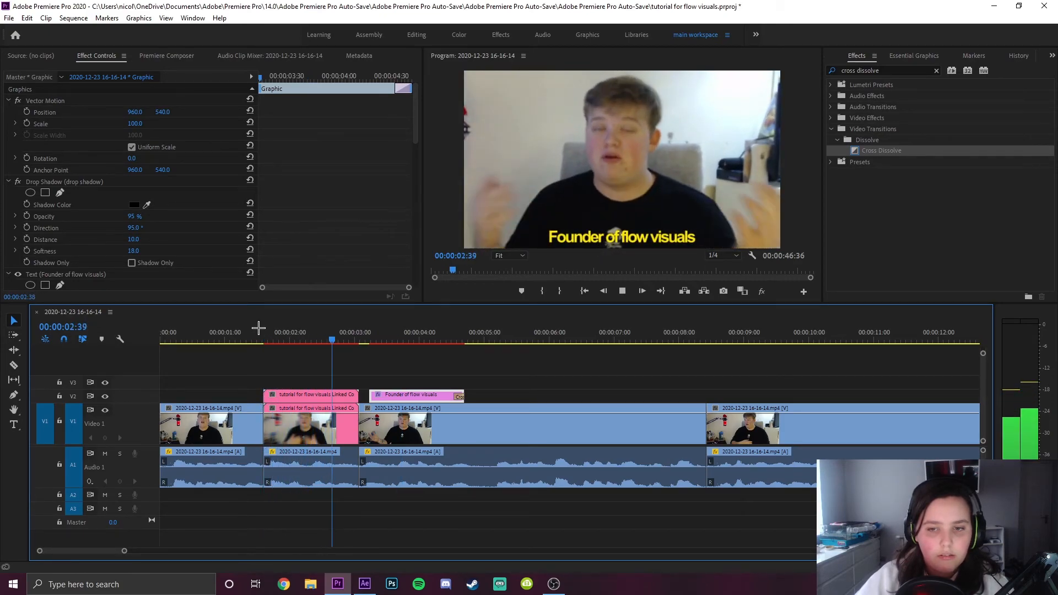
key("space")
Save the project and delete the duplicate title graphic from V2.
key("ctrl+s")
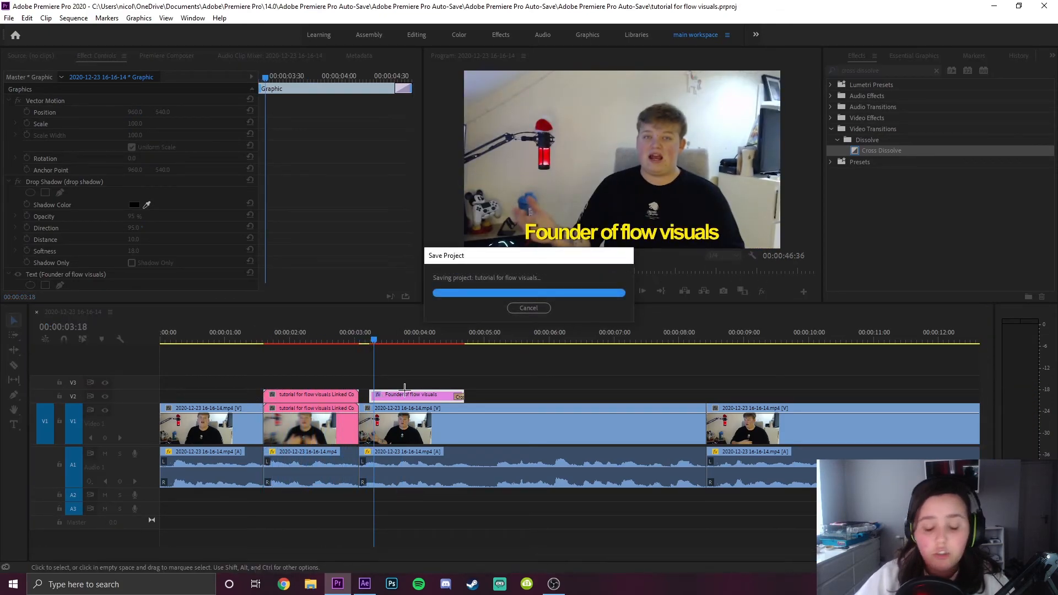
key("Delete")
left_click_drag(264, 337, 397, 362)
Bring up Premiere Composer and place Ignite RC SFX 2.mp4 from the project directly after the last clip on V1.
key("minus")
key("minus")
key("minus")
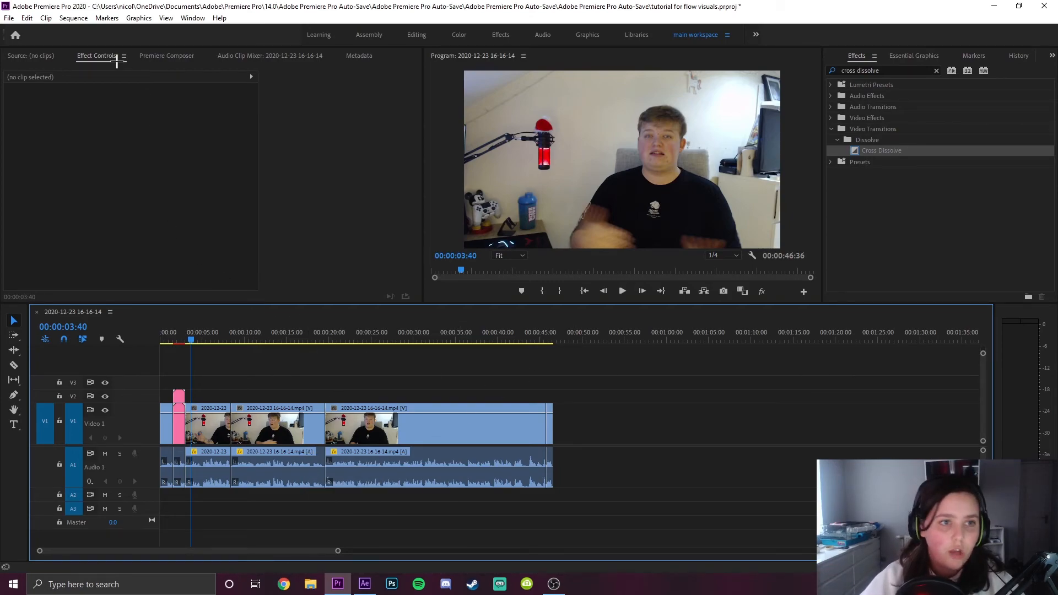
left_click(174, 58)
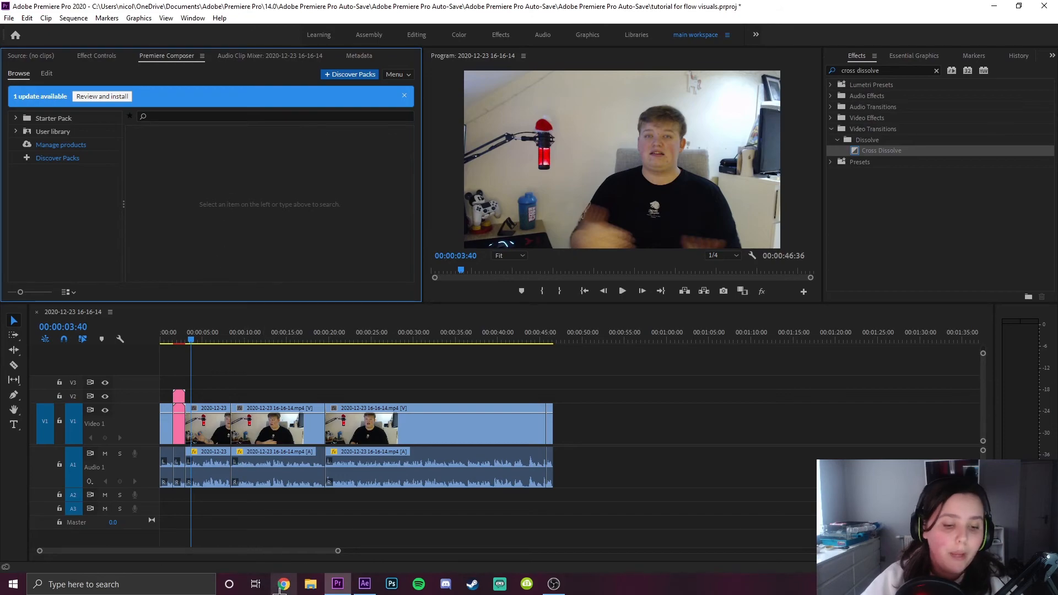
left_click(15, 118)
left_click(15, 118)
left_click(838, 54)
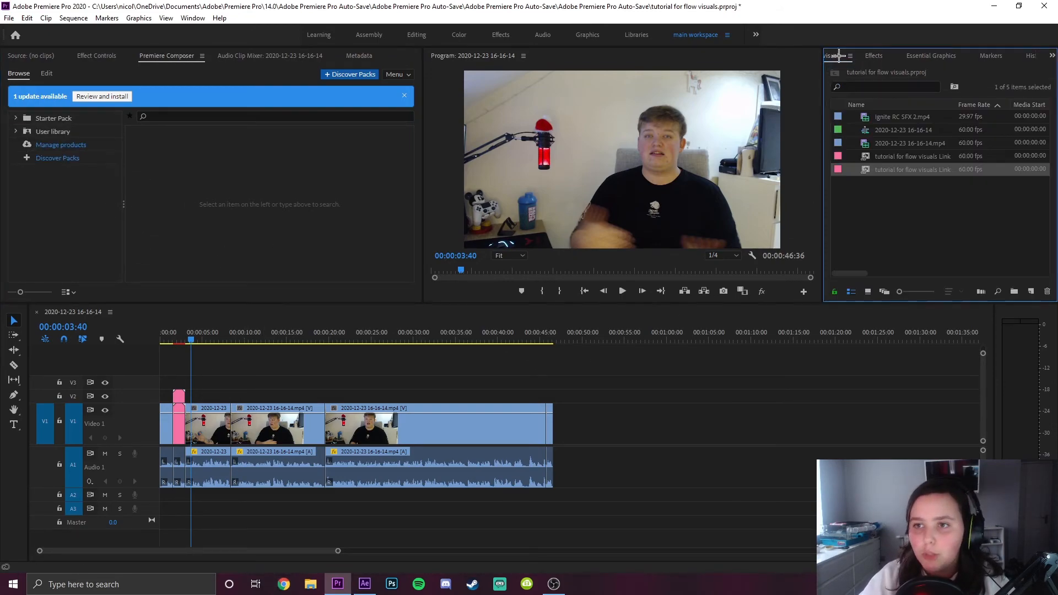
left_click_drag(904, 115, 559, 422)
left_click(528, 337)
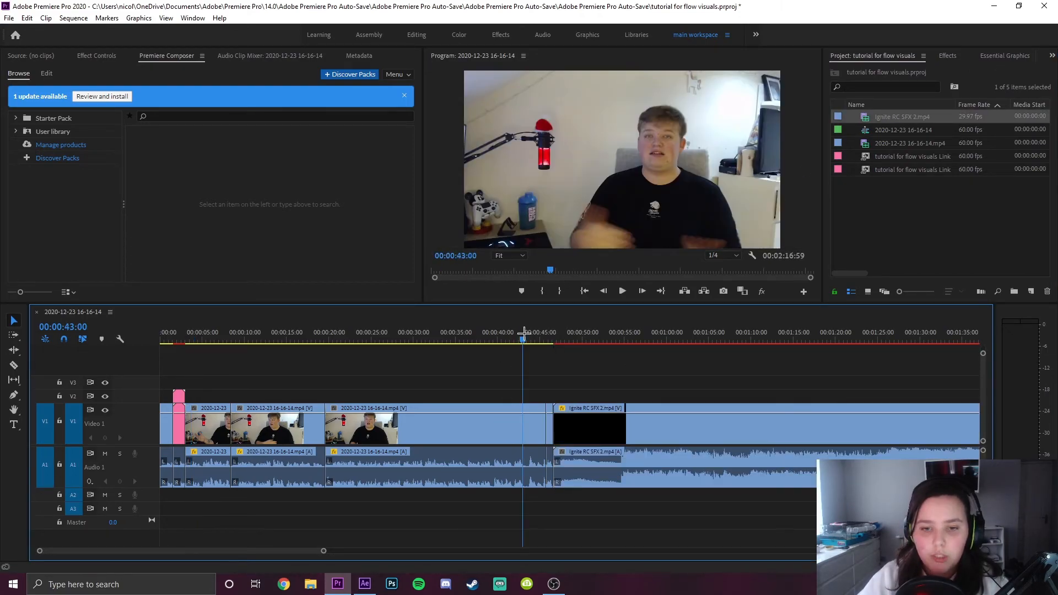
Add the Pan transition with sound from Premiere Composer's Starter Pack to the timeline near 00:00:43:40.
left_click(610, 432)
left_click(13, 119)
left_click(16, 118)
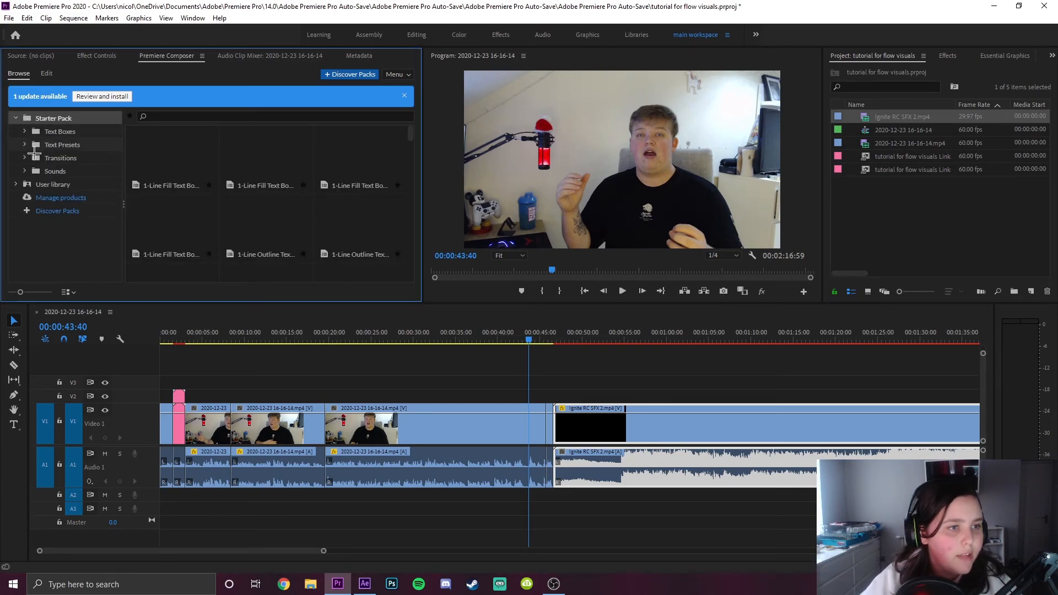
left_click(60, 157)
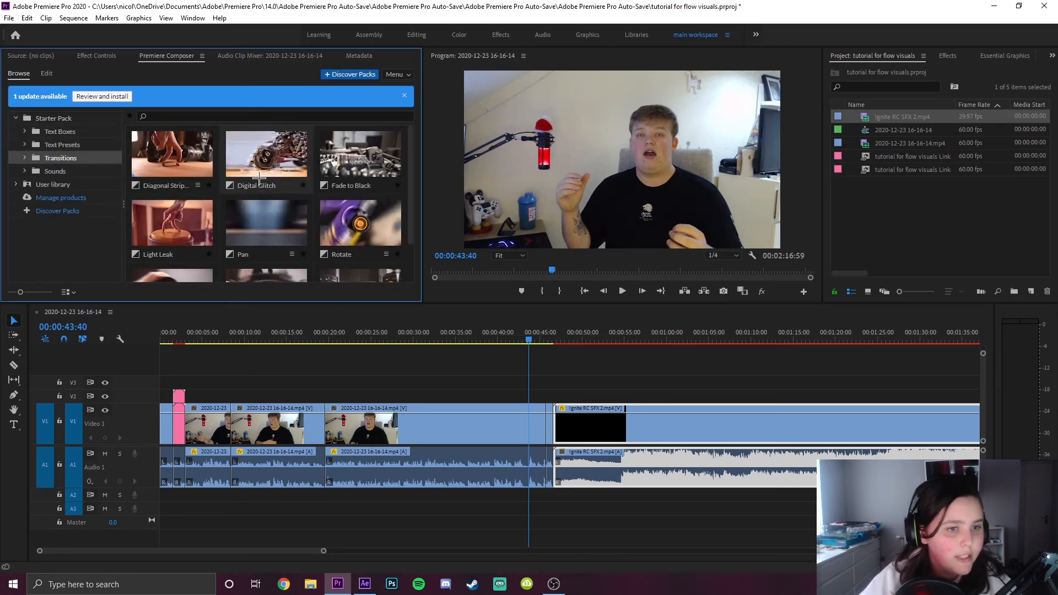
scroll(237, 168, "down", 1)
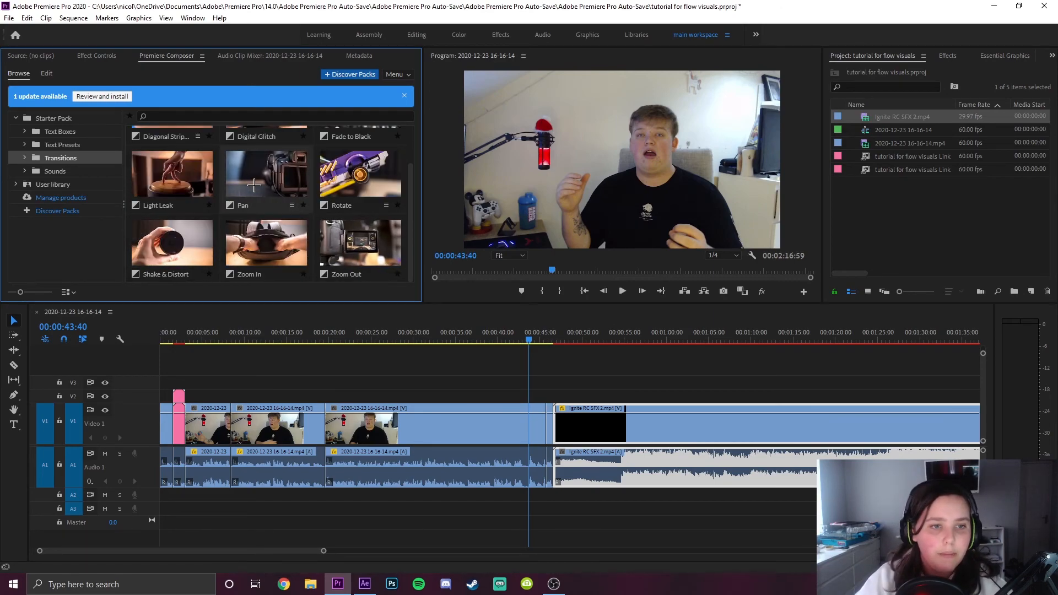
left_click_drag(254, 185, 496, 375)
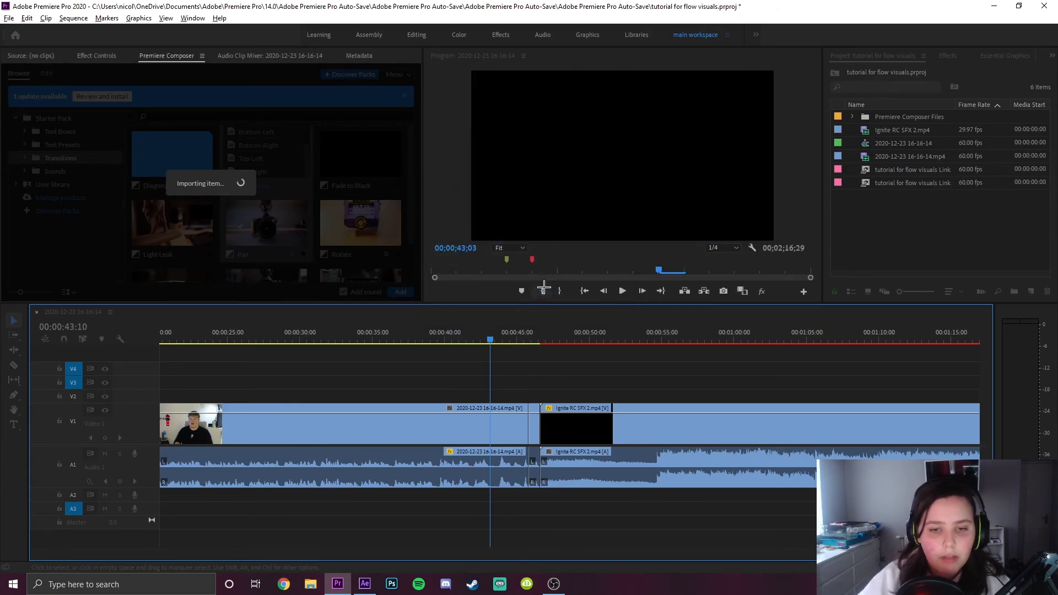
scroll(532, 362, "up", 7)
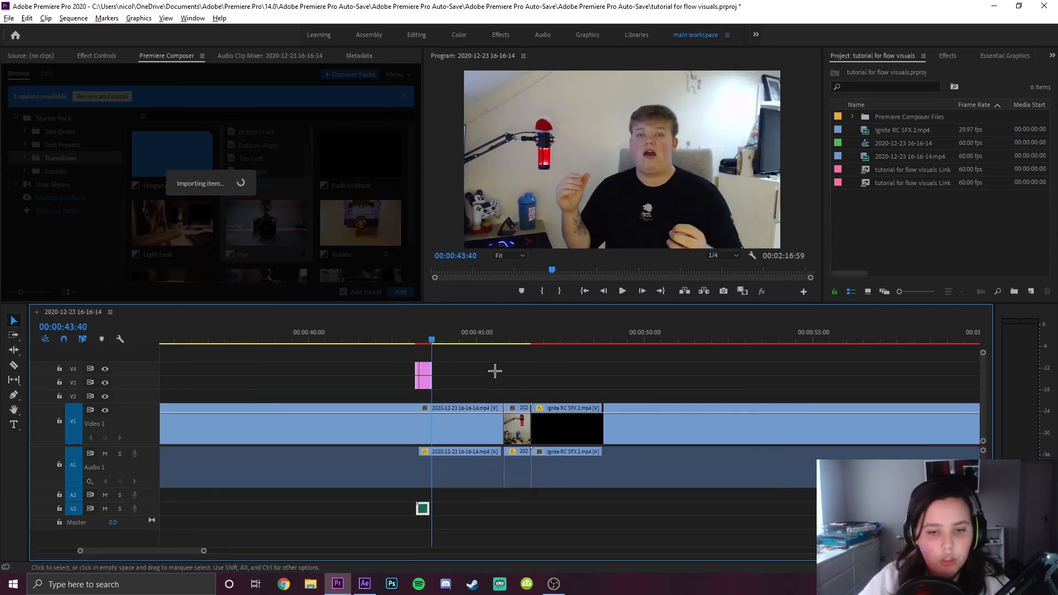
Align the Pan transition's graphics on V2 and V3 over the cut to Ignite RC SFX 2.mp4, with its sound on A2.
left_click_drag(323, 383, 677, 398)
left_click_drag(655, 340, 615, 340)
mouse_move(660, 379)
left_mouse_down()
mouse_move(564, 365)
mouse_move(663, 382)
left_mouse_up()
left_click_drag(659, 511, 662, 498)
left_click(653, 510)
left_click(682, 422)
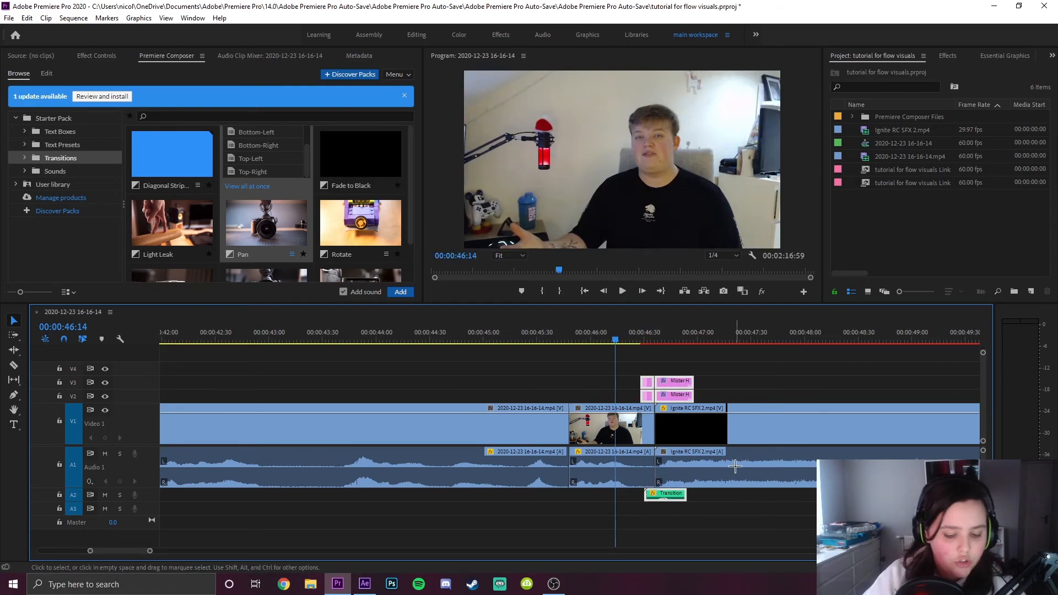
key("g")
key("Return")
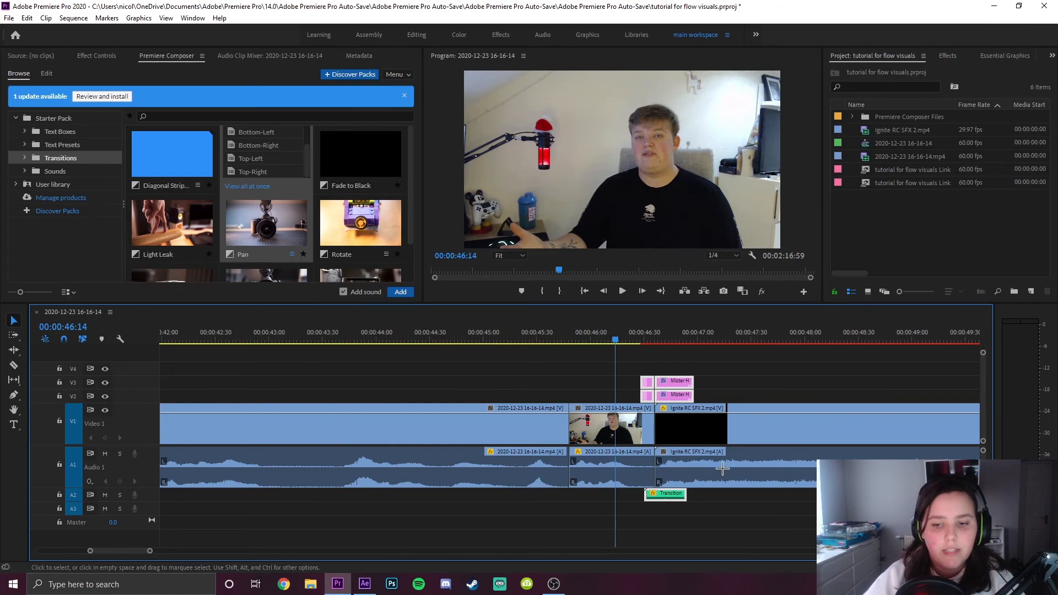
Play back the sequence from 00:00:45:08 towards the Pan transition and save the project.
left_click(606, 429)
left_click_drag(555, 332, 498, 328)
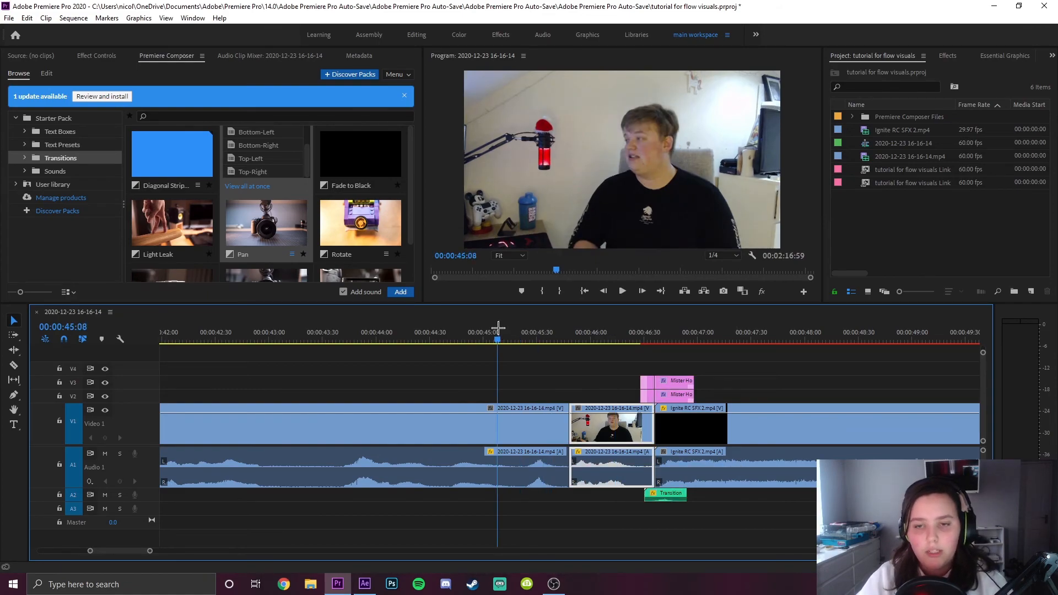
key("space")
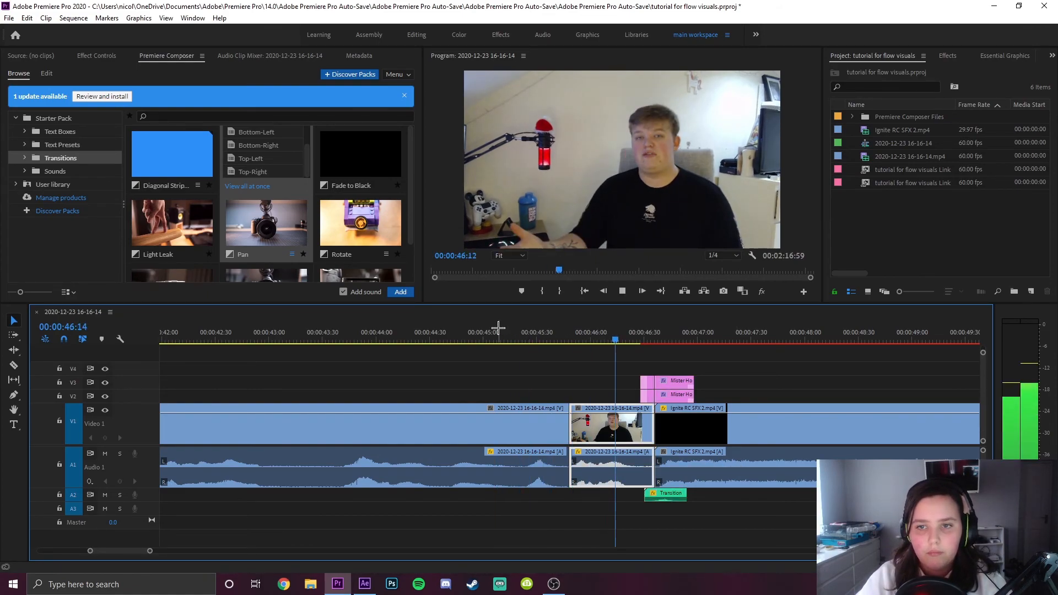
left_click(615, 331)
key("ctrl+s")
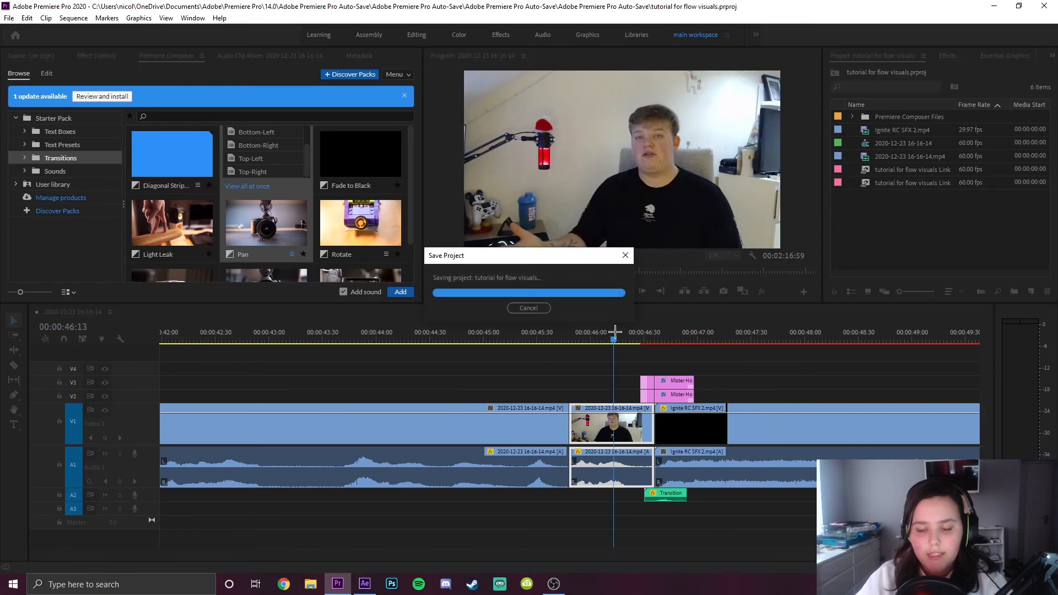
mouse_move(615, 331)
left_mouse_down()
mouse_move(639, 330)
mouse_move(624, 330)
left_mouse_up()
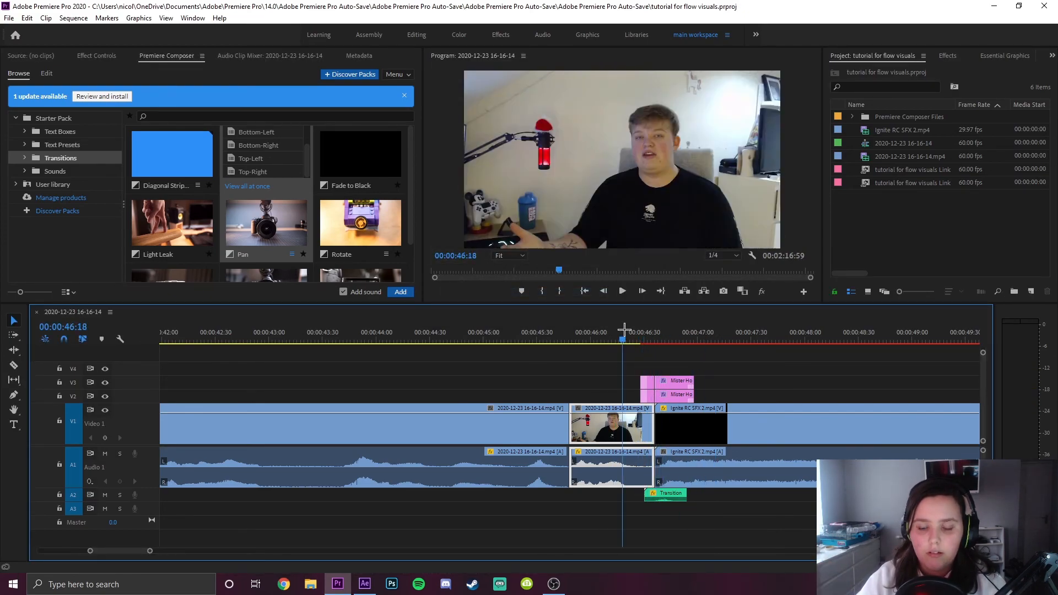
Delete the Pan transition with its sound and add the Zoom In transition with sound over the cut to Ignite RC SFX 2.mp4.
left_click(664, 380)
key("Delete")
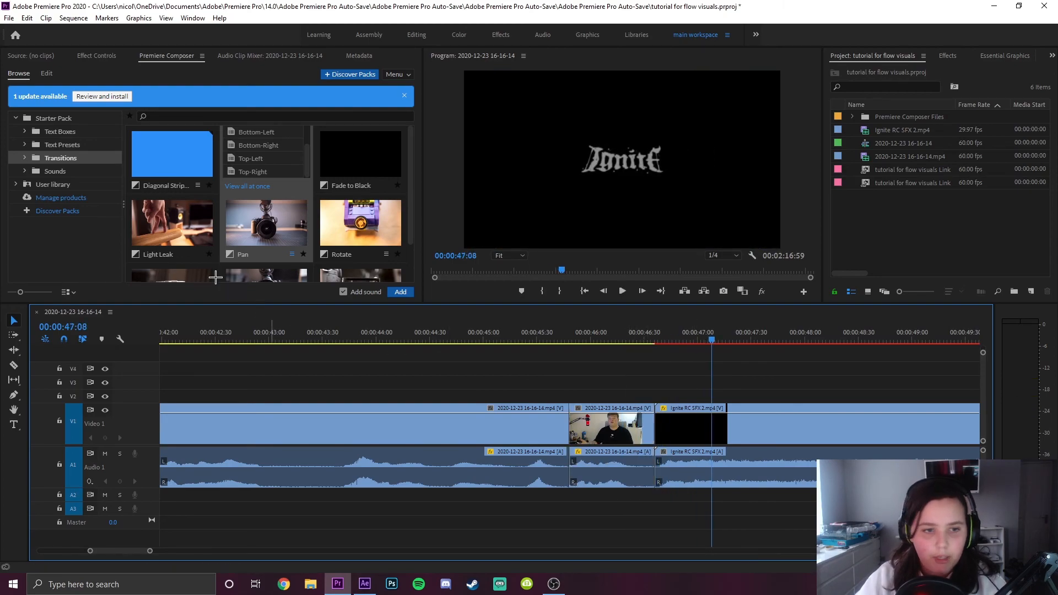
scroll(256, 252, "down", 1)
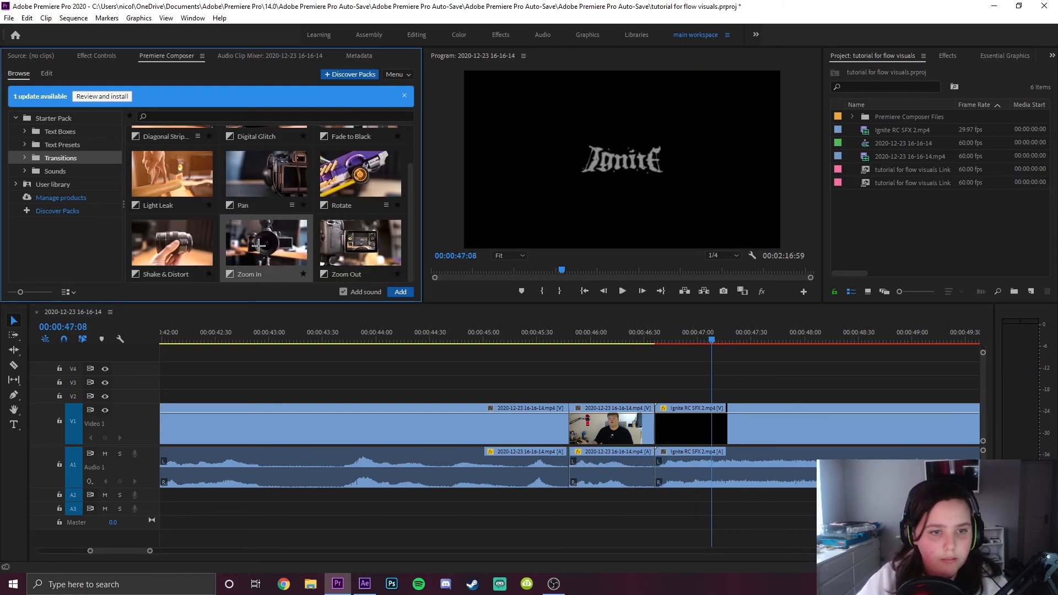
double_click(256, 252)
key("alt+Tab")
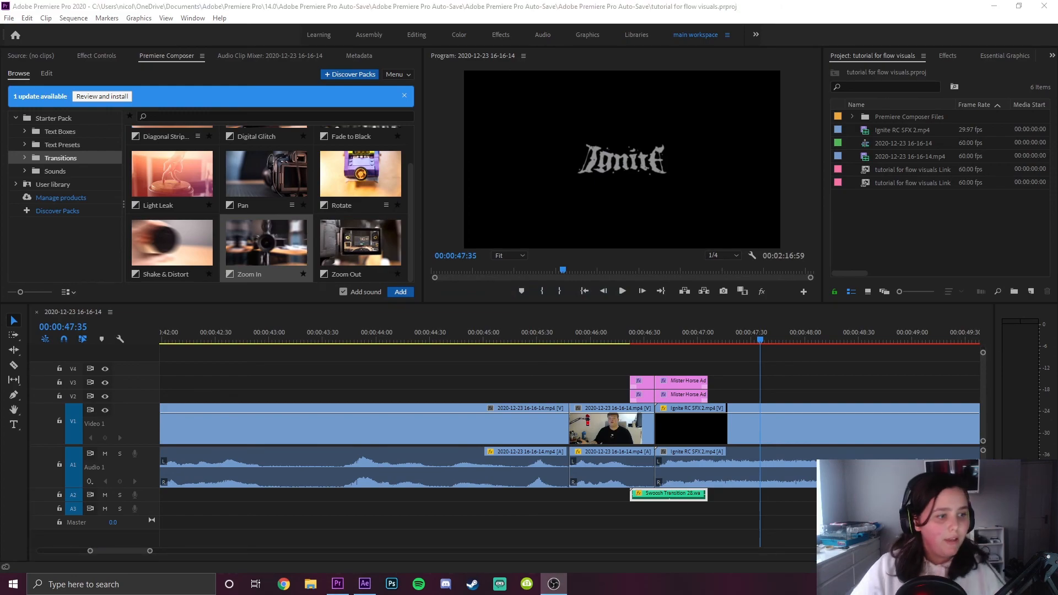